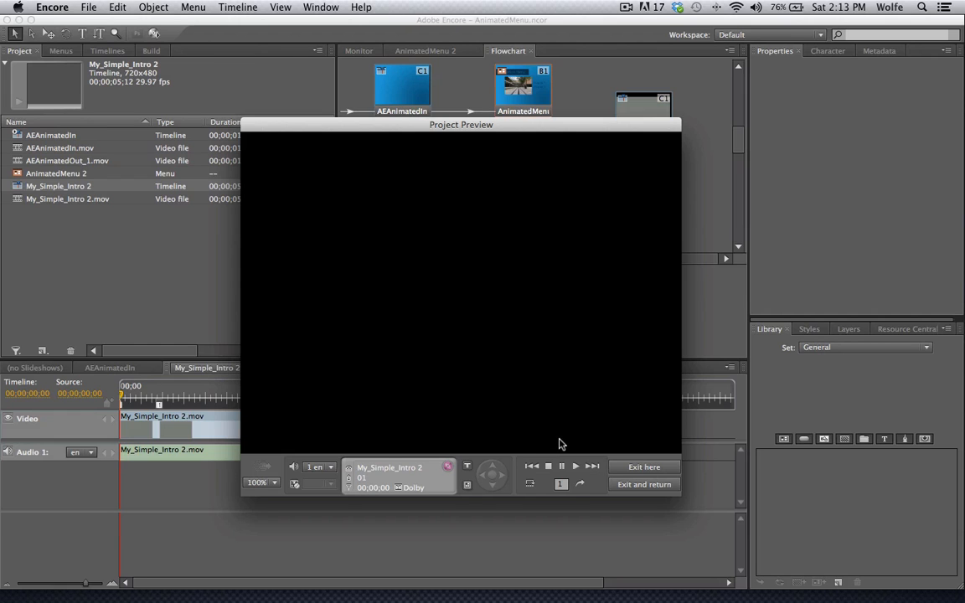
Step: Preview the project from the flowchart, play Chapter 1 from the motion menu, and exit the preview
left_click(635, 467)
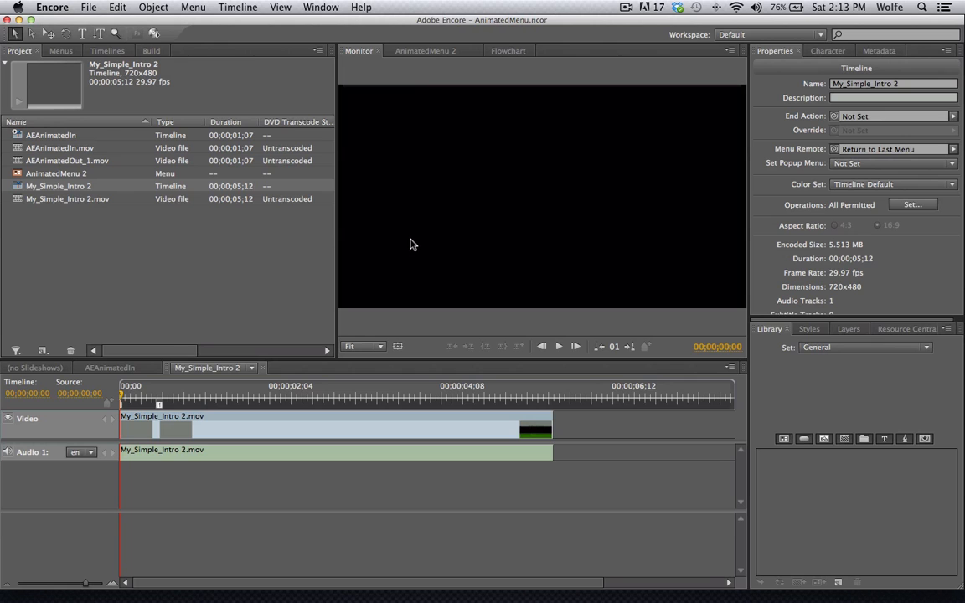
left_click(501, 50)
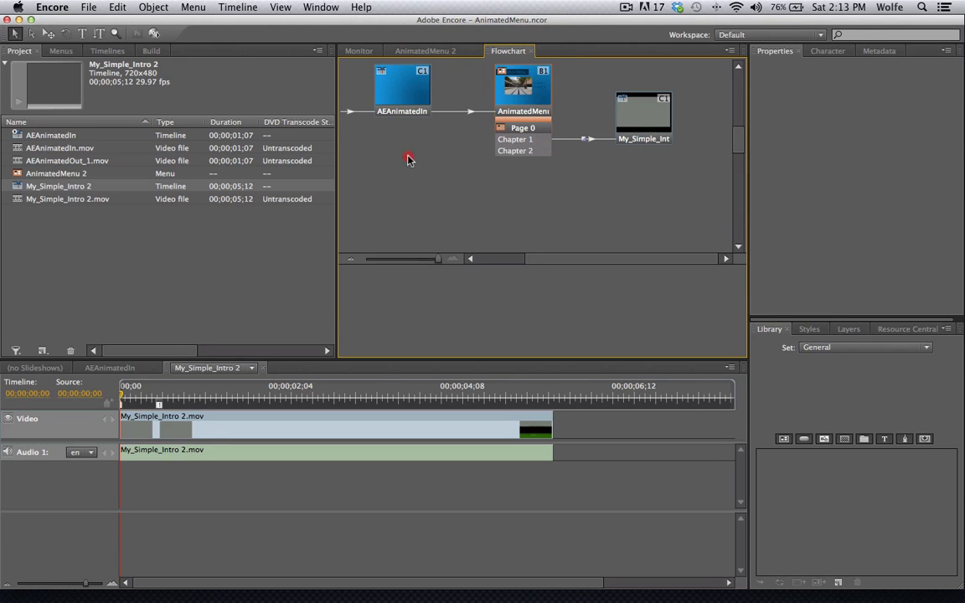
right_click(409, 155)
left_click(452, 240)
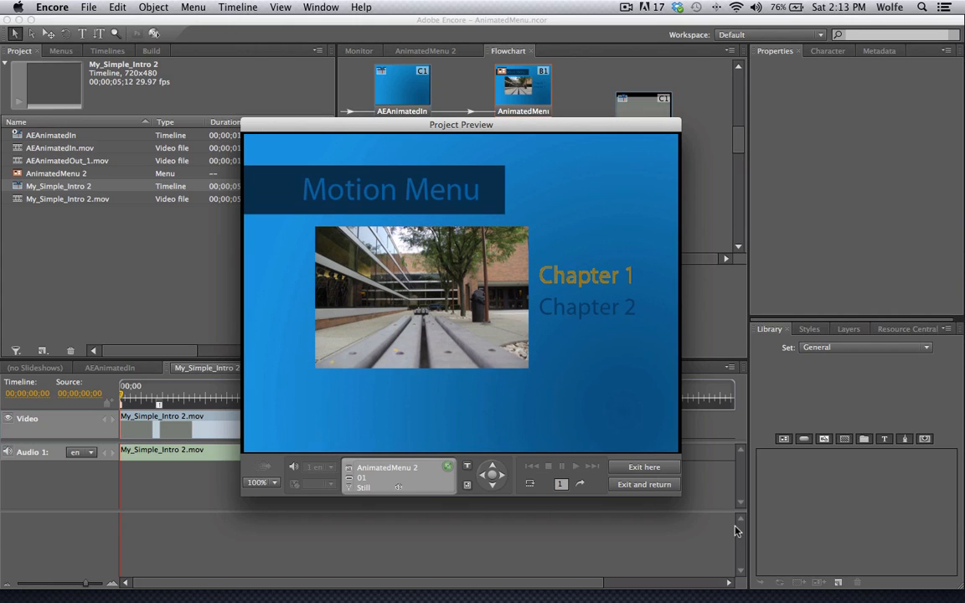
left_click(583, 277)
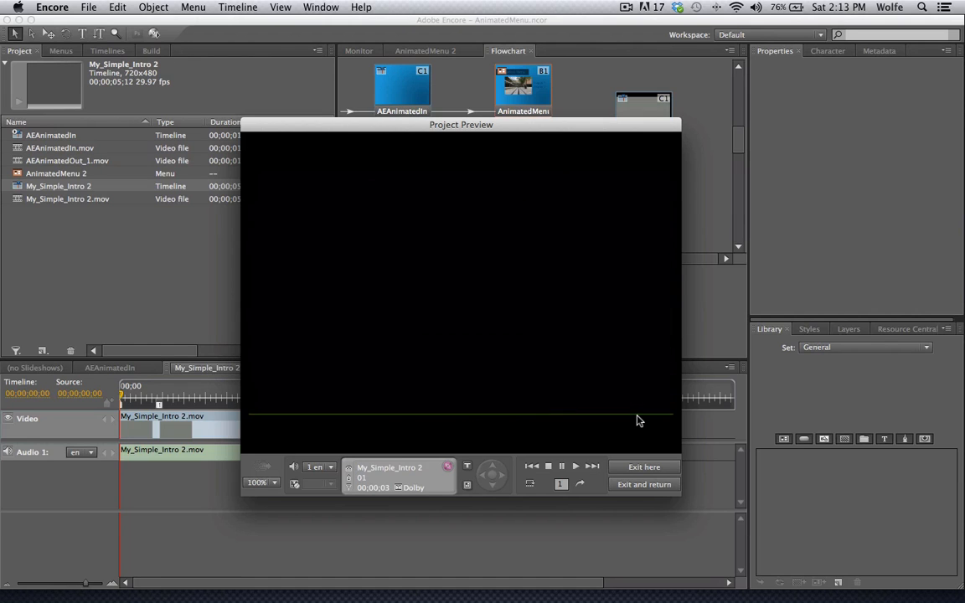
left_click(653, 469)
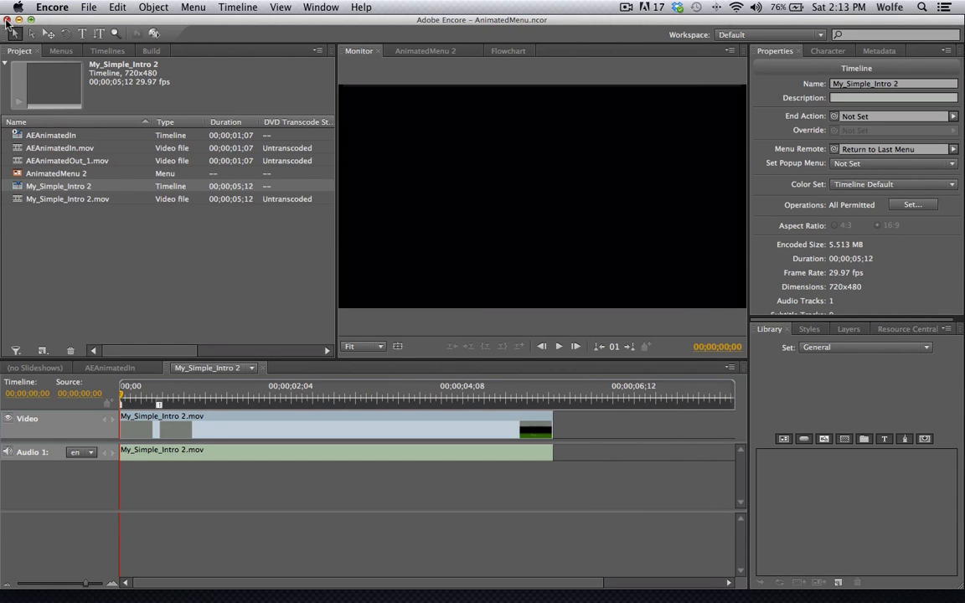
Step: Save the AnimatedMenu project under a new name as an Encore project file (.ncor)
left_click(86, 7)
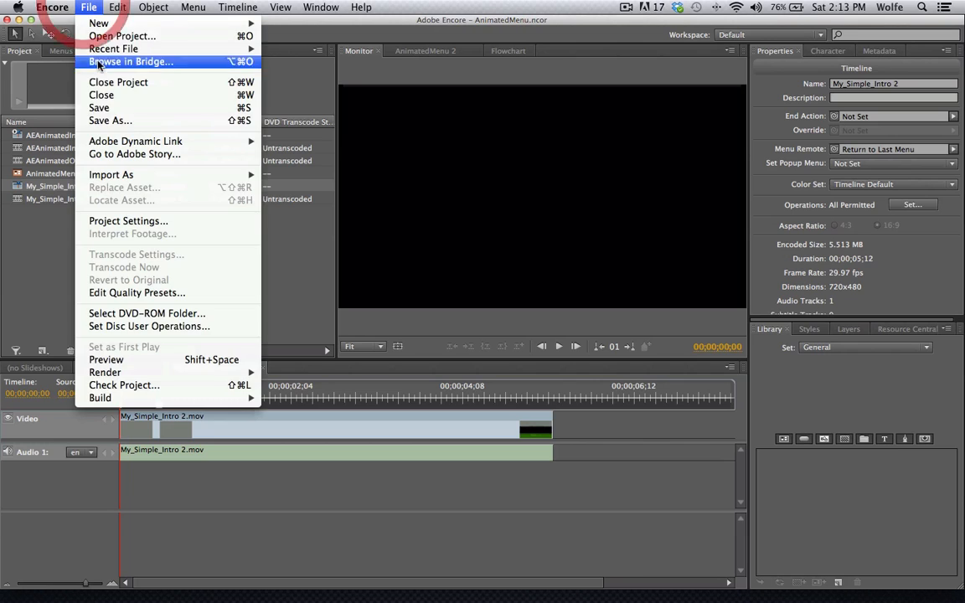
left_click(104, 117)
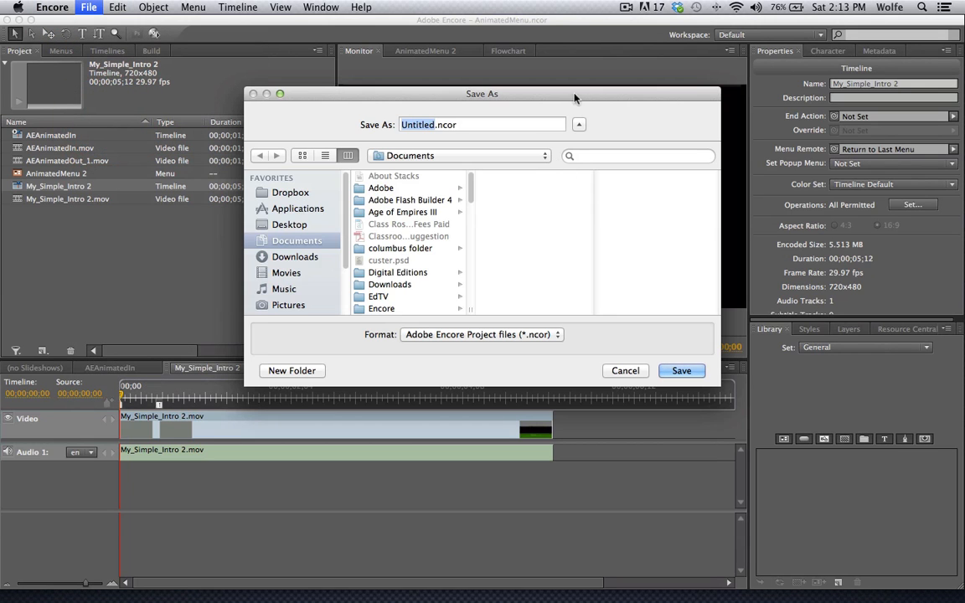
left_click(627, 8)
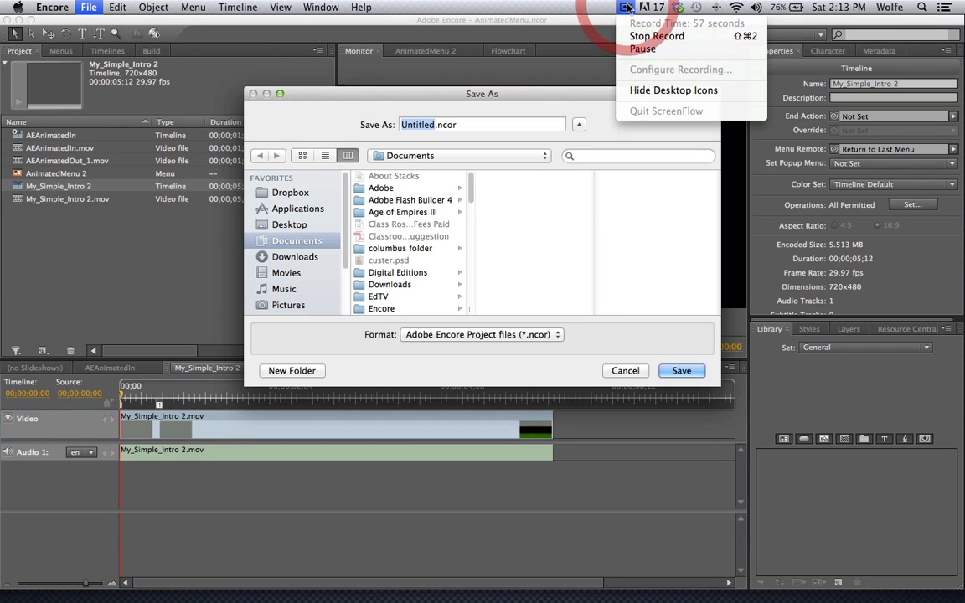
left_click(634, 52)
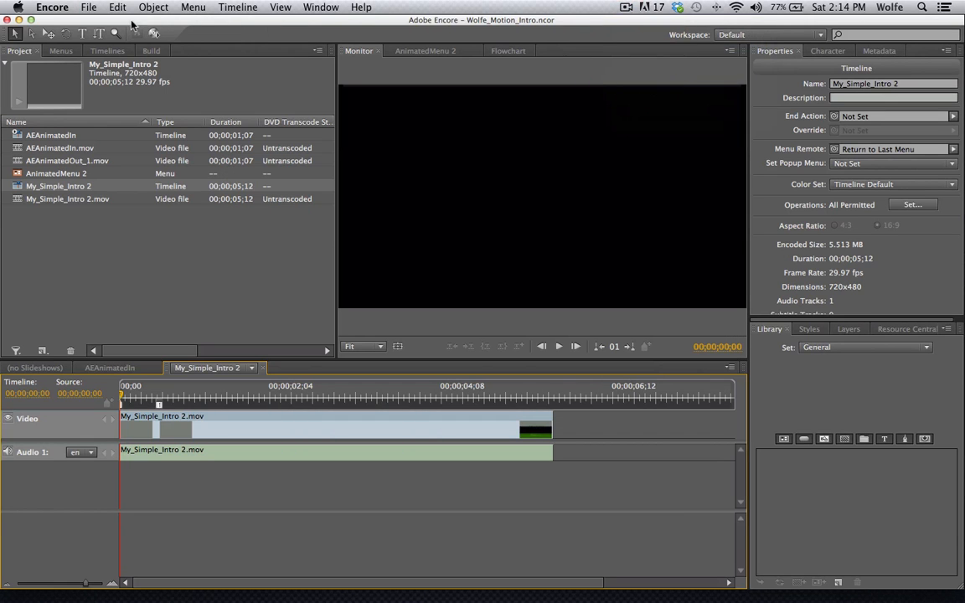
Step: Start a new project, saving the changes to the open one, and name it ClassAnimateIntro
left_click(88, 7)
mouse_move(96, 25)
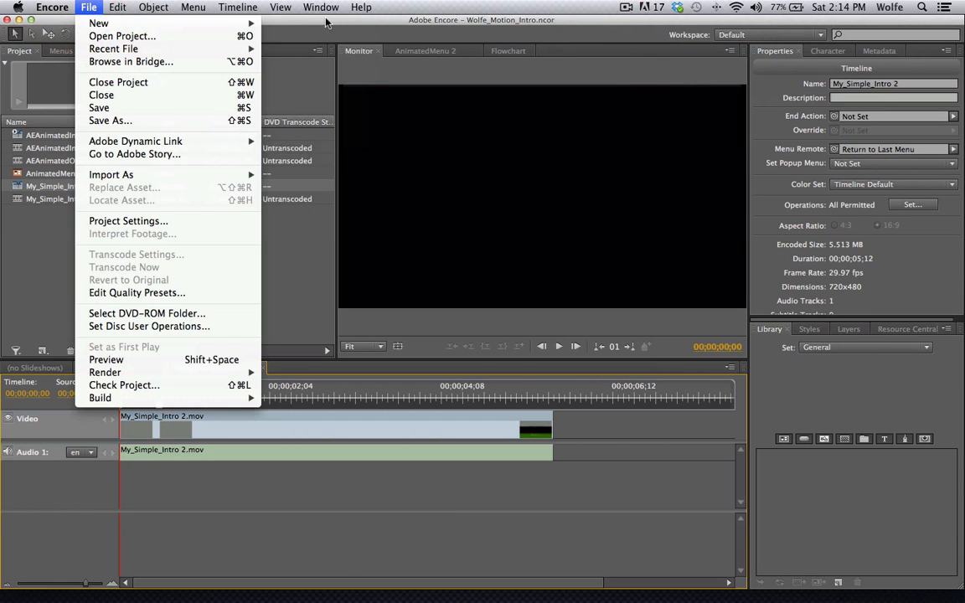
left_click(291, 27)
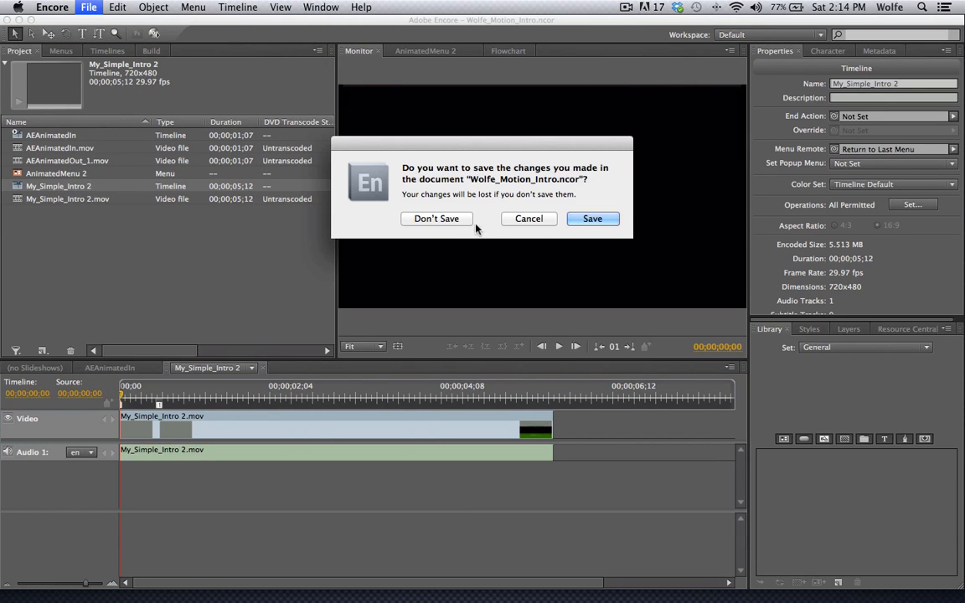
left_click(577, 220)
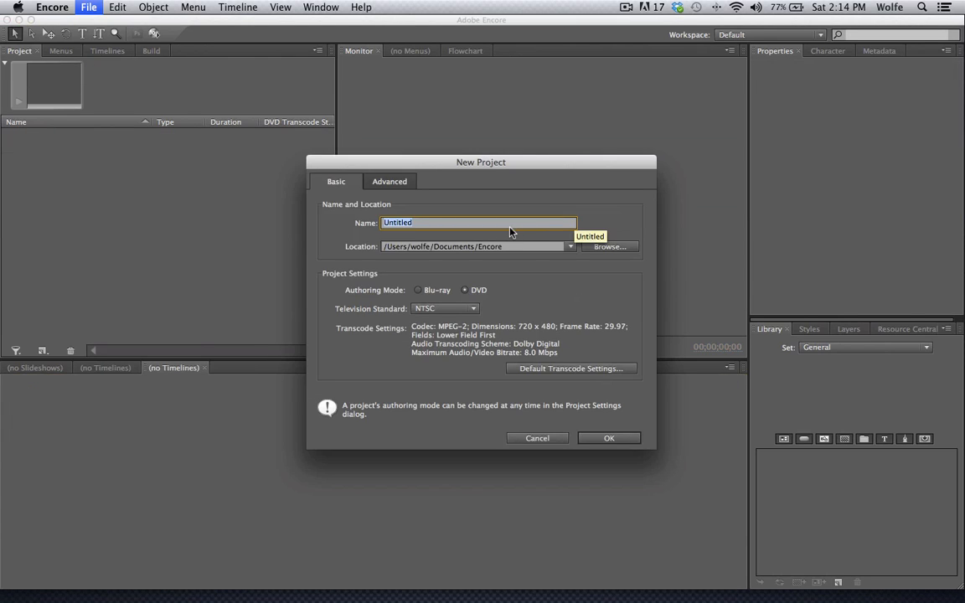
type("Class")
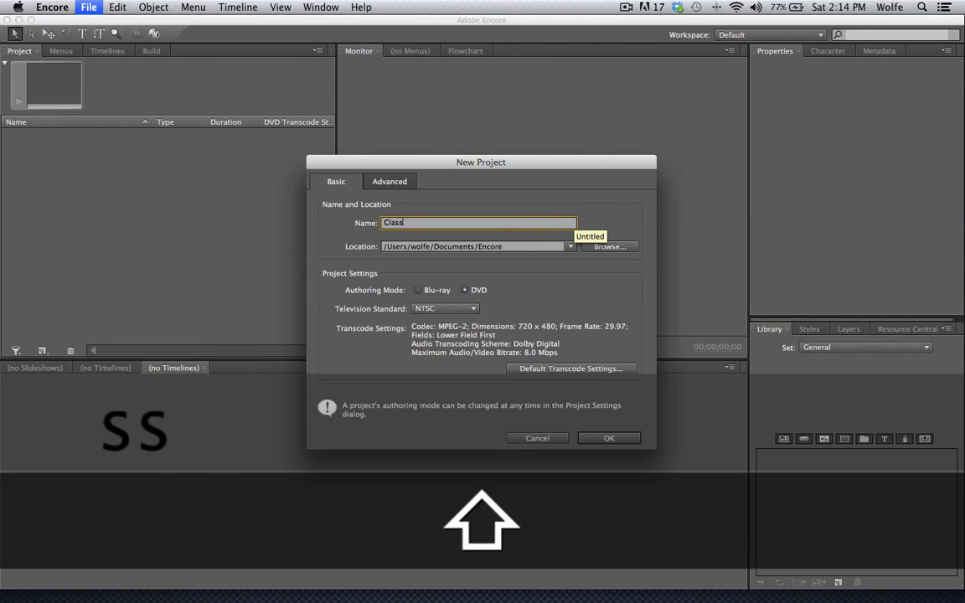
type("An")
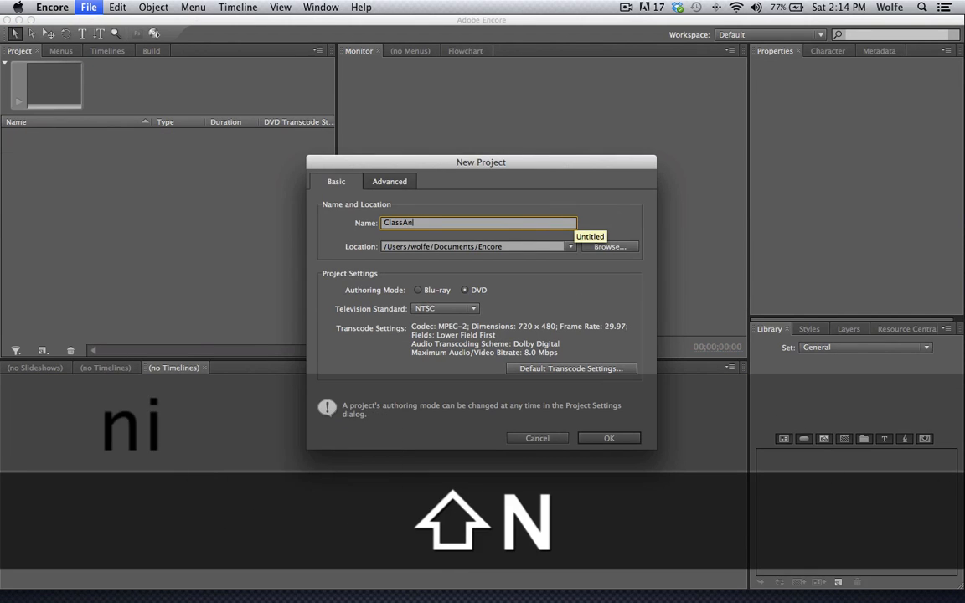
type("imateIntro")
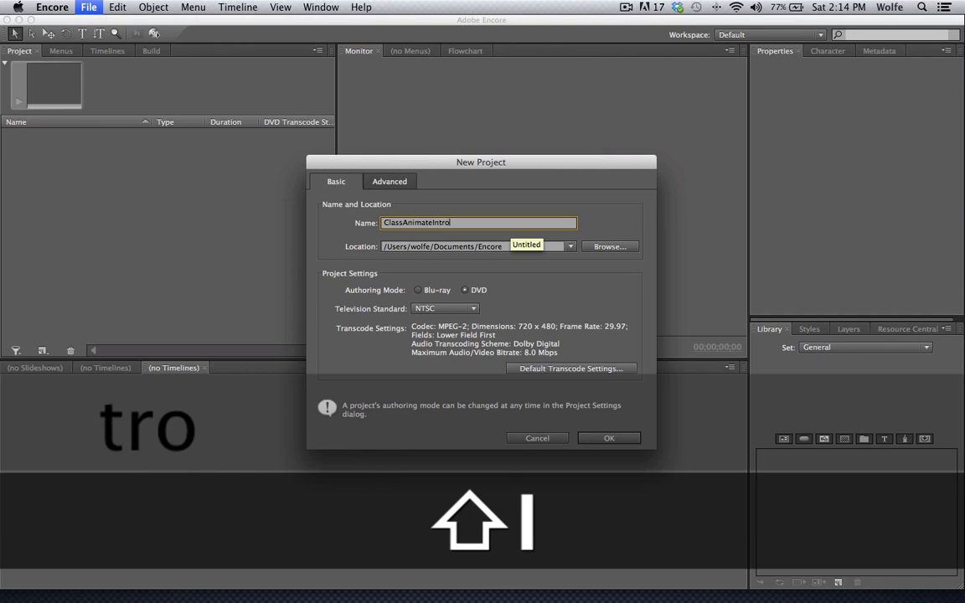
Step: Set the new project's location to the Desktop and create it as an NTSC DVD project
left_click(618, 247)
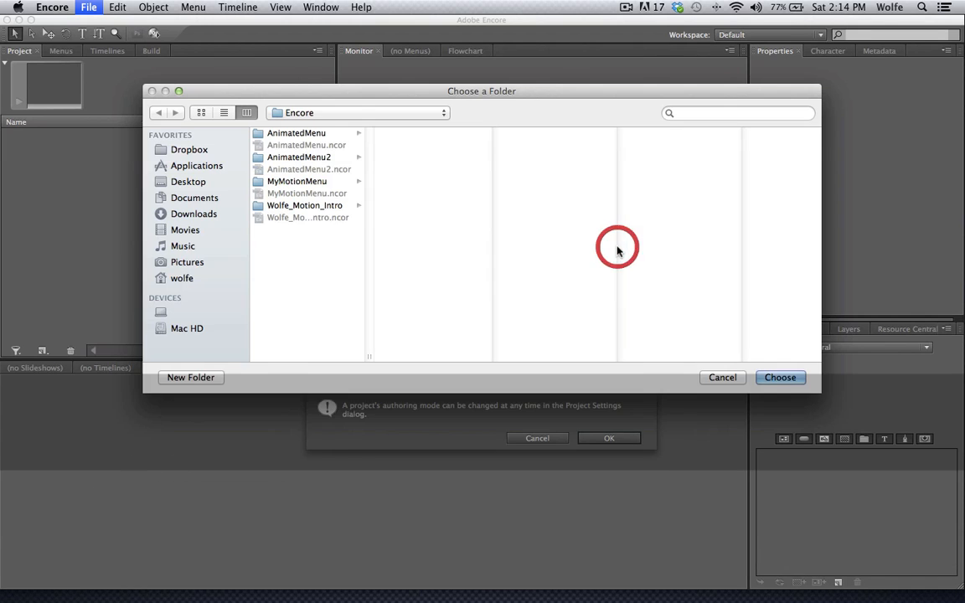
left_click(187, 182)
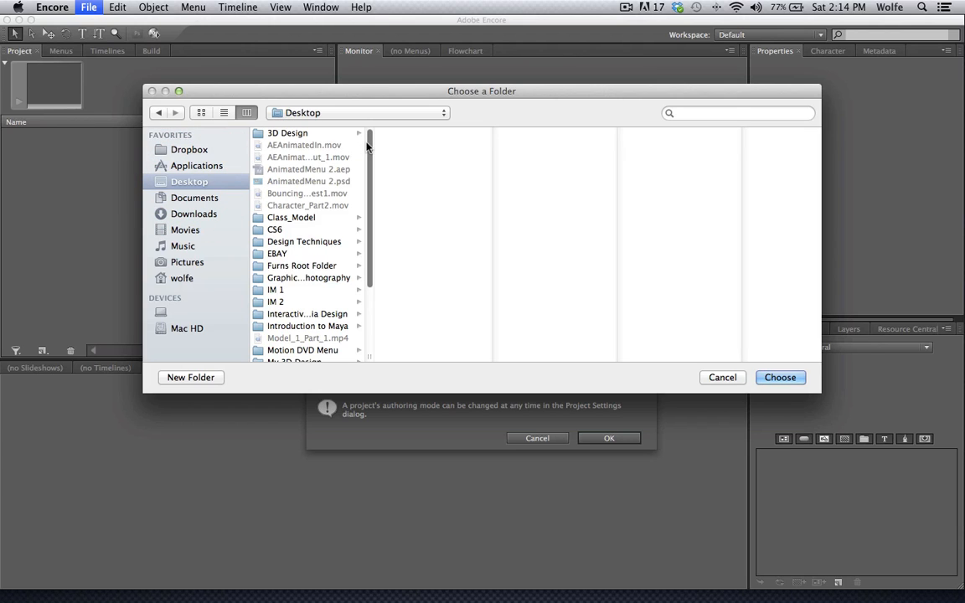
left_click(764, 380)
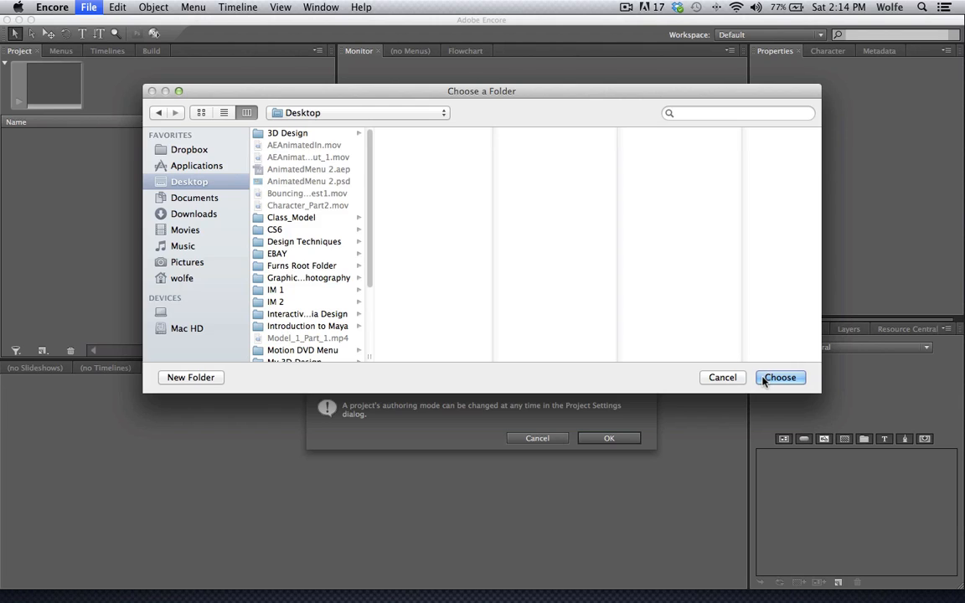
left_click(763, 380)
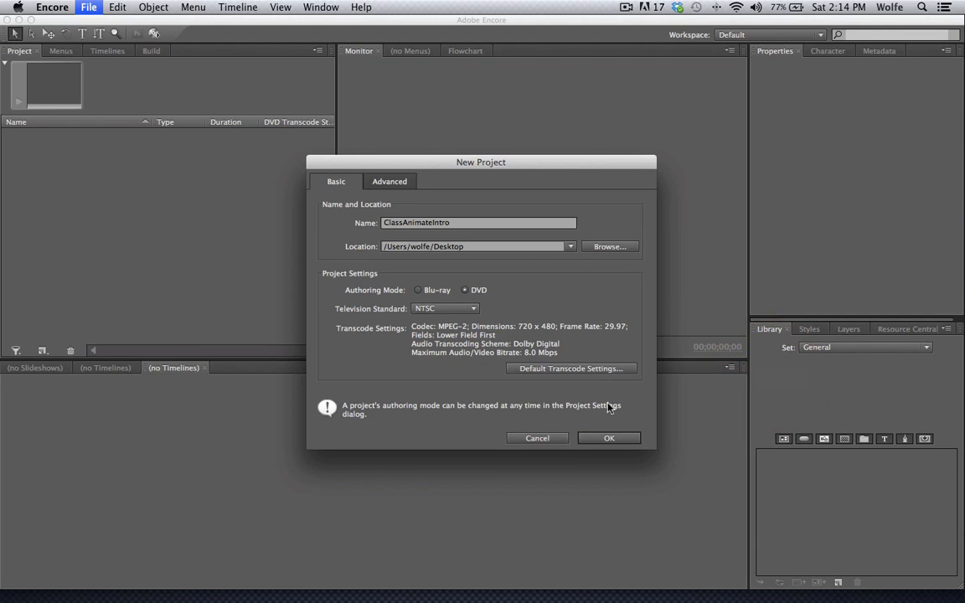
left_click(609, 437)
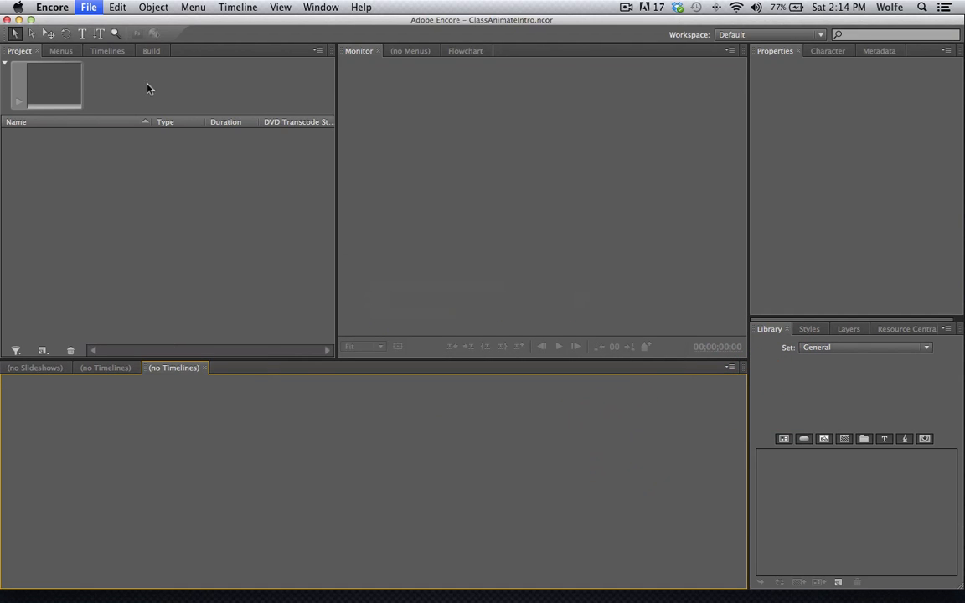
Step: Minimize the Encore project and switch to Photoshop, moving its document window slightly lower
left_click(16, 21)
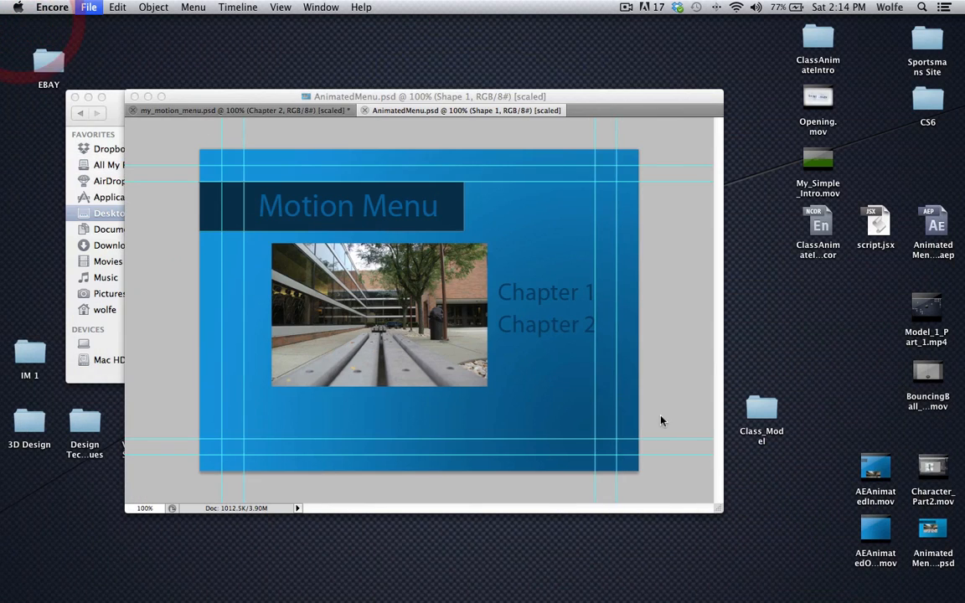
left_click(566, 95)
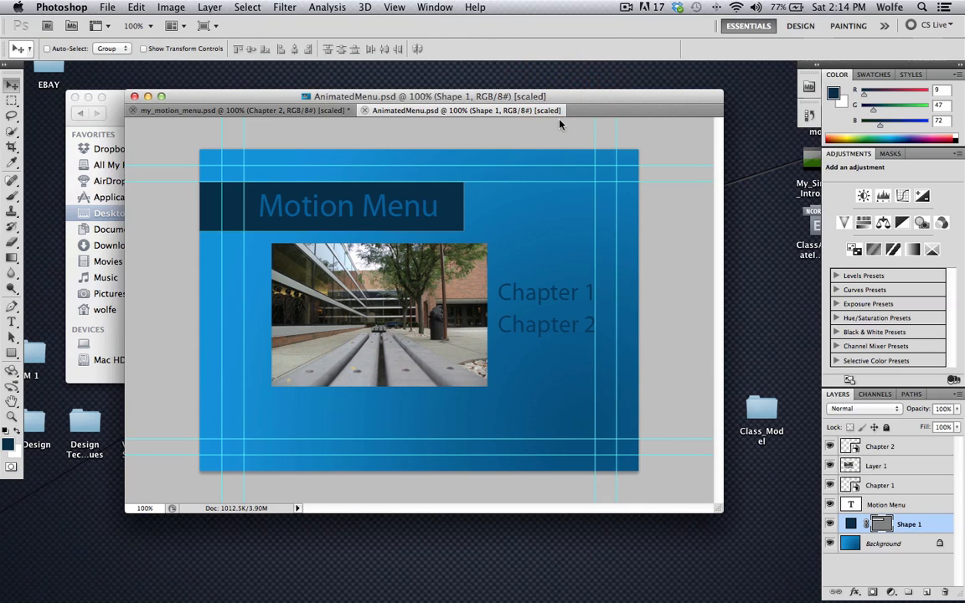
left_click_drag(557, 96, 563, 123)
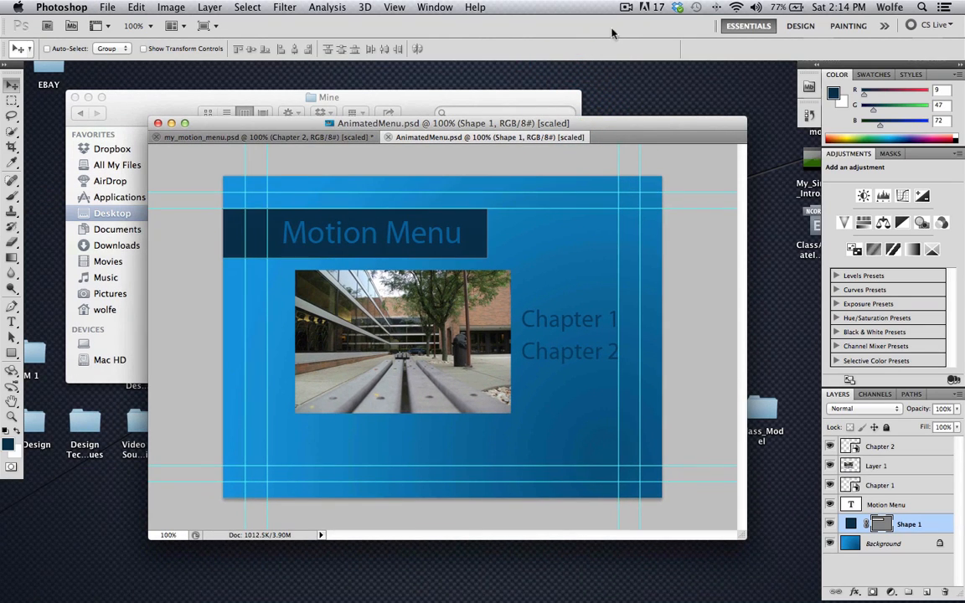
left_click(627, 7)
left_click(630, 50)
Step: Create a 720 × 480 pixel Film & Video NTSC DV document and fill its background with the dark blue foreground color
left_click(107, 8)
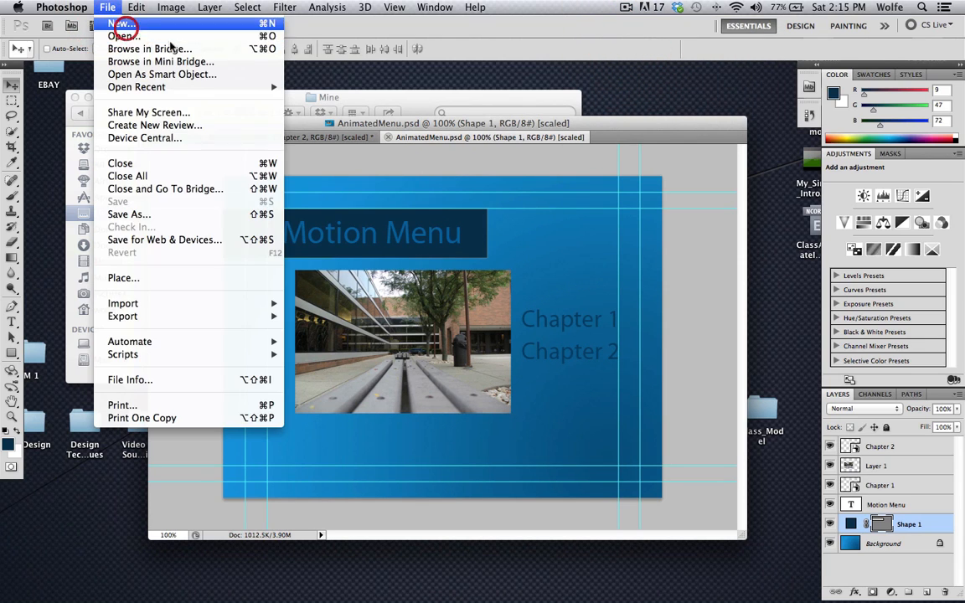
left_click(118, 25)
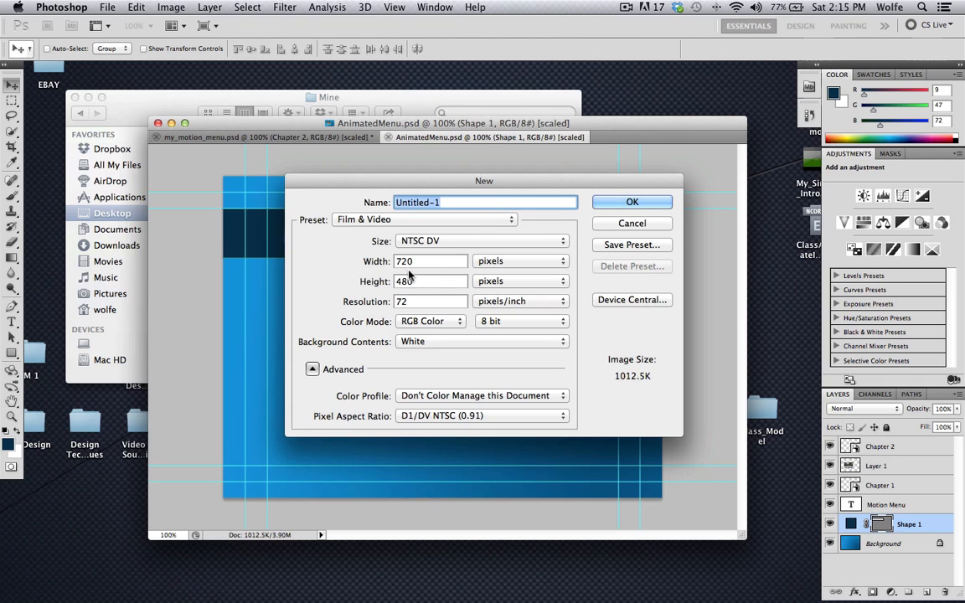
left_click(628, 203)
left_click(568, 241)
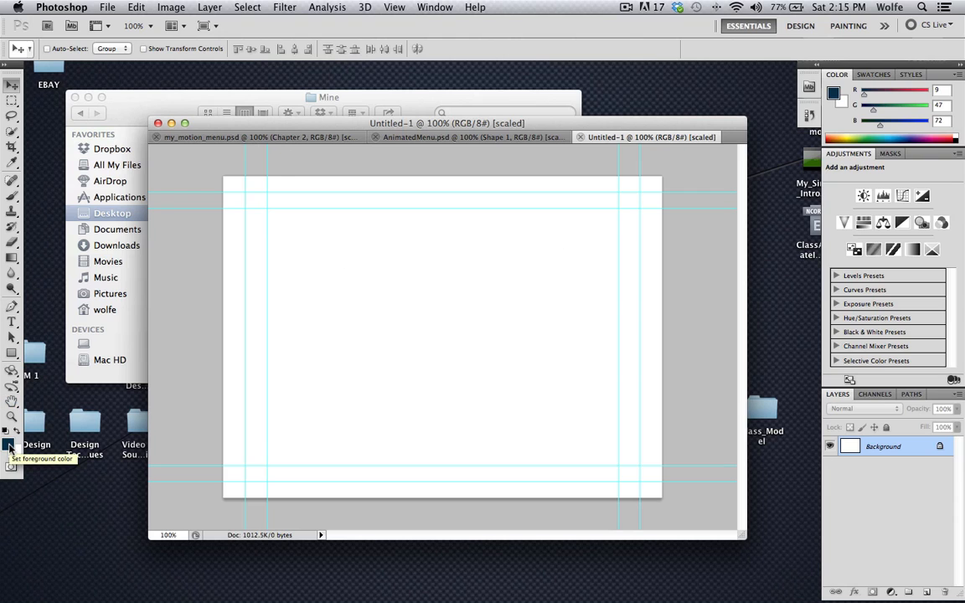
key("alt+BackSpace")
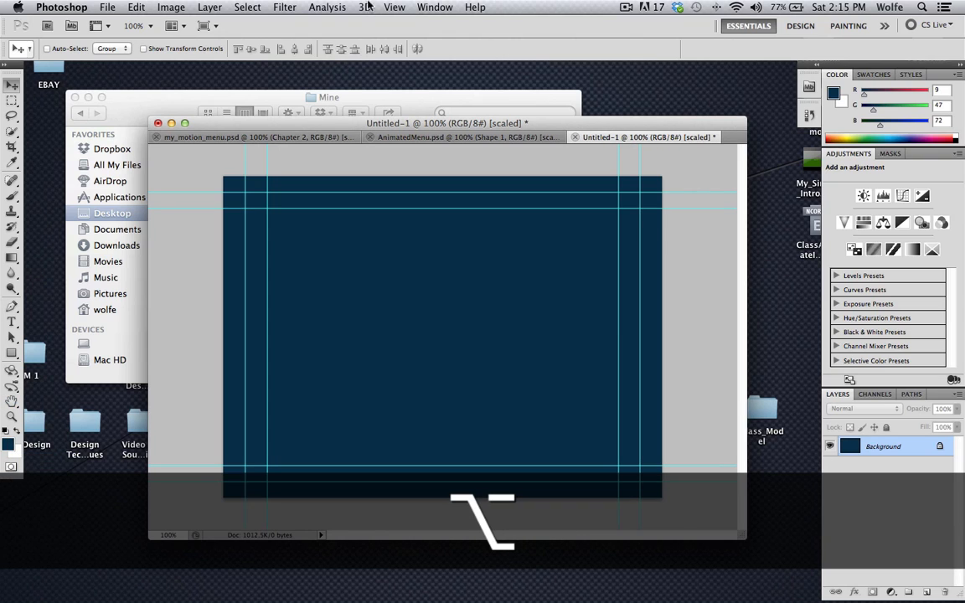
Step: Begin a text line in the upper part of the canvas with the font size set to 59 pt
left_click(13, 324)
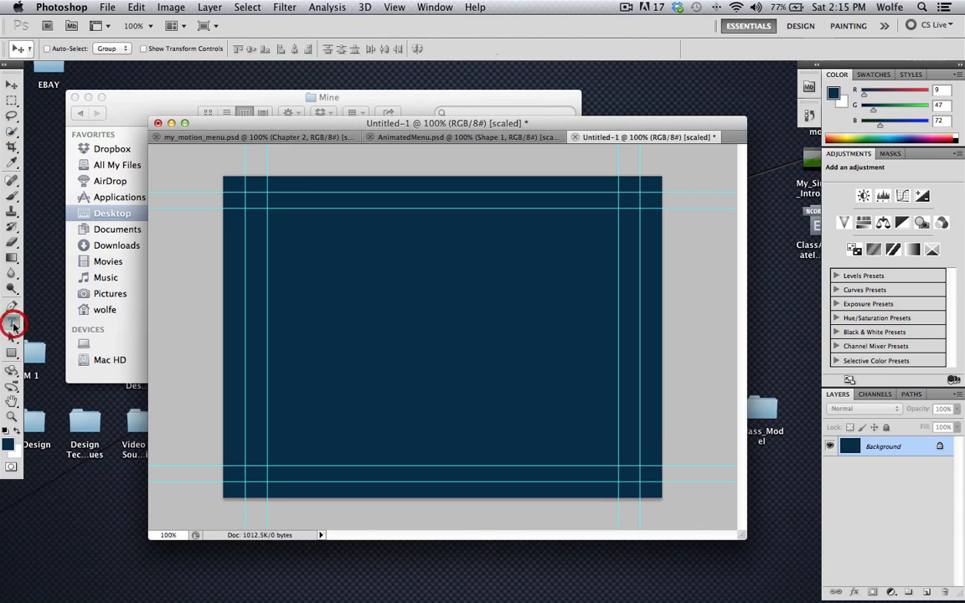
left_click(299, 251)
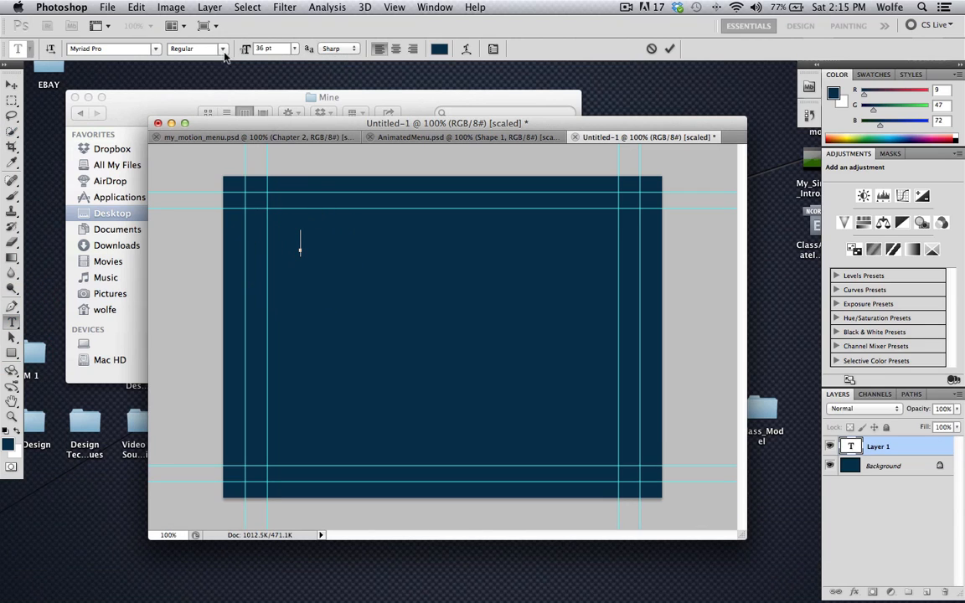
left_click_drag(245, 52, 278, 70)
key("shift")
type("ANimate")
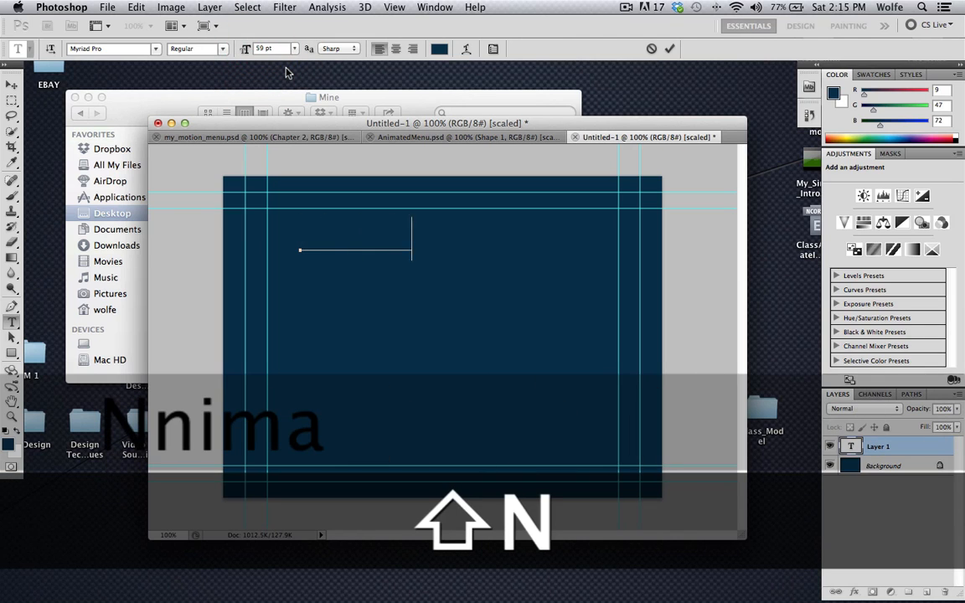
key("BackSpace")
key("BackSpace")
key("BackSpace")
key("BackSpace")
key("BackSpace")
key("BackSpace")
key("BackSpace")
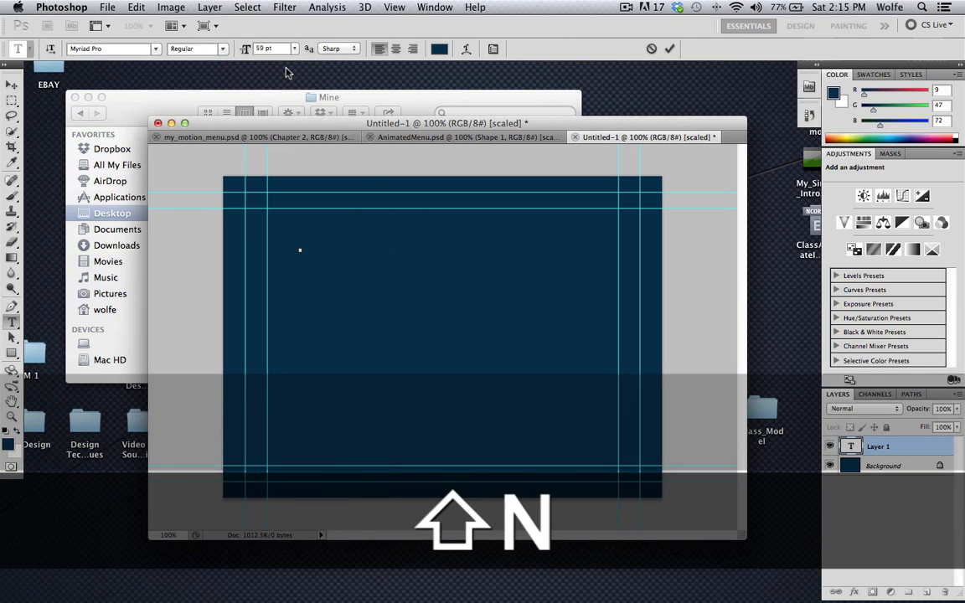
Step: Set the text color to gray, enter the title "Animated Intro", and commit the text
left_click(441, 50)
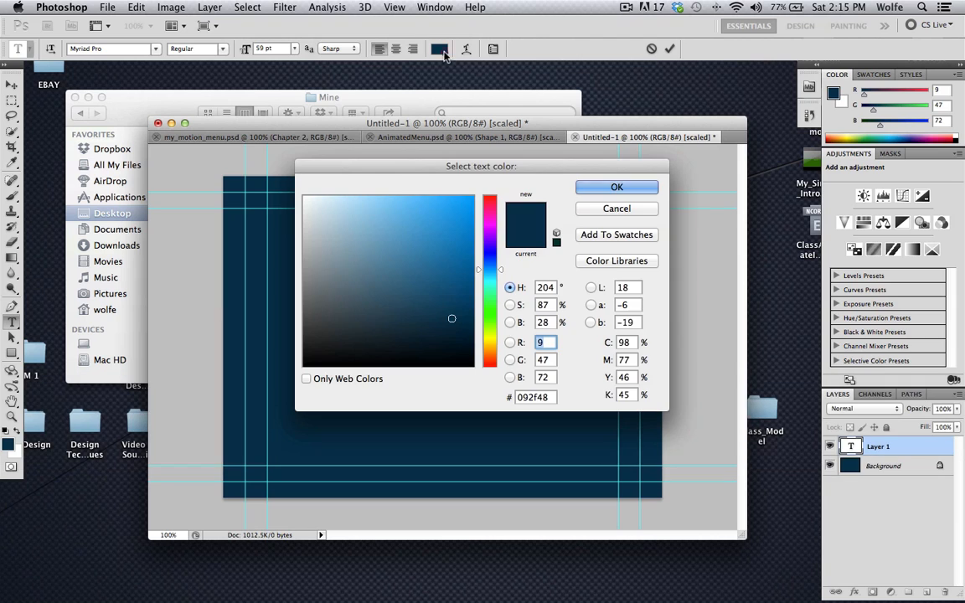
left_click(308, 274)
left_click(607, 188)
type("Animated")
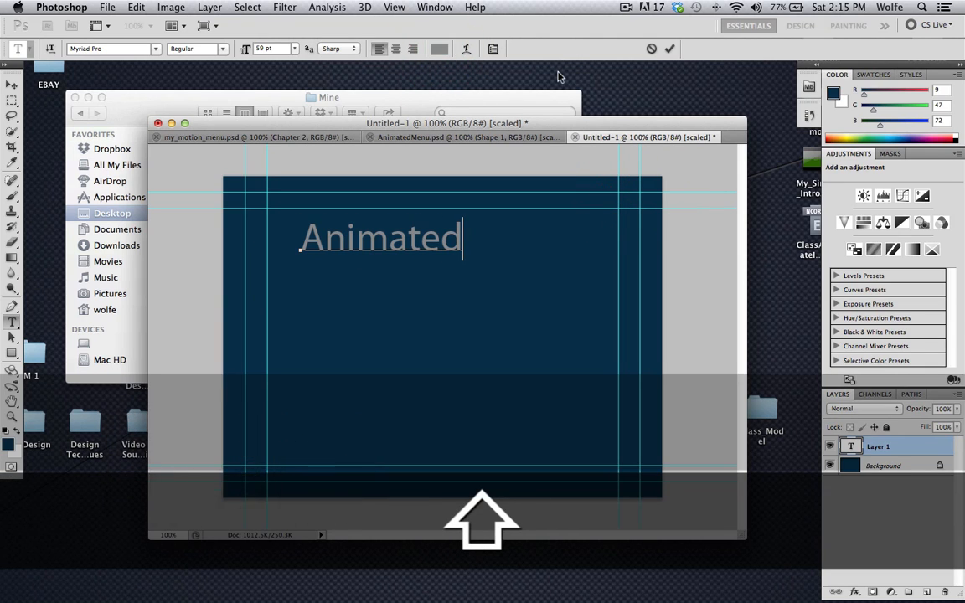
type(" Intro")
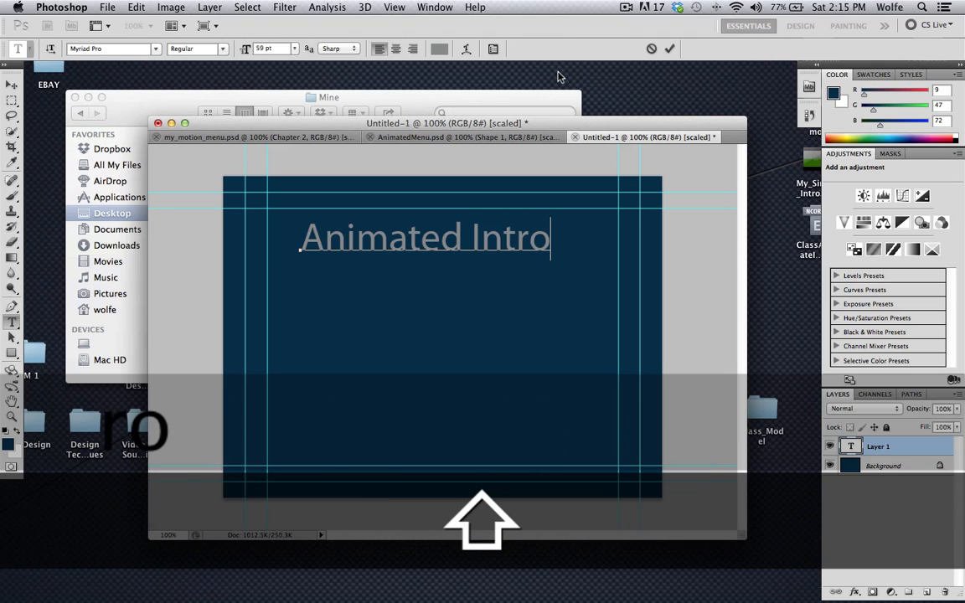
left_click(669, 49)
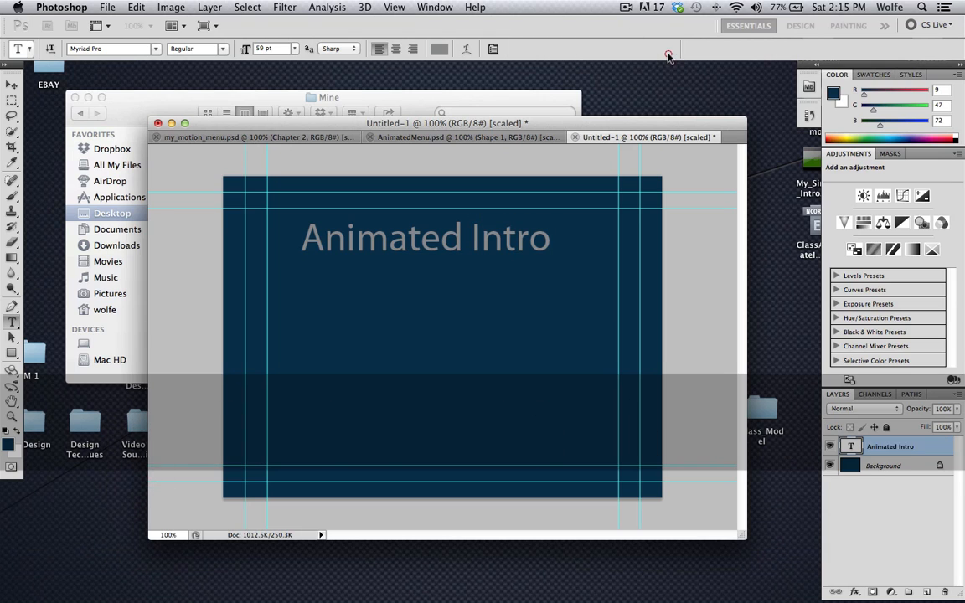
Step: Move the "Animated Intro" title slightly up and left, near the upper-left inner guides
left_click(11, 85)
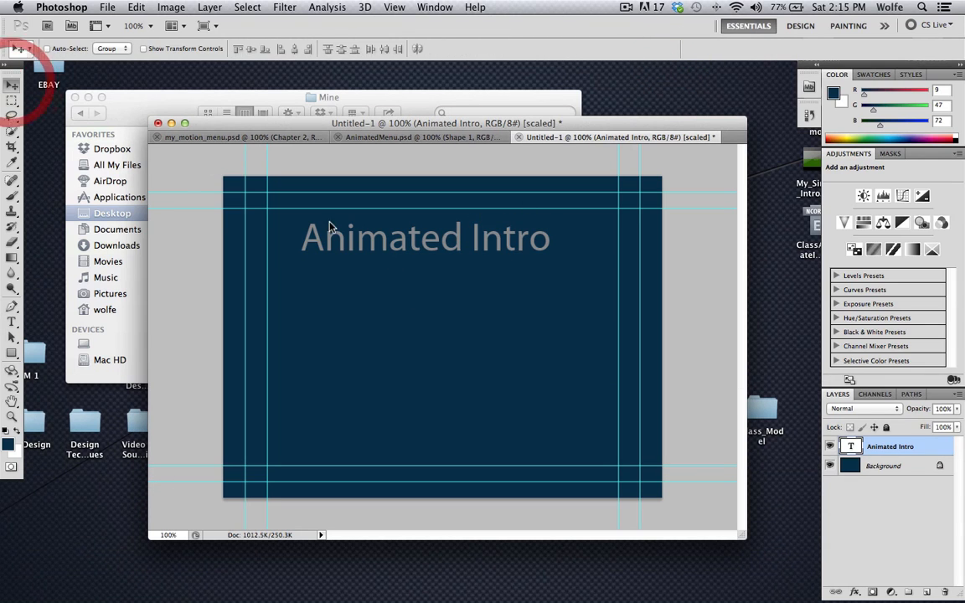
left_click_drag(351, 237, 323, 234)
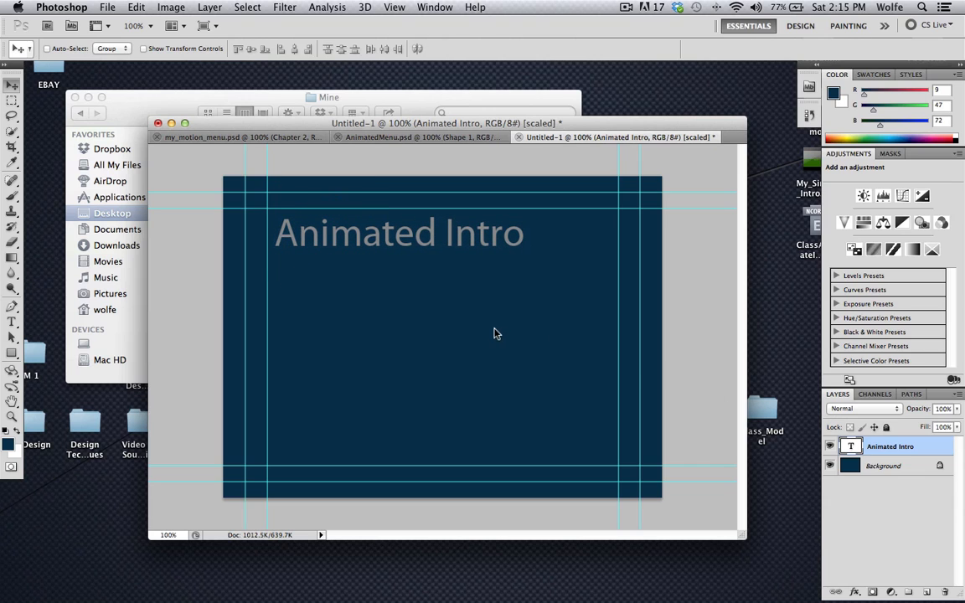
left_click(12, 321)
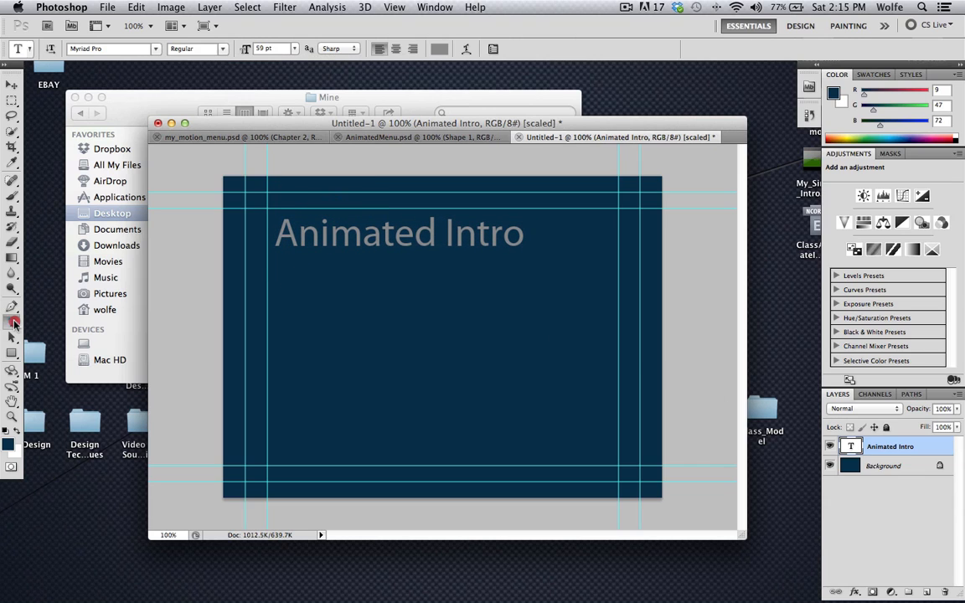
left_click(241, 48)
left_click_drag(240, 49, 230, 49)
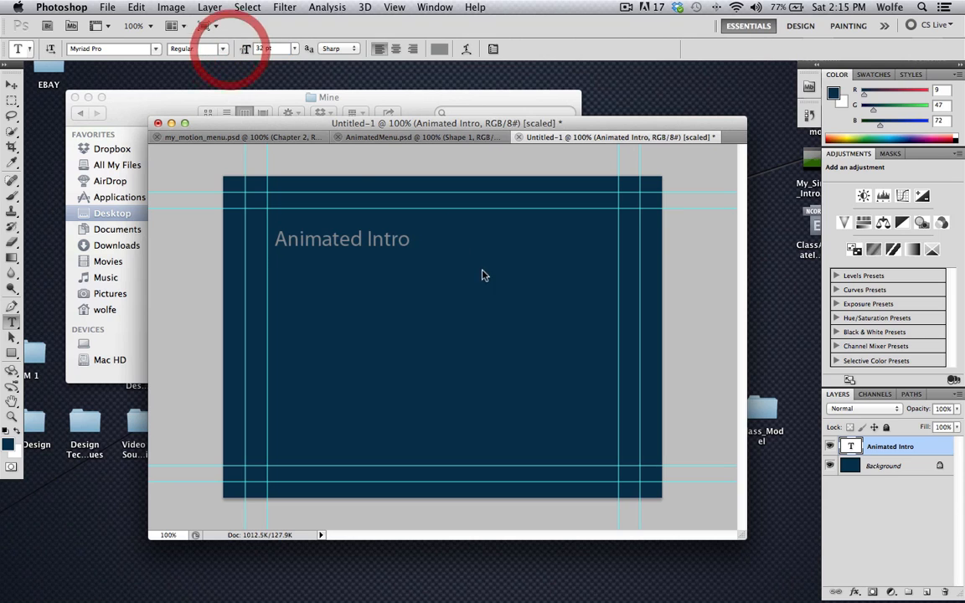
key("super+z")
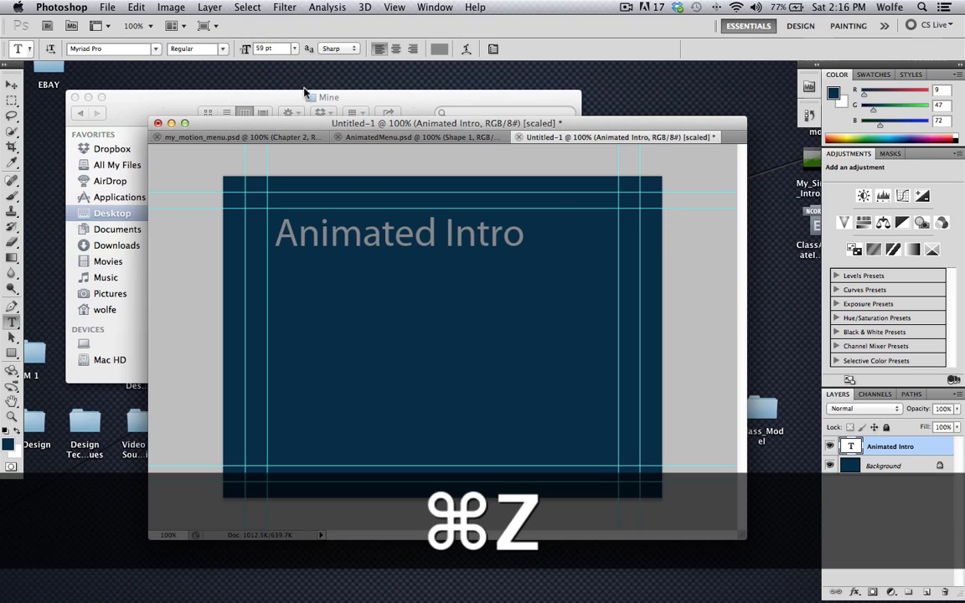
Step: With the Background layer selected, add the text "Play Movie" at 38 pt on the right side of the canvas and commit it
left_click(12, 85)
left_click(377, 334)
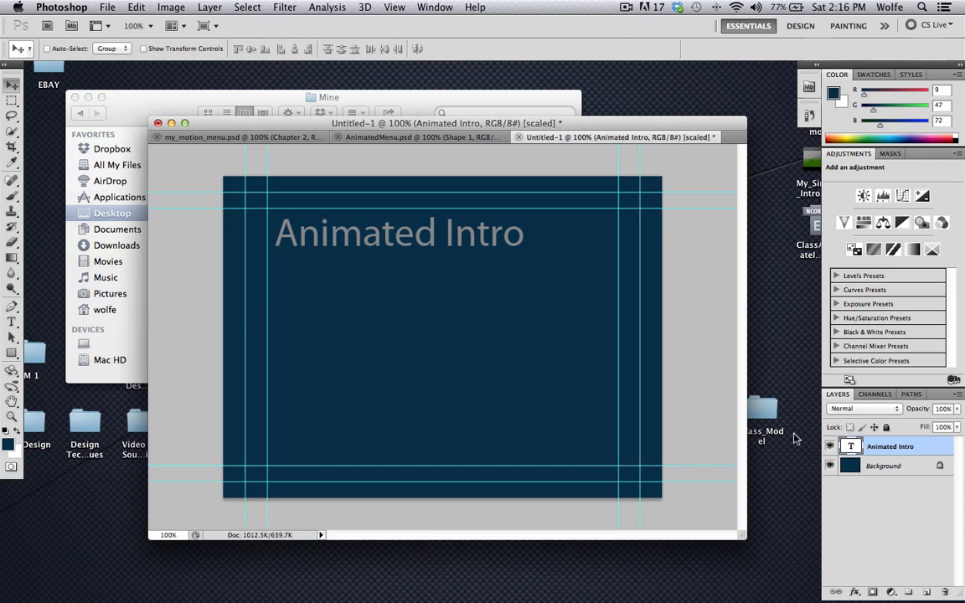
left_click(916, 495)
left_click(905, 471)
key("t")
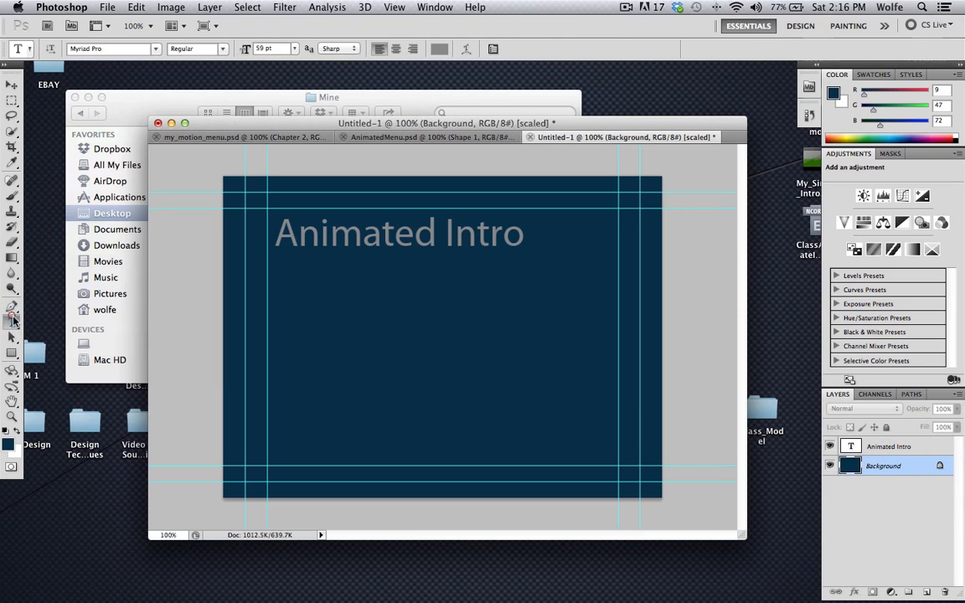
left_click_drag(243, 49, 228, 52)
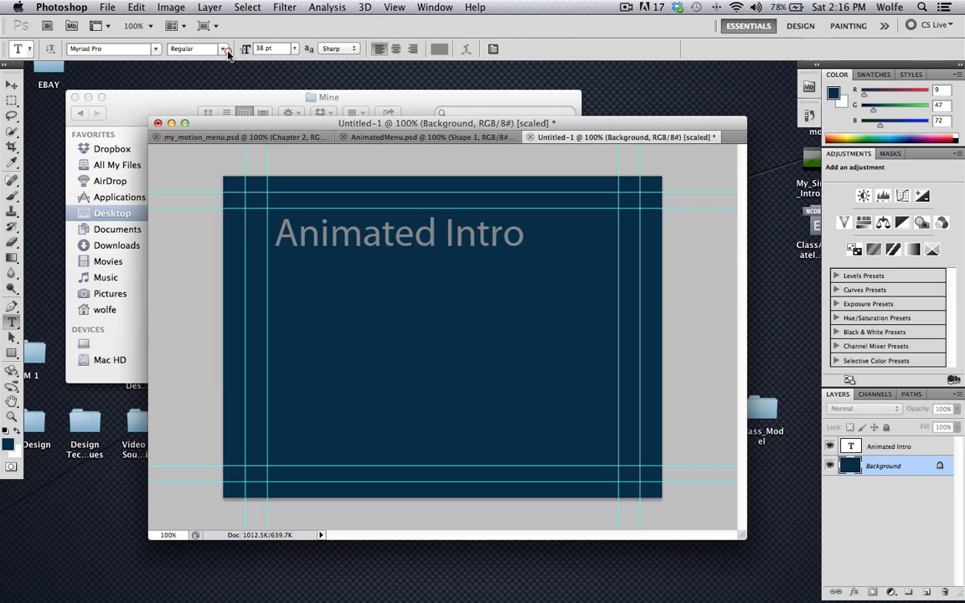
left_click(528, 327)
type("Play Movie")
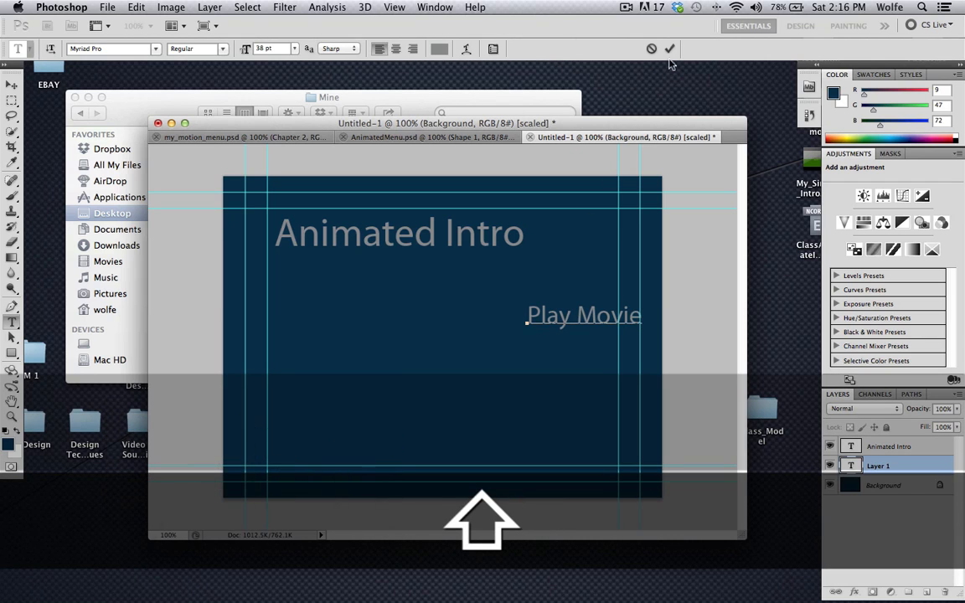
left_click(669, 49)
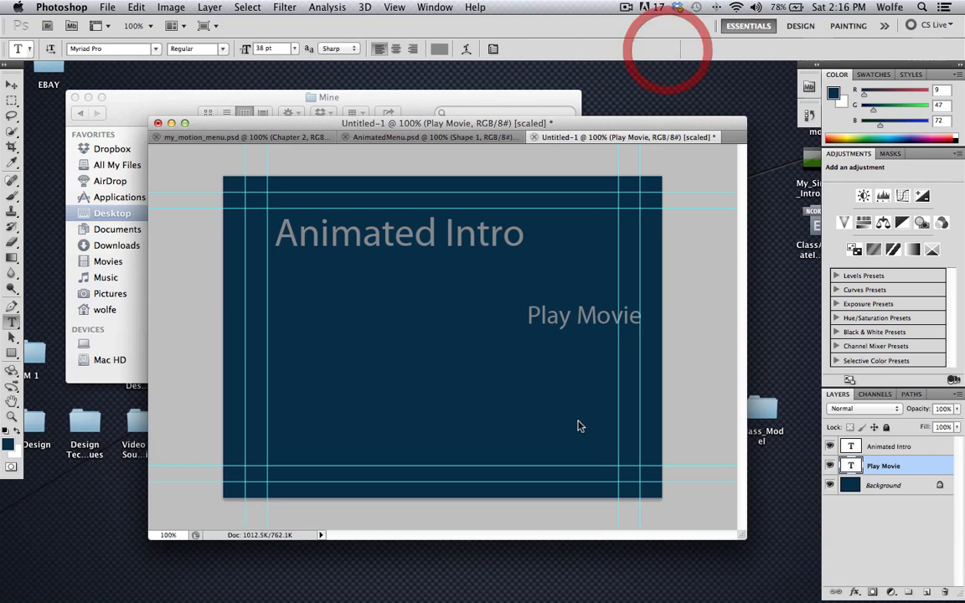
Step: Add a separate "Scenes" text layer just below "Play Movie" and commit it
left_click(532, 359)
type("Sc")
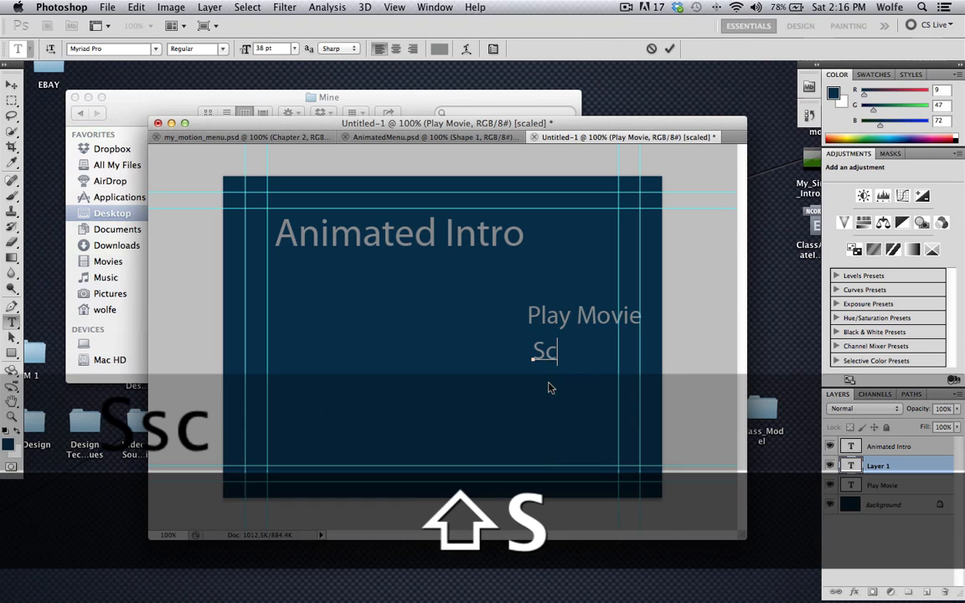
type("enes")
key("BackSpace")
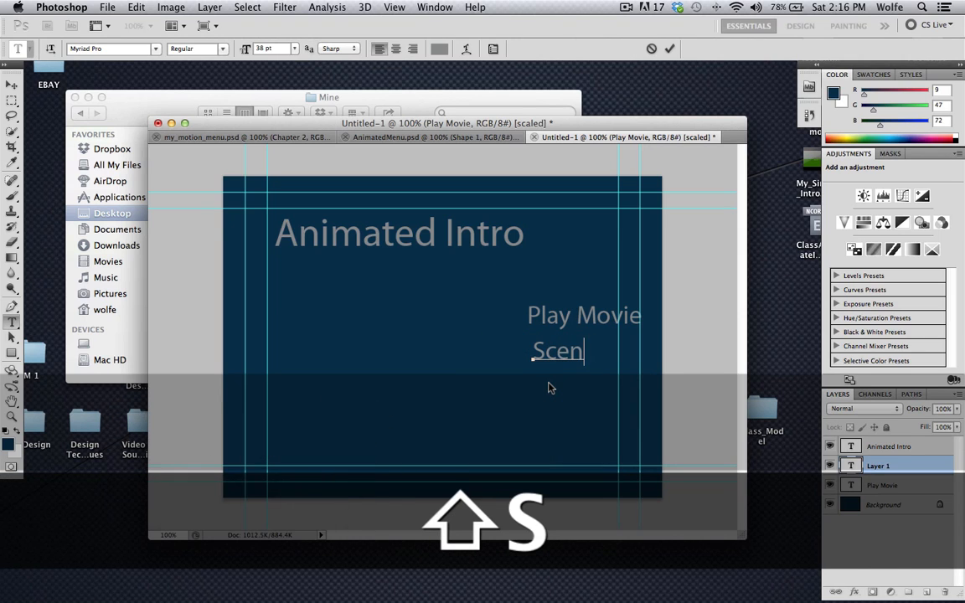
type("es")
left_click(669, 48)
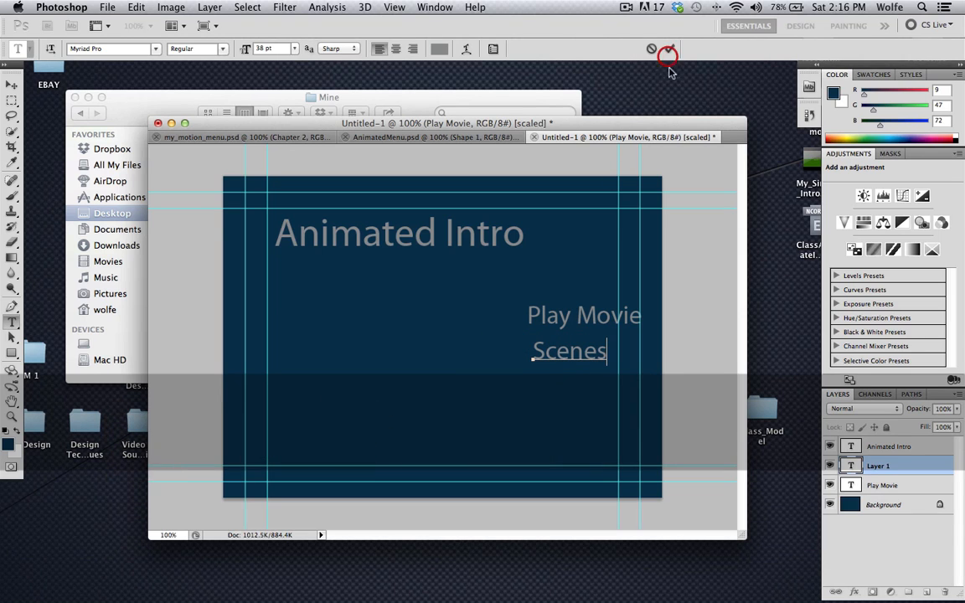
Step: Reposition "Play Movie" and "Scenes" so they stack closely, with their right ends lined up just inside the right guides
key("v")
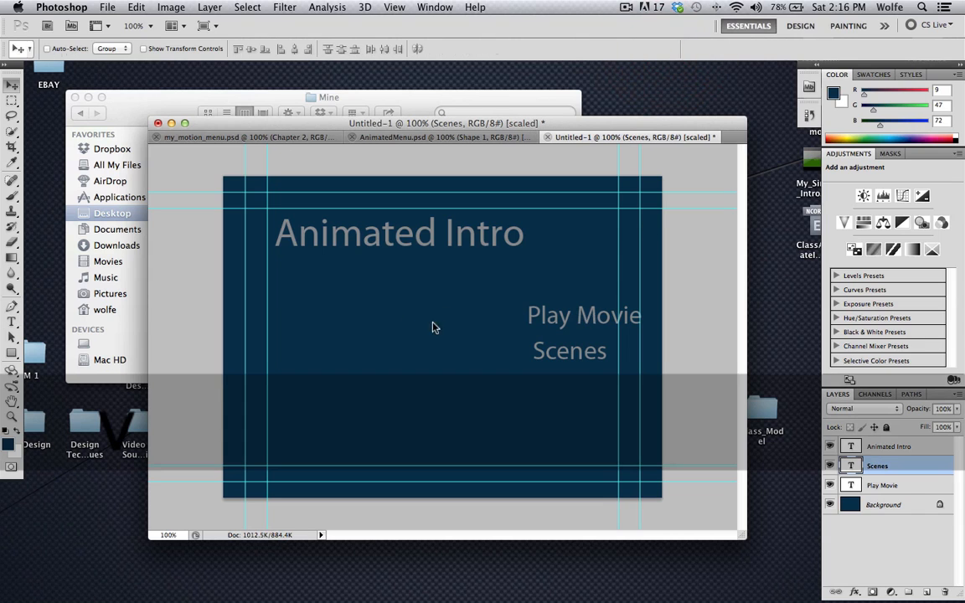
left_click_drag(532, 320, 552, 295)
left_click(883, 485)
left_click(880, 466)
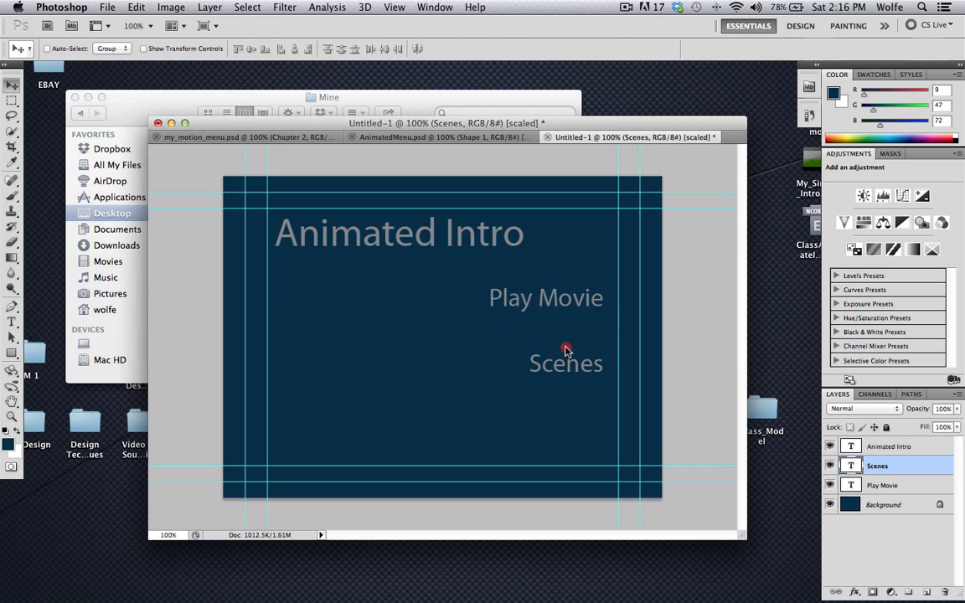
mouse_move(565, 349)
left_mouse_down()
mouse_move(563, 329)
mouse_move(573, 331)
left_mouse_up()
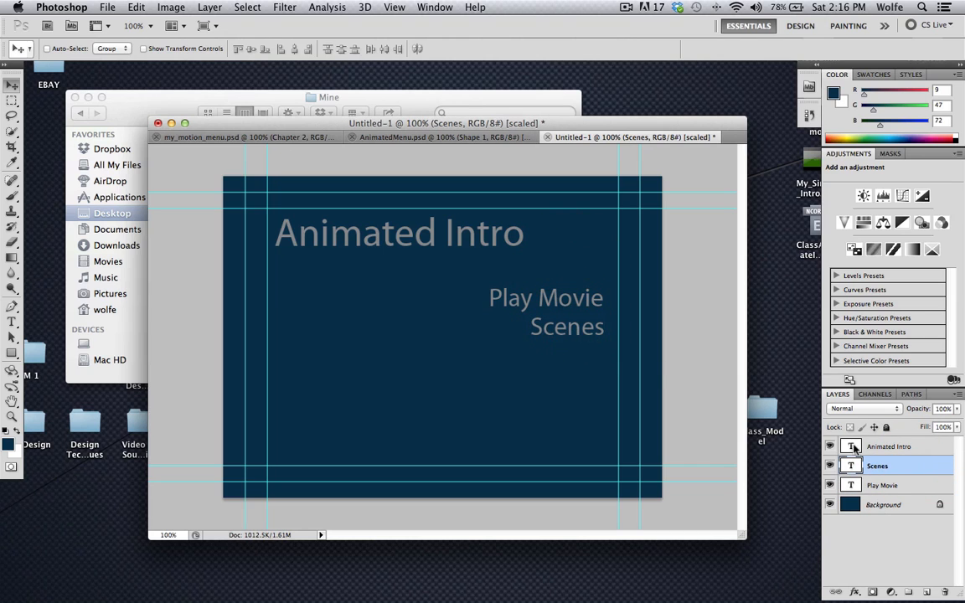
left_click(908, 483, "shift")
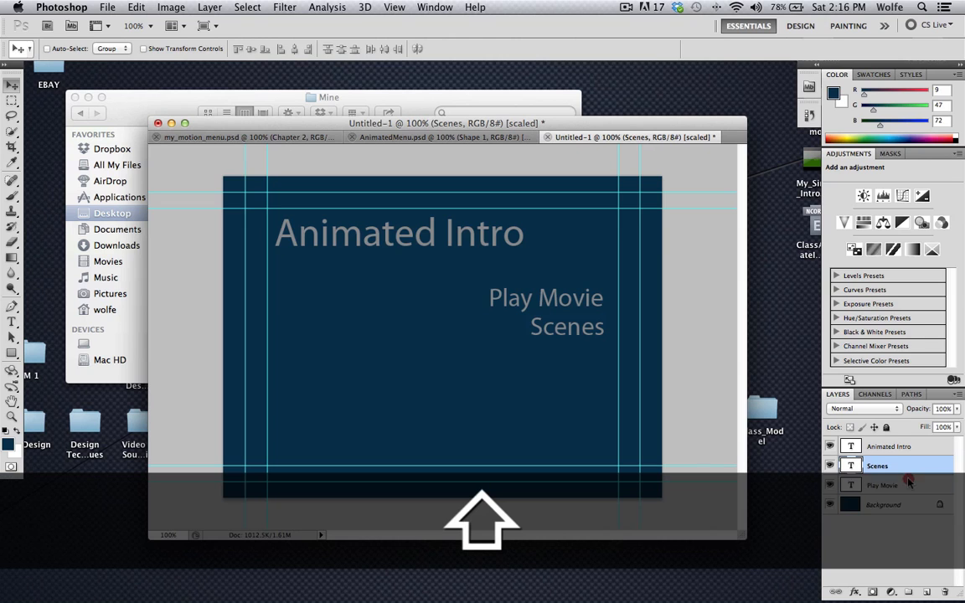
right_click(908, 483)
left_click(835, 295)
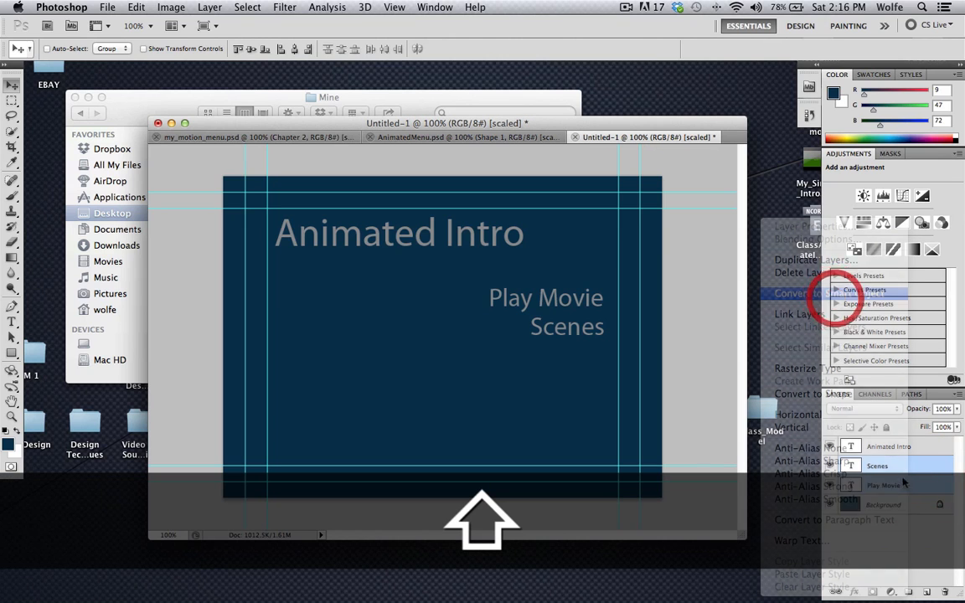
key("super+z")
Step: Convert the Play Movie and Scenes text layers individually to Smart Objects
left_click(908, 483)
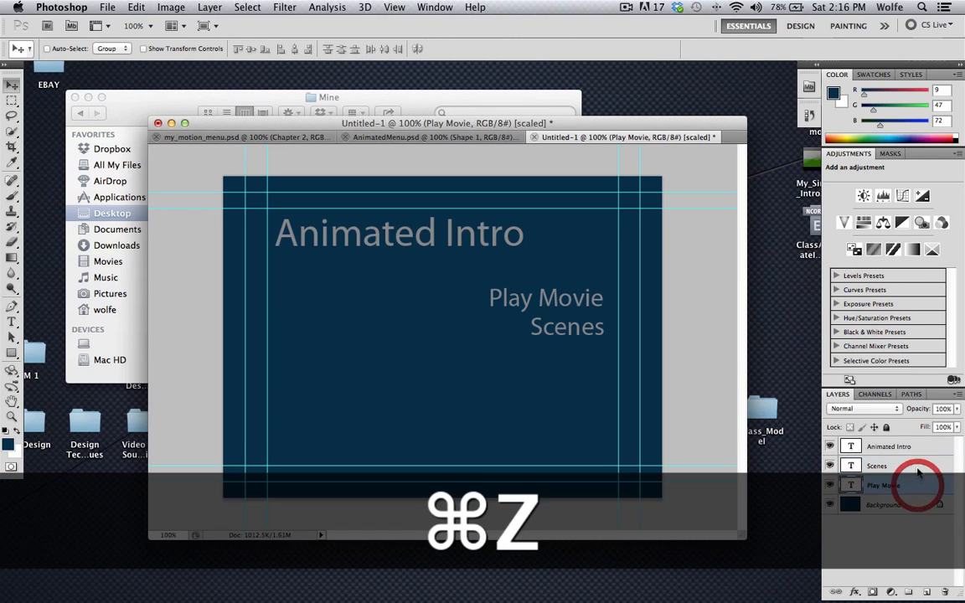
right_click(908, 483)
left_click(863, 300)
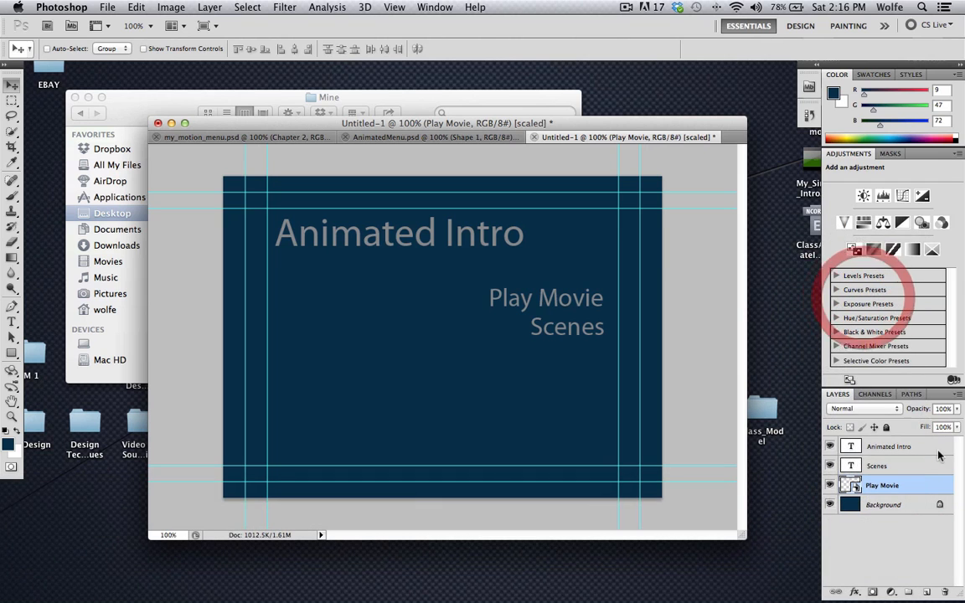
right_click(926, 465)
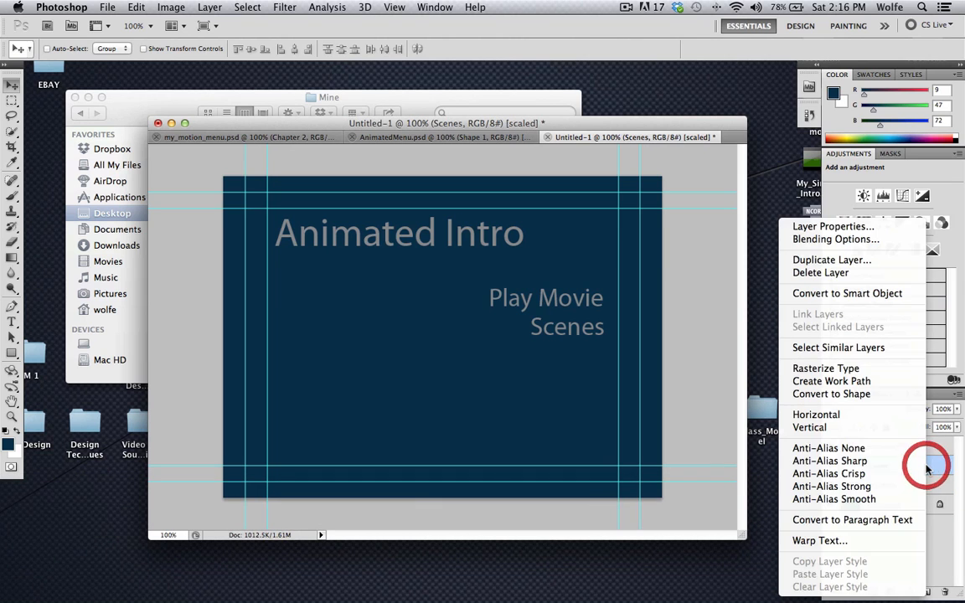
left_click(863, 295)
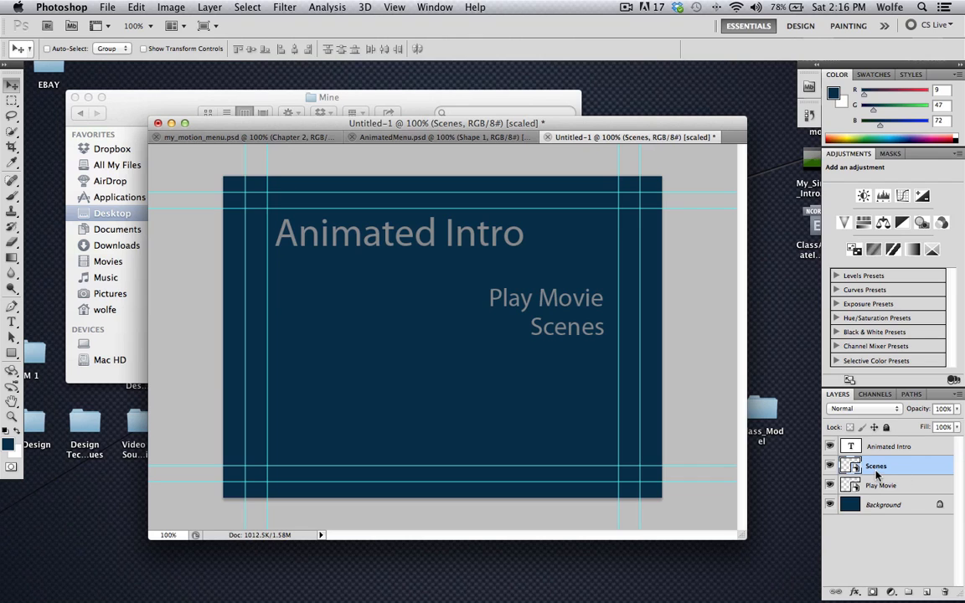
Step: Set the shape color to medium blue, RGB 64, 123, 161, and draw a rectangle from the canvas's left edge across the title
left_click(913, 452)
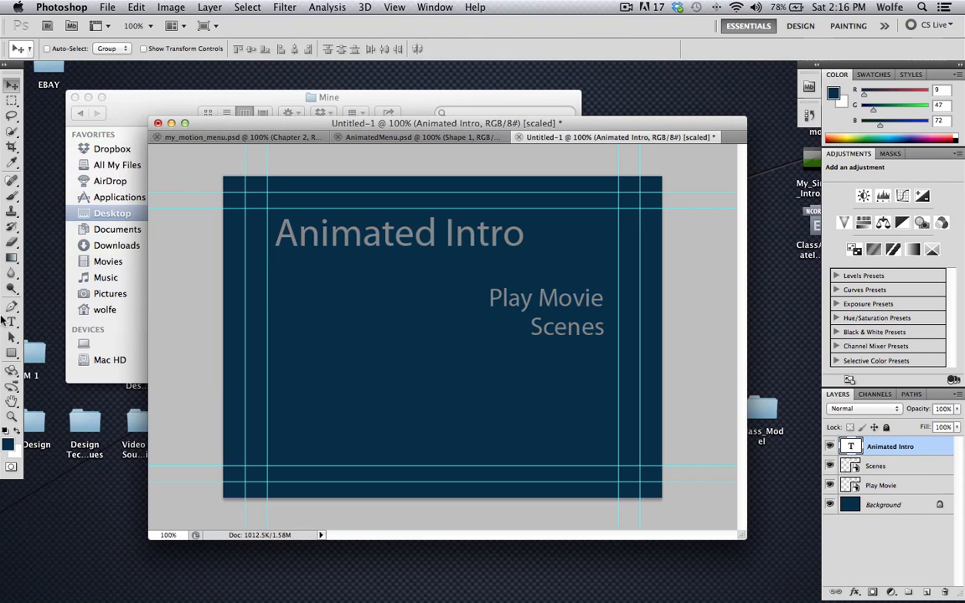
left_click(12, 353)
left_click(396, 48)
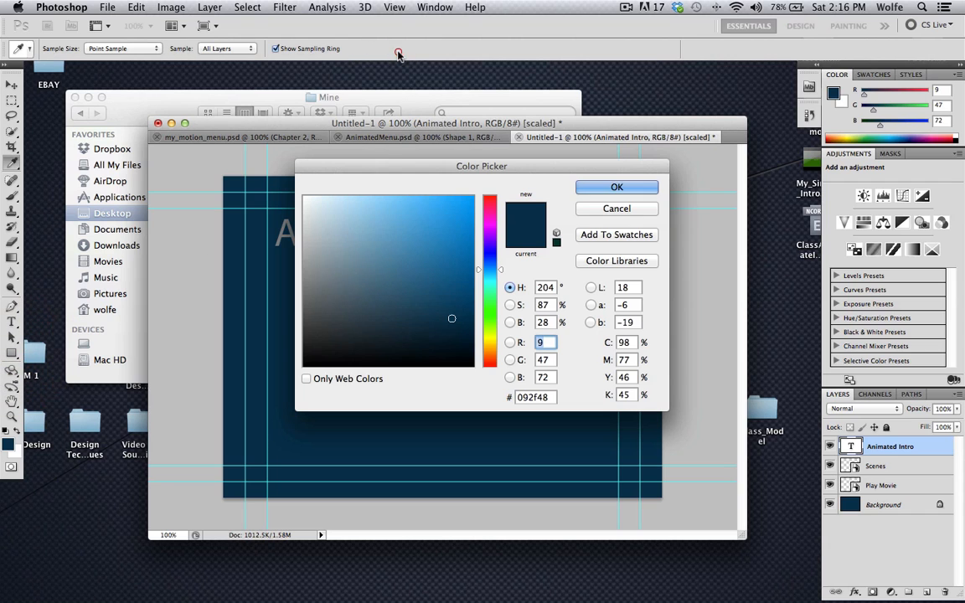
left_click(442, 210)
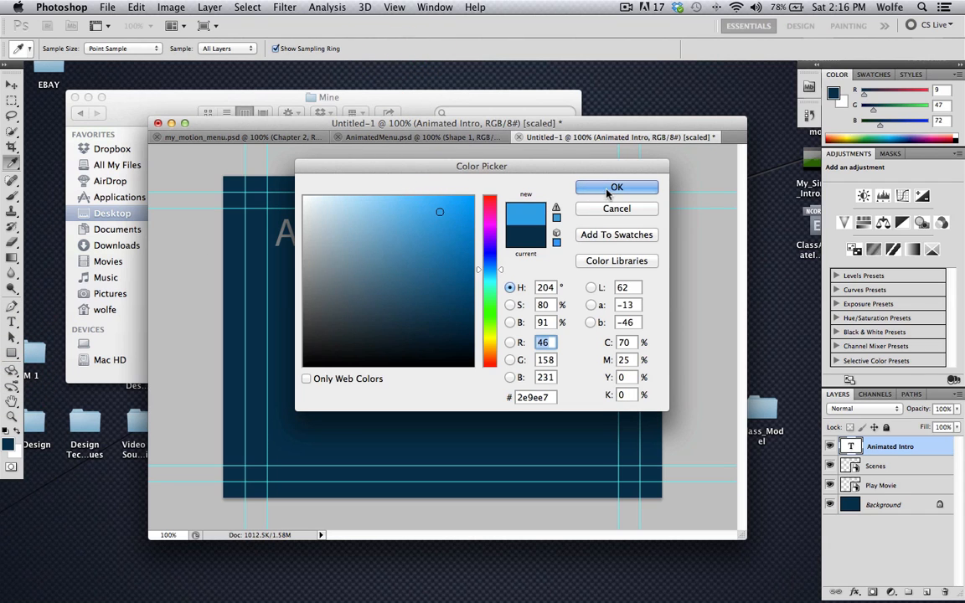
left_click(406, 262)
left_click(405, 259)
left_click(611, 185)
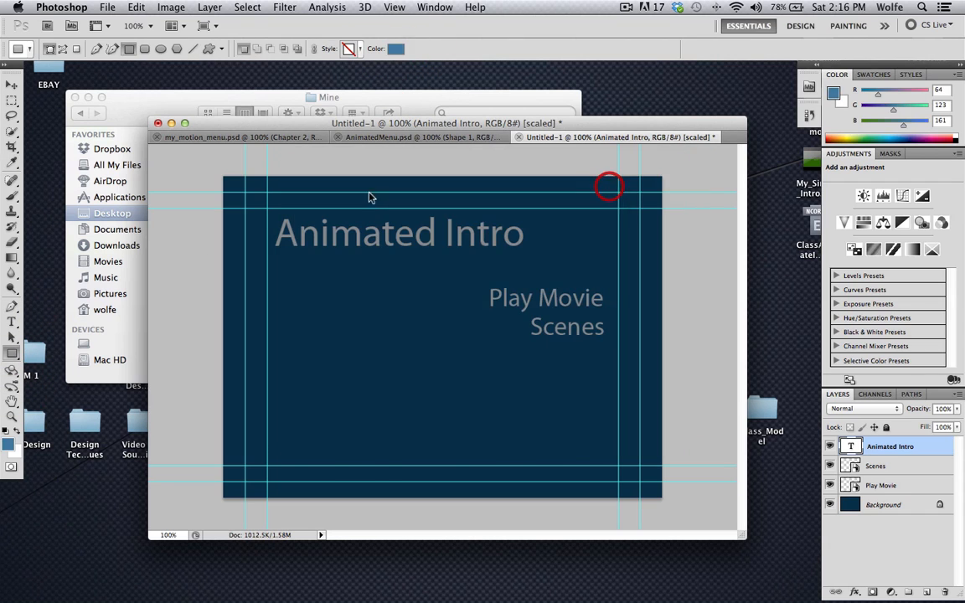
left_click_drag(224, 211, 531, 258)
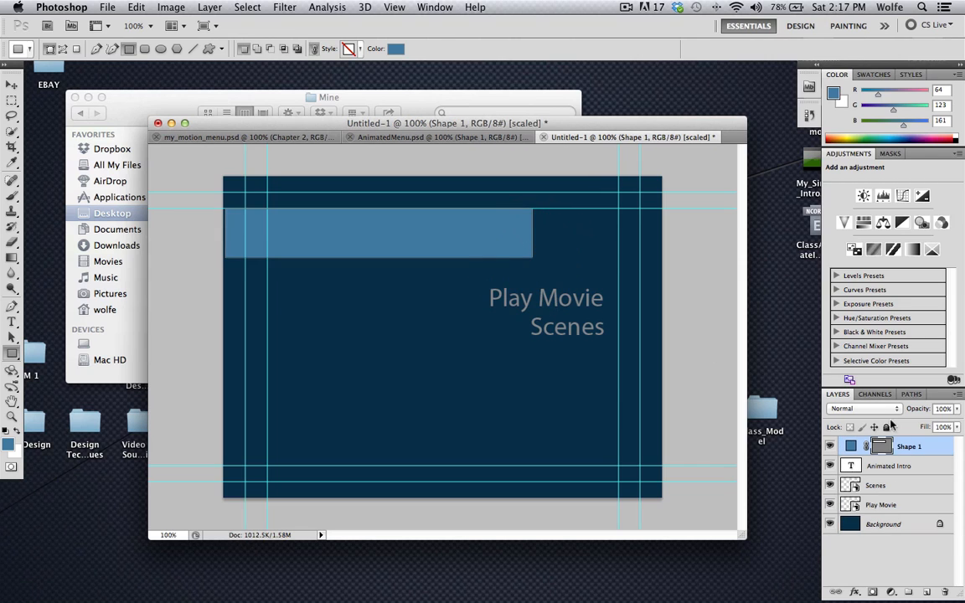
Step: Place the rectangle's layer beneath the Animated Intro text layer and recolor the rectangle very dark blue
left_click_drag(939, 447, 941, 483)
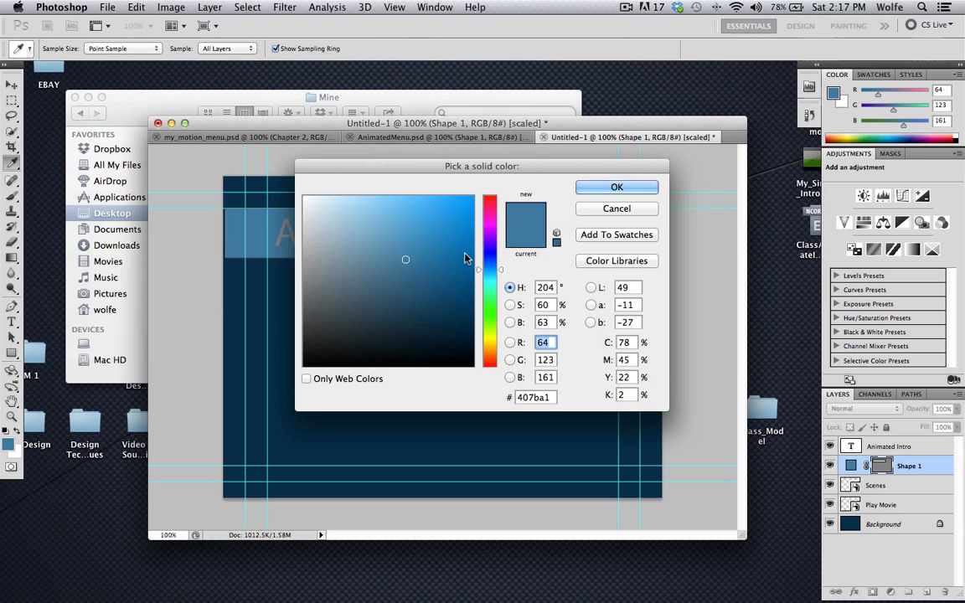
left_click(465, 340)
left_click(617, 188)
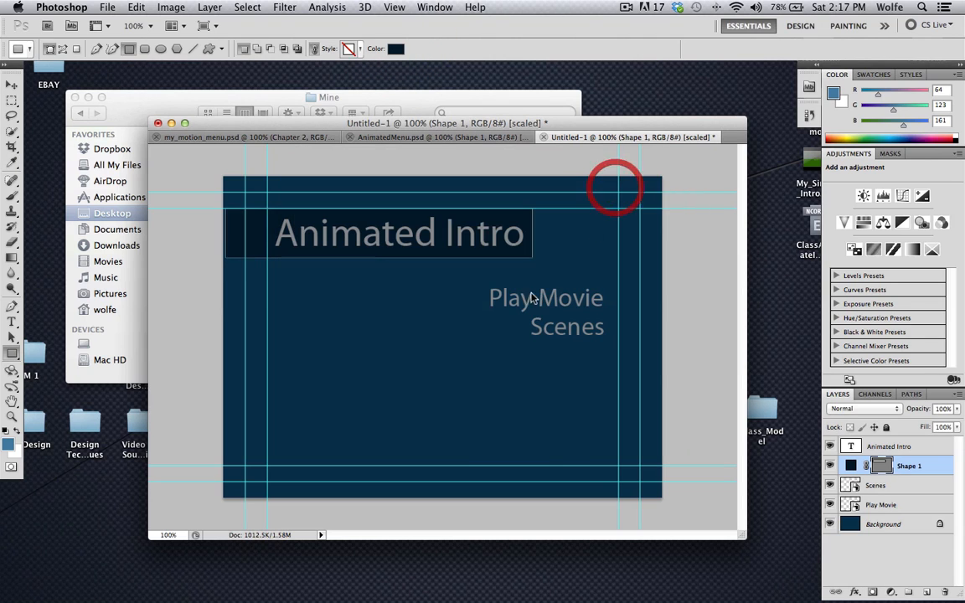
Step: Apply a Drop Shadow with the default settings to the rectangle behind the title
left_click(916, 446)
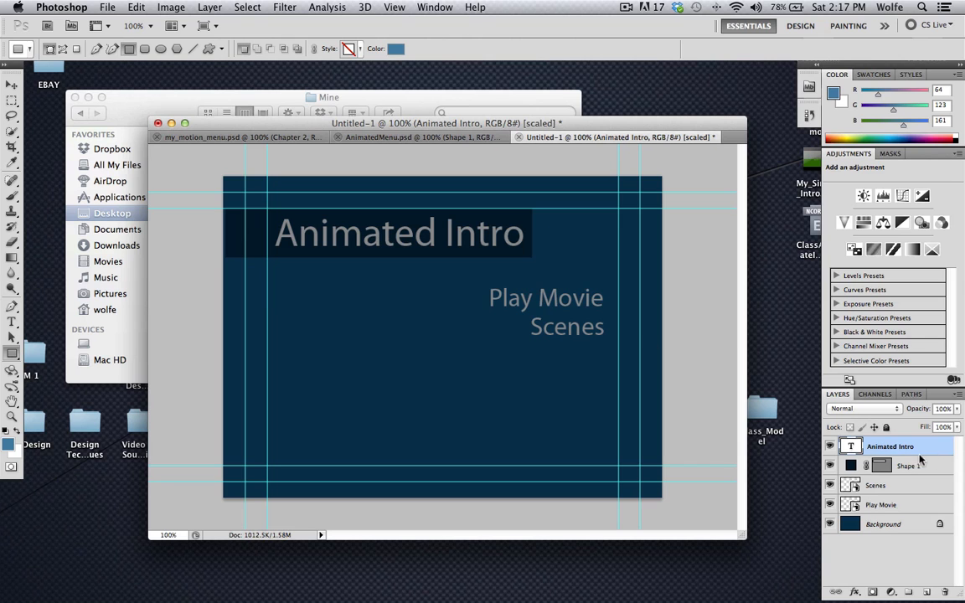
double_click(938, 466)
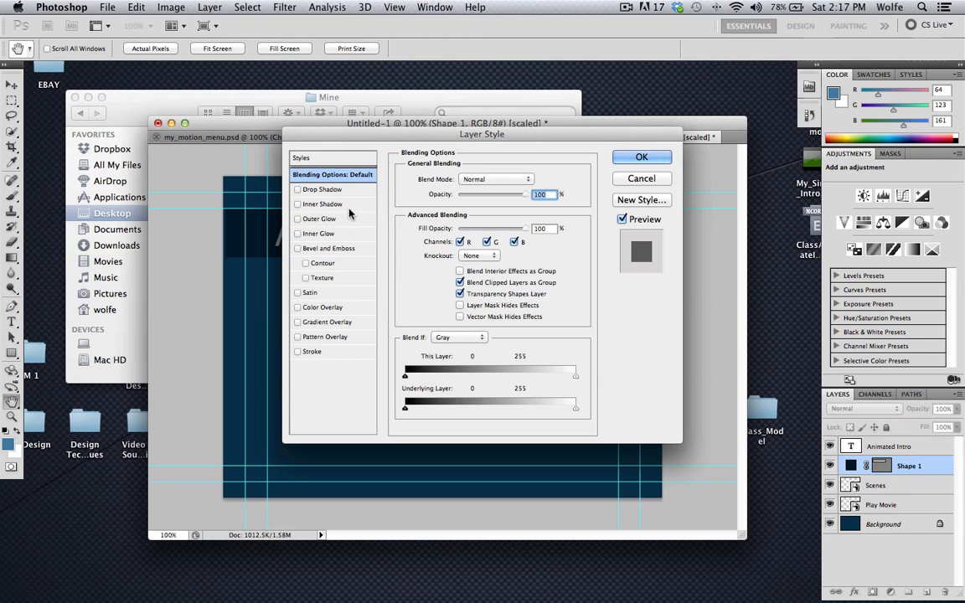
left_click(319, 178)
left_click_drag(414, 122, 535, 209)
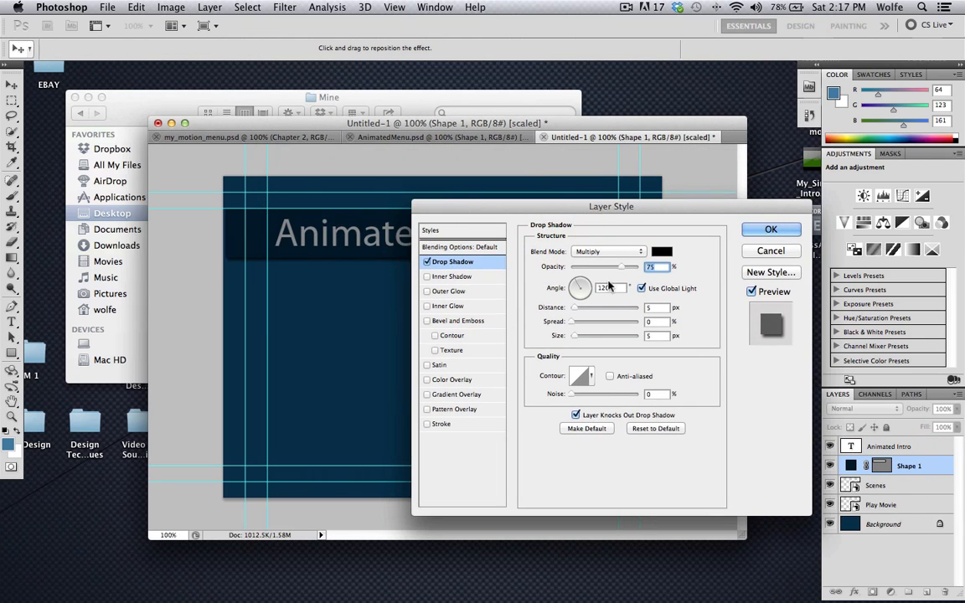
left_click(769, 231)
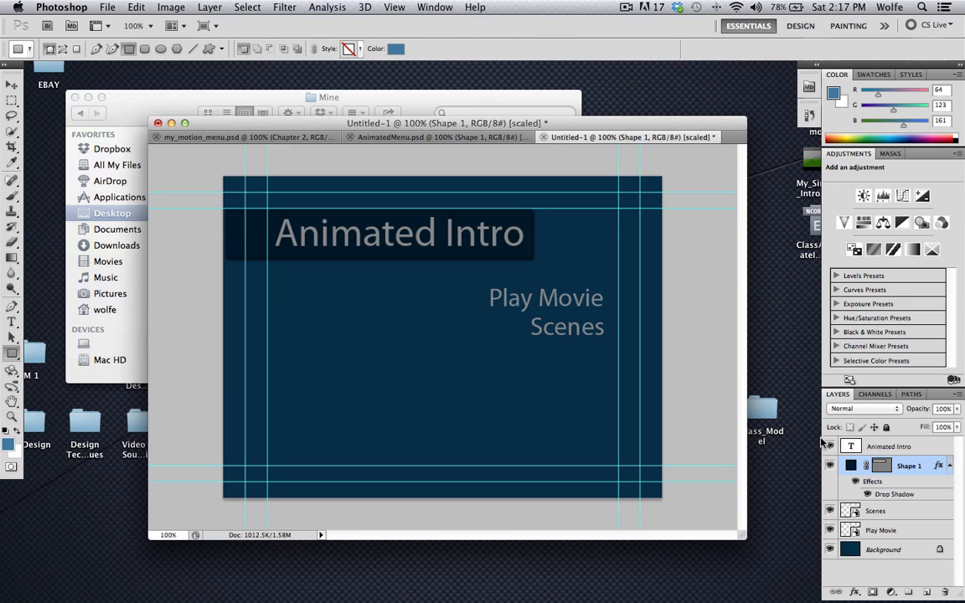
Step: Open the photo IMG_2352.jpg from the Motion DVD Menu folder
left_click(108, 7)
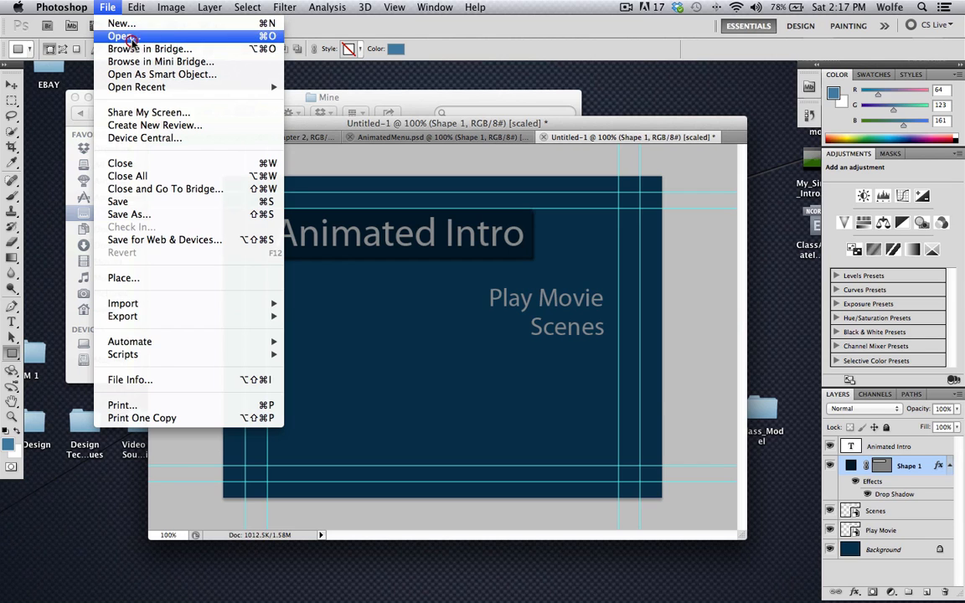
left_click(124, 36)
left_click(567, 153)
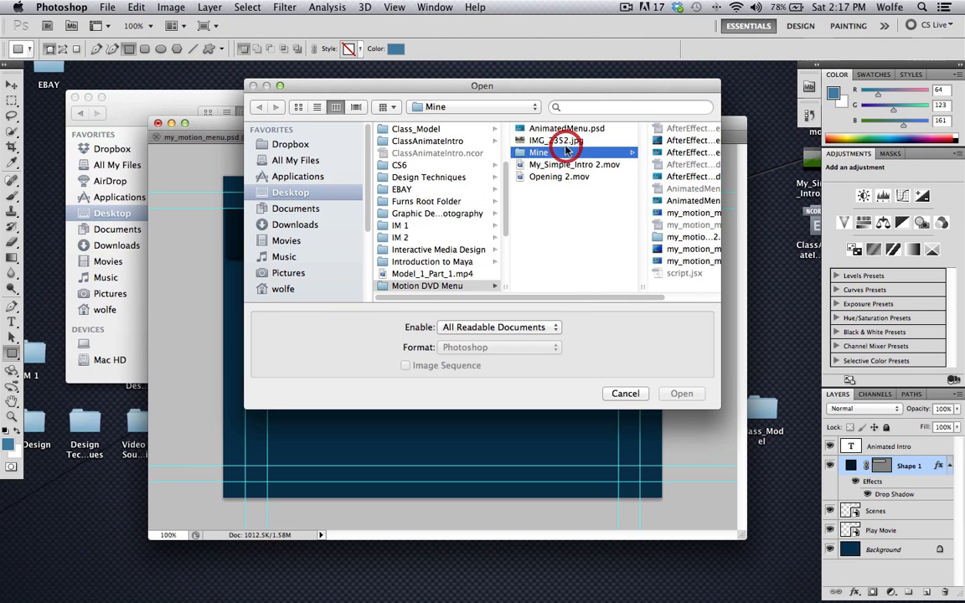
left_click(512, 144)
left_click(680, 393)
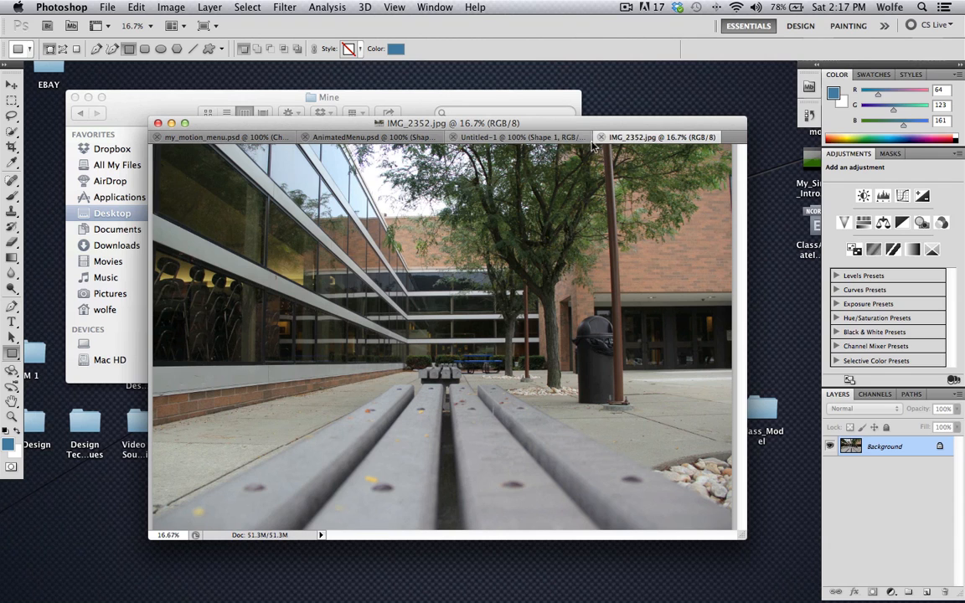
Step: Float the photo in its own window and copy the image into the Untitled-1 menu document with the Move tool
left_click_drag(593, 145, 587, 198)
left_click(12, 84)
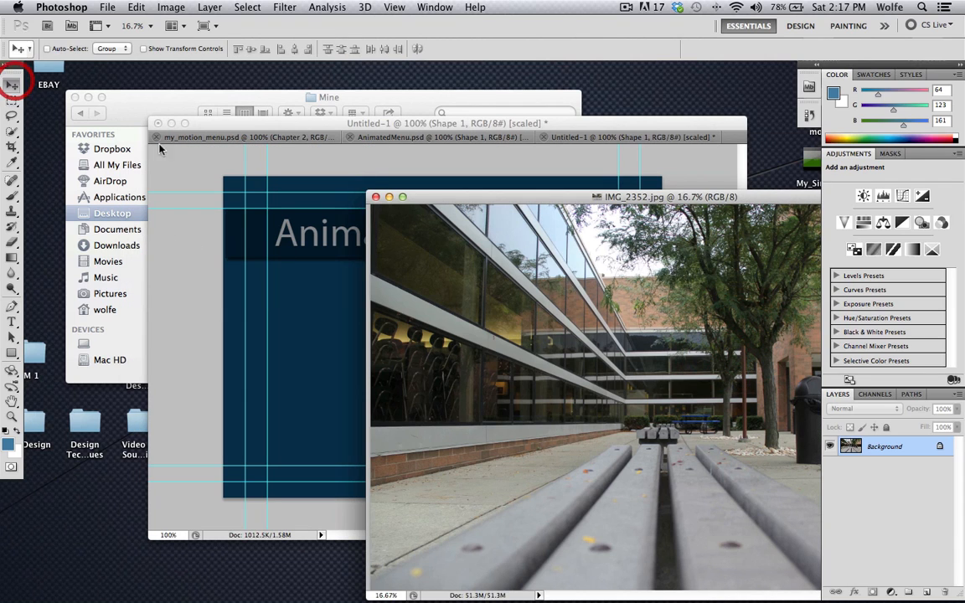
left_click_drag(653, 370, 327, 250)
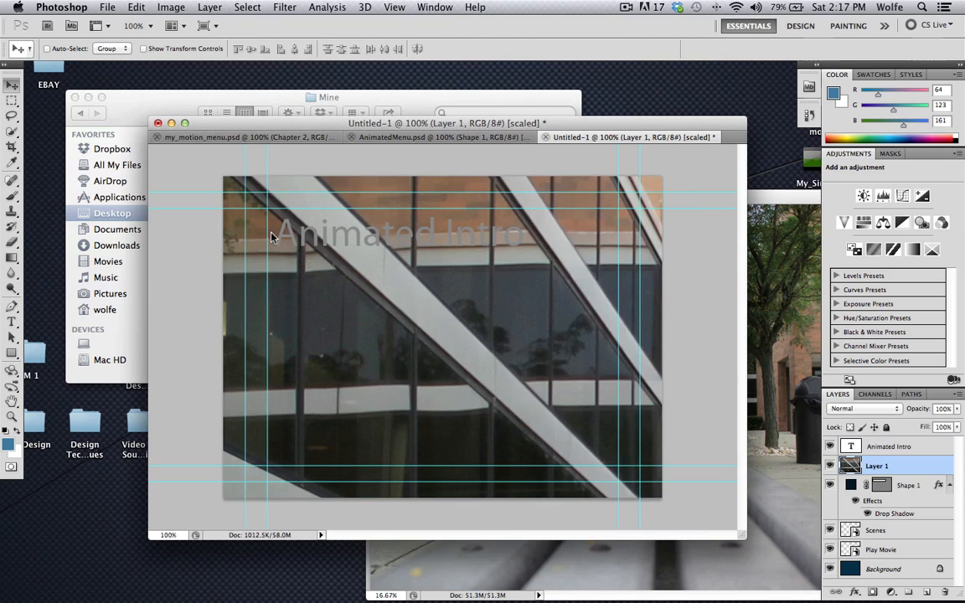
Step: Scale the placed photo proportionally to about -6.45% and position it below the title, beside the Play Movie and Scenes text
key("super+t")
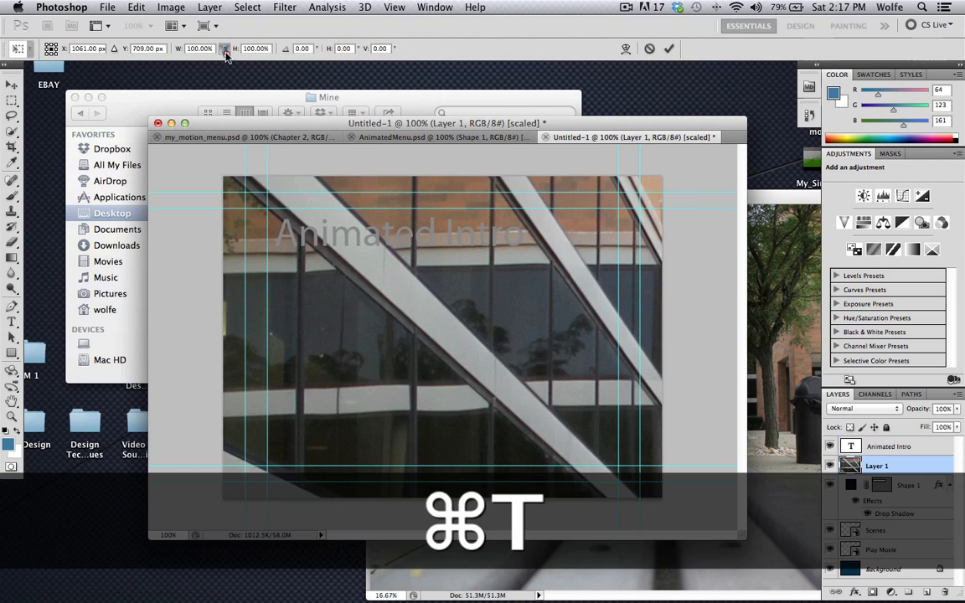
left_click(196, 48)
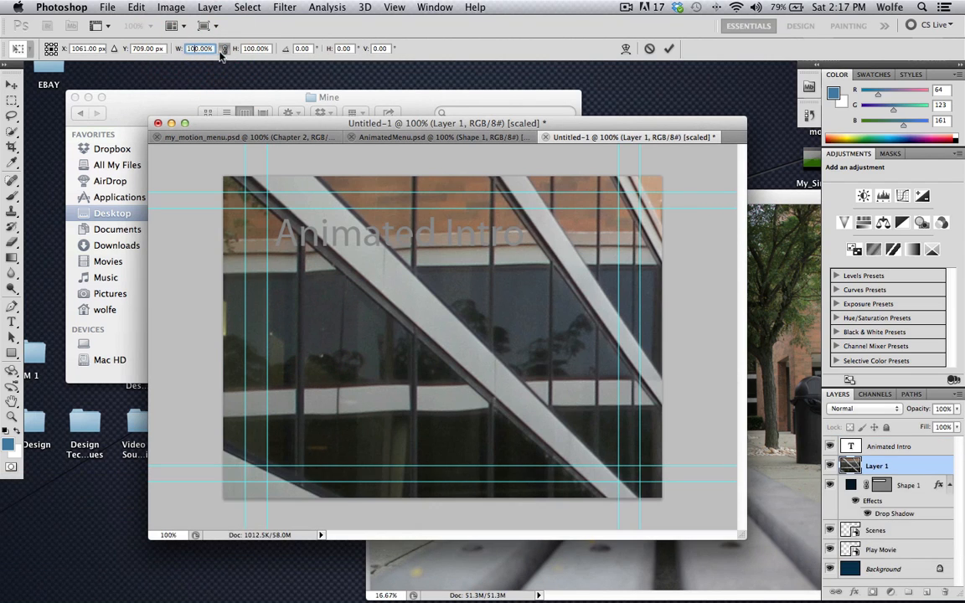
left_click(223, 49)
left_click(196, 50)
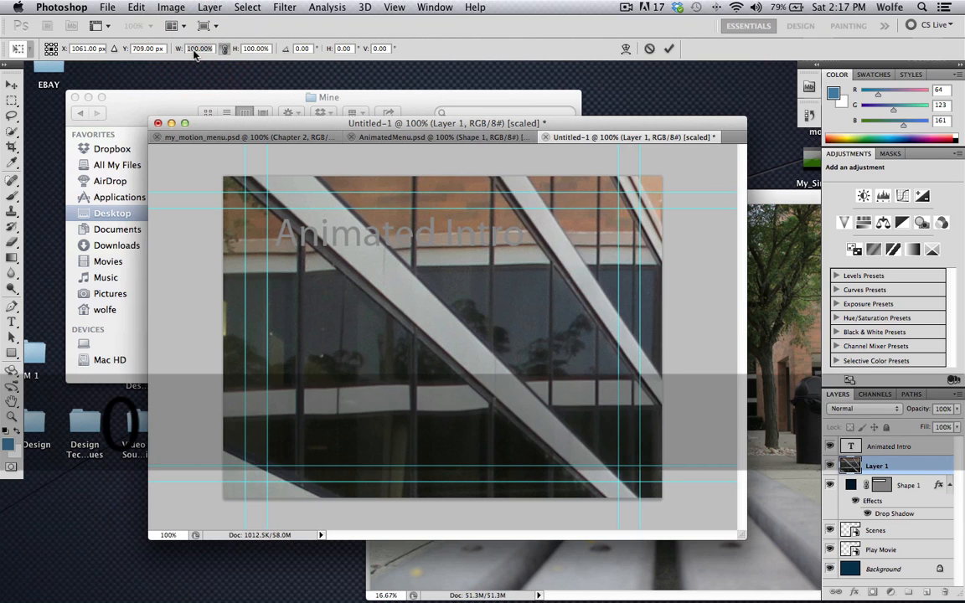
type("20")
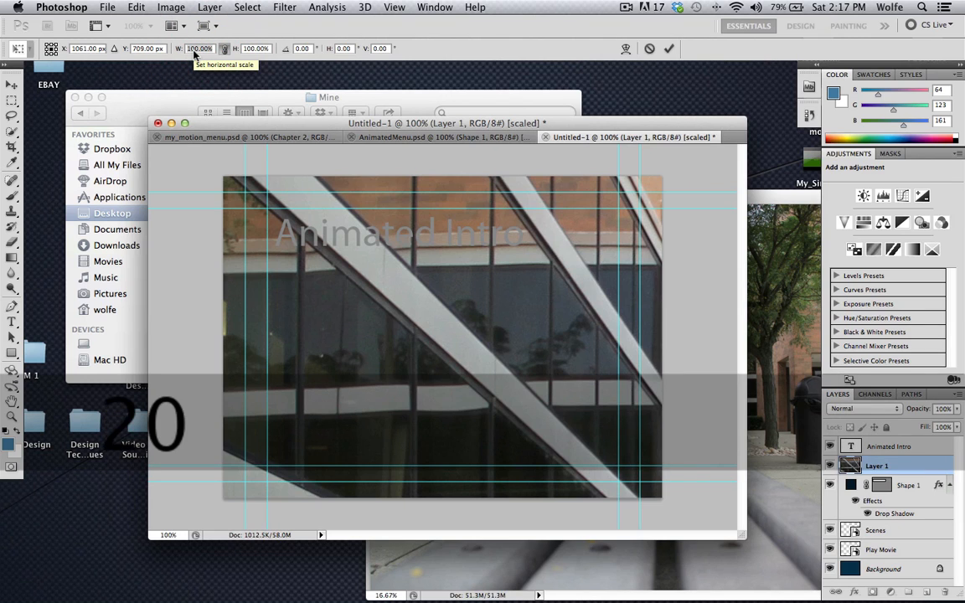
left_click_drag(182, 52, 152, 51)
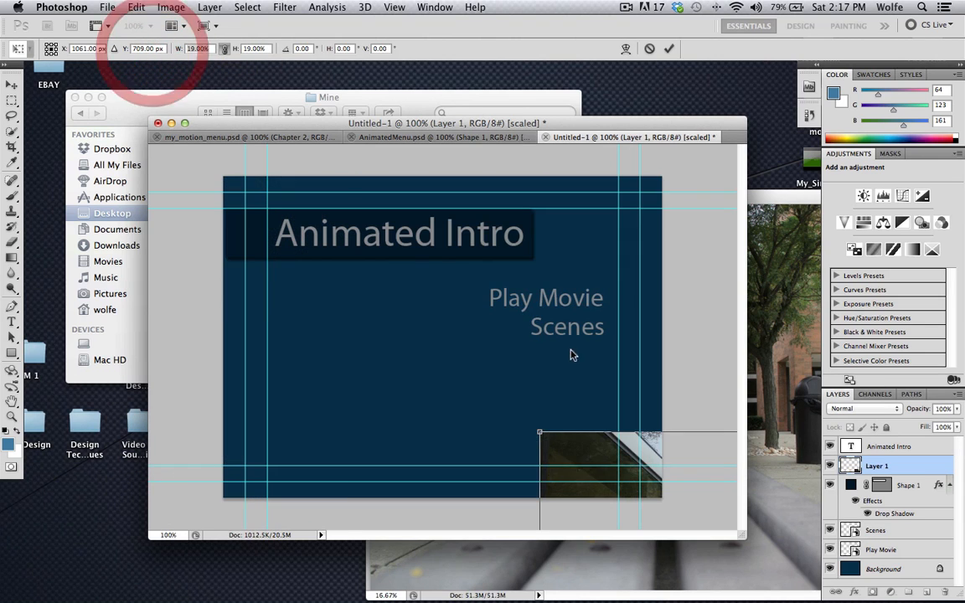
left_click_drag(578, 437, 309, 242)
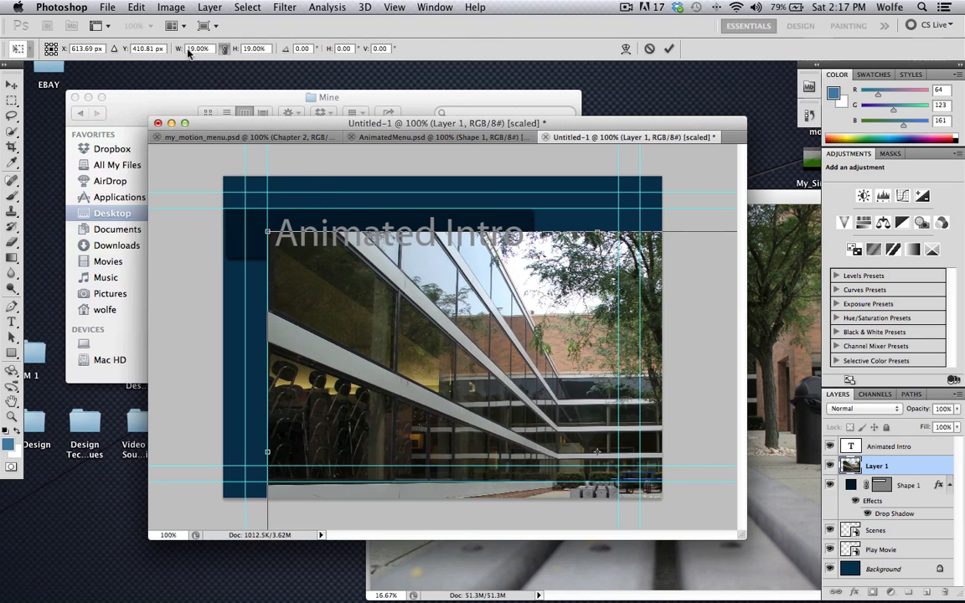
left_click_drag(178, 49, 165, 51)
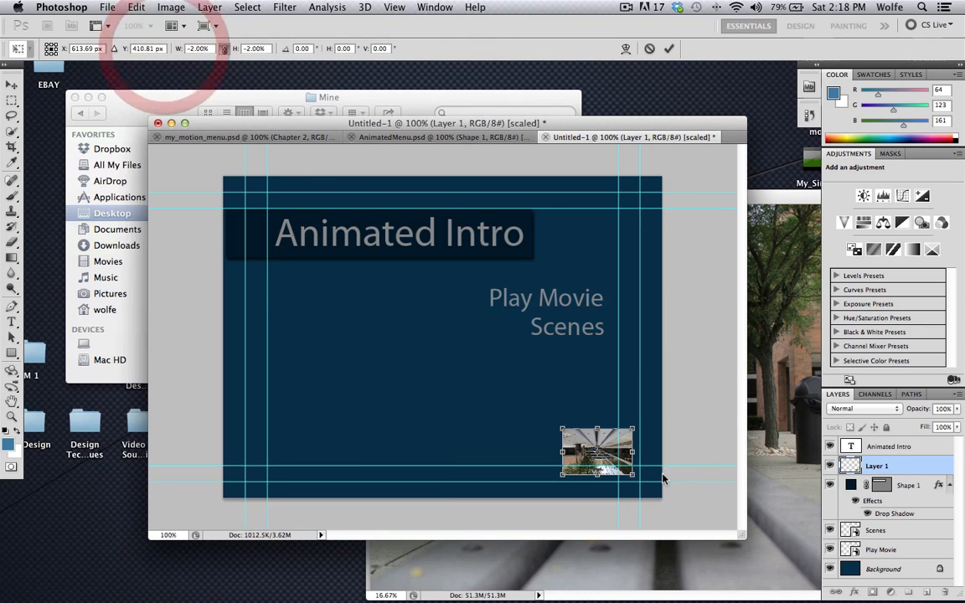
left_click_drag(612, 450, 329, 298)
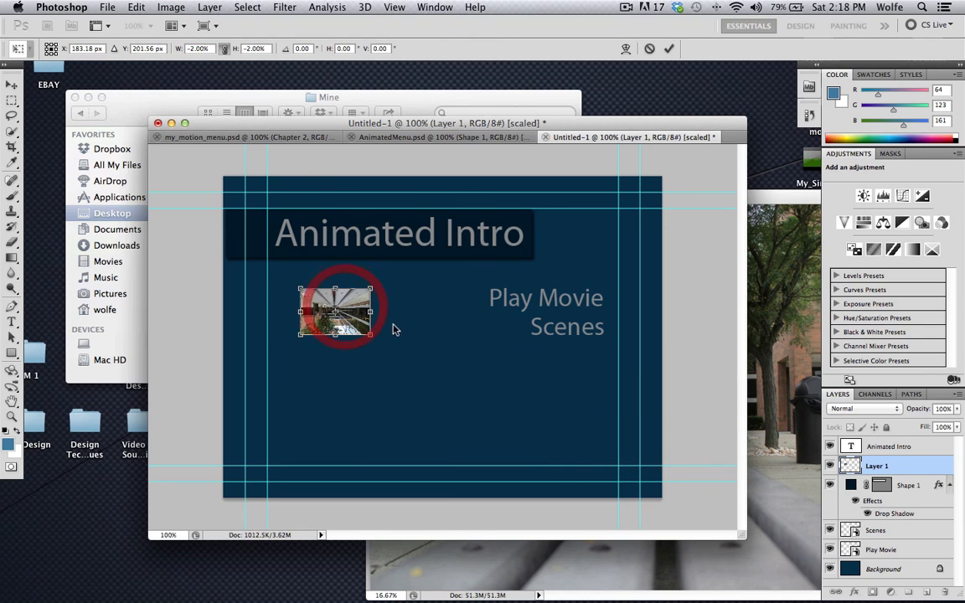
left_click_drag(369, 339, 523, 437)
left_click_drag(436, 354, 424, 366)
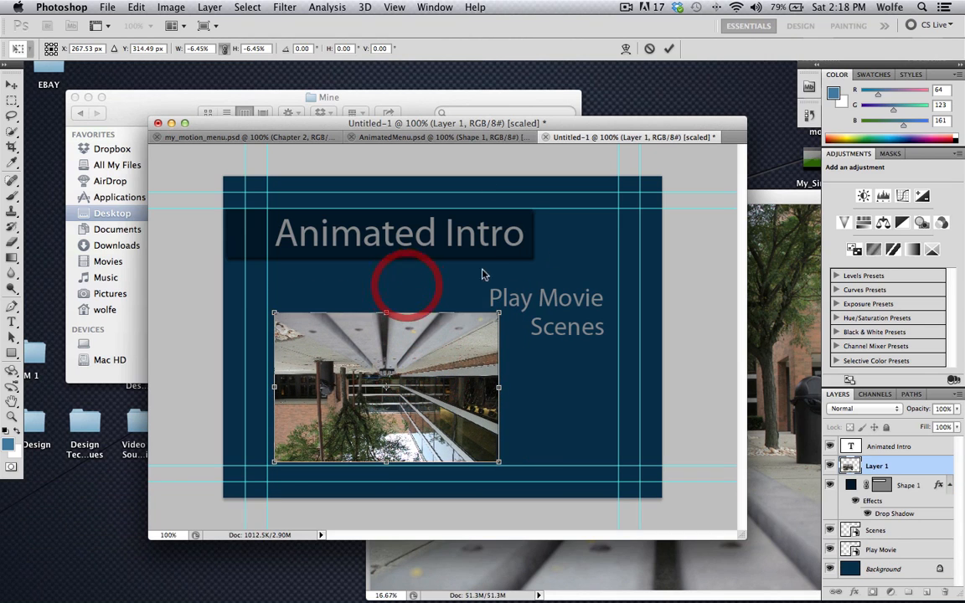
left_click(668, 47)
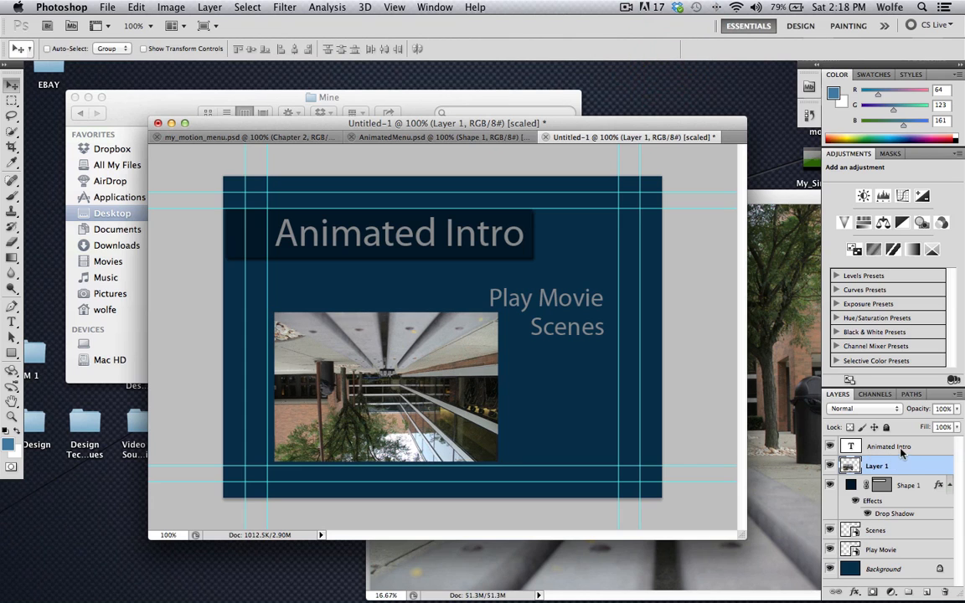
Step: Apply a Drop Shadow with increased distance and size to the photo layer, leaving Inner Shadow disabled
double_click(917, 465)
left_click(452, 262)
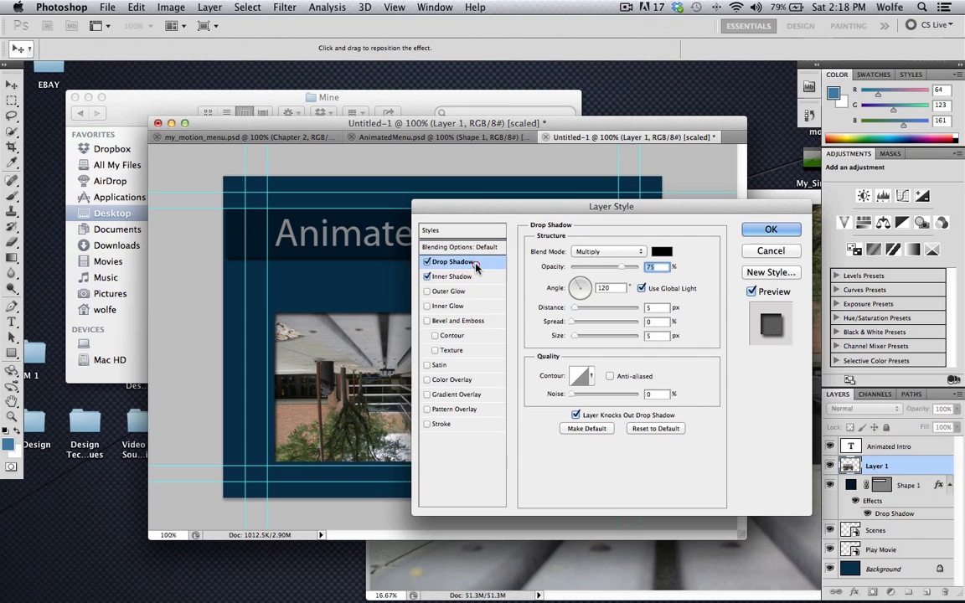
left_click_drag(544, 217, 665, 222)
left_click(548, 281)
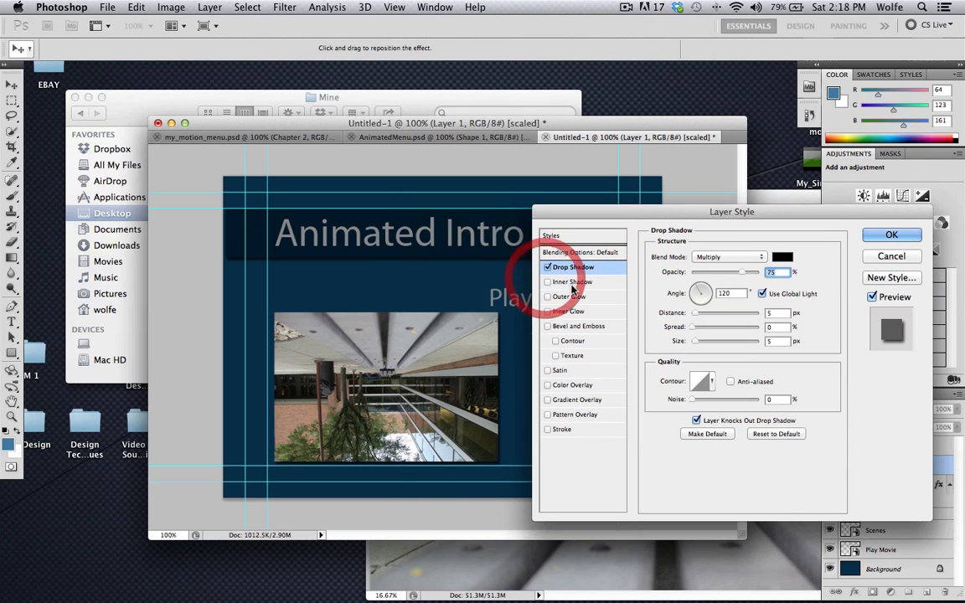
left_click_drag(694, 314, 706, 345)
key("Return")
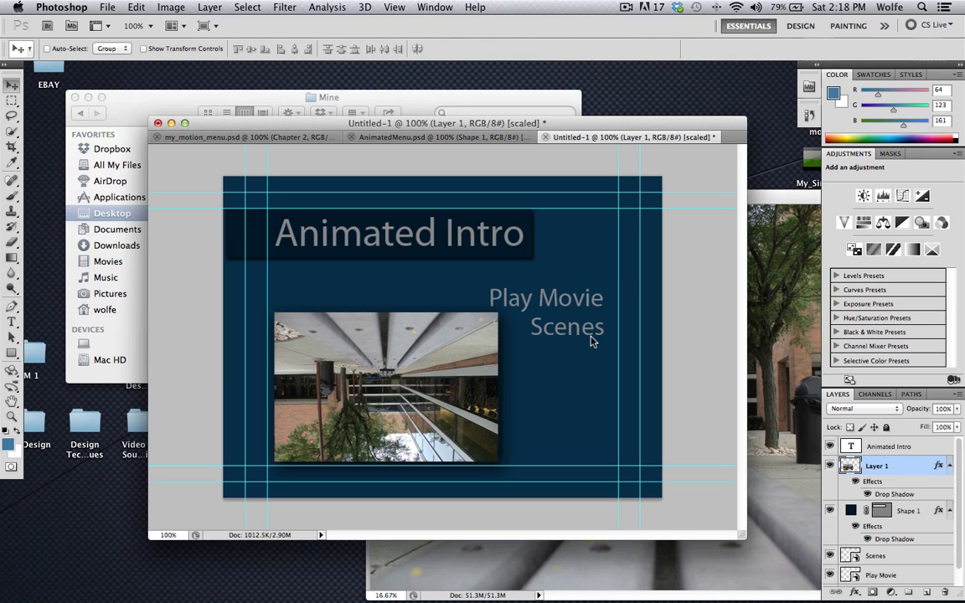
Step: Save the menu as ClassAnimatedMenu.psd in the ClassAnimateIntro folder with Maximize Compatibility on, and close IMG_2352.jpg
left_click(108, 7)
left_click(140, 215)
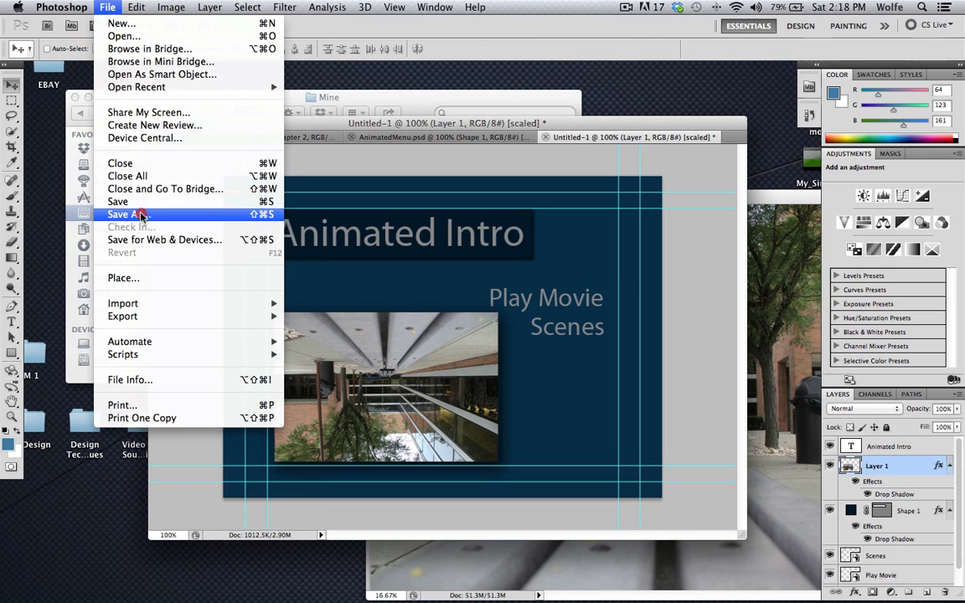
type("Clas")
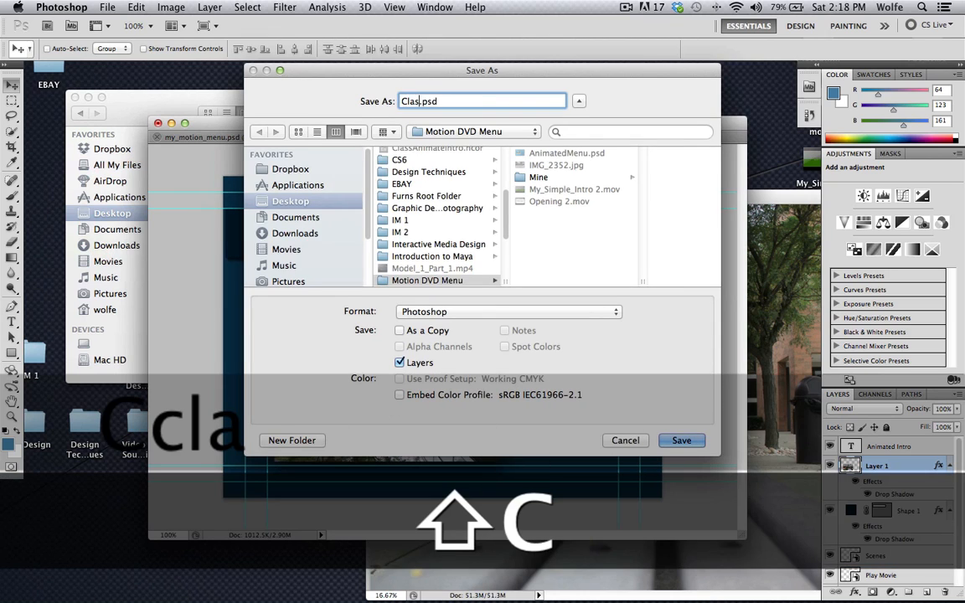
type("sAnimate")
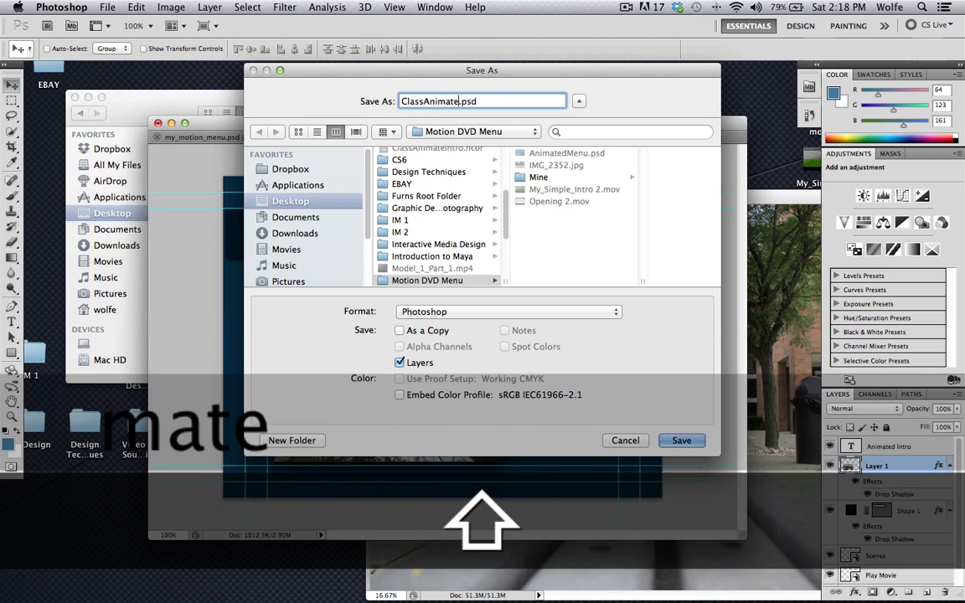
type("d")
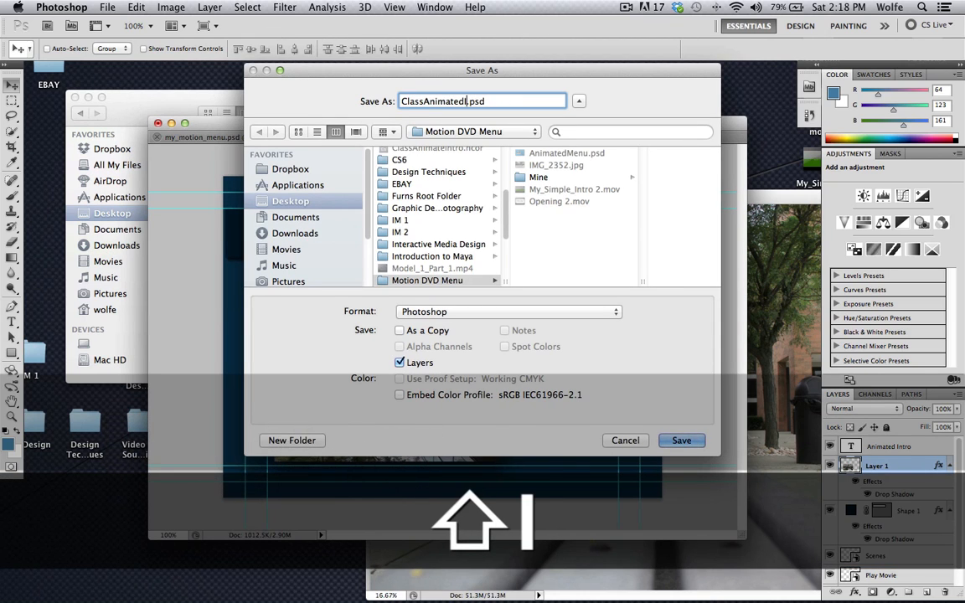
type("IMenu")
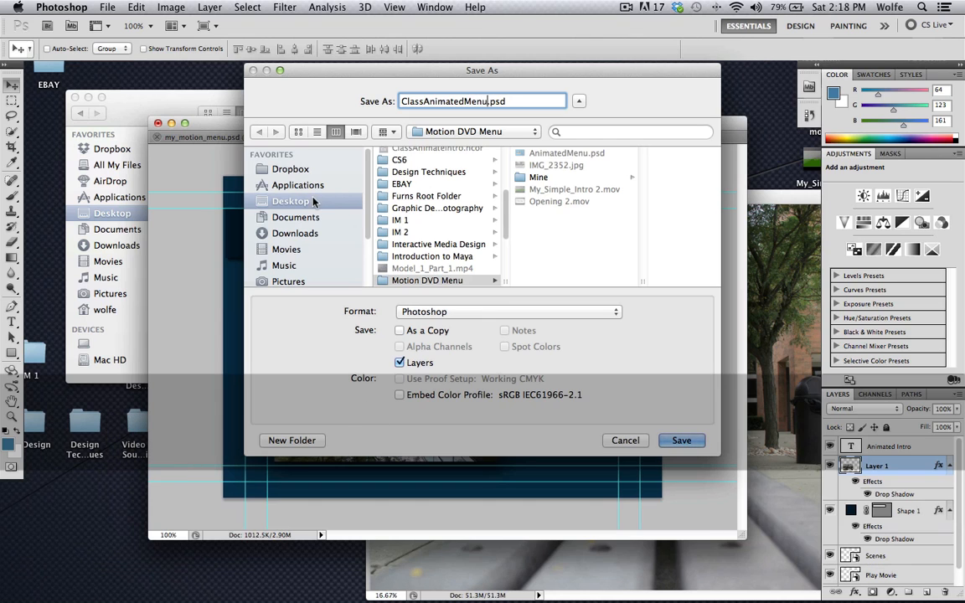
left_click(315, 202)
mouse_move(506, 171)
left_mouse_down()
mouse_move(505, 213)
mouse_move(505, 186)
left_mouse_up()
left_click(457, 236)
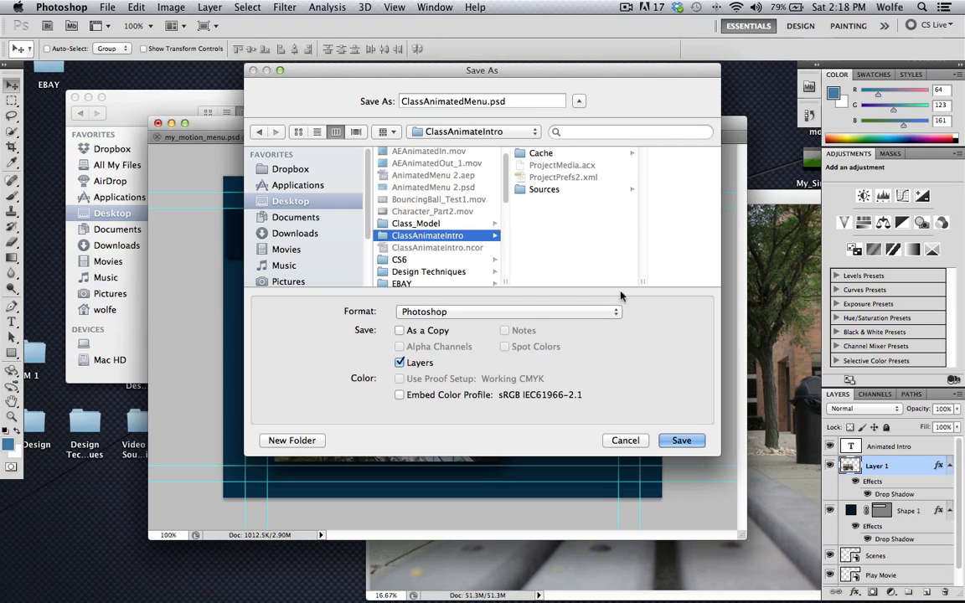
left_click(675, 442)
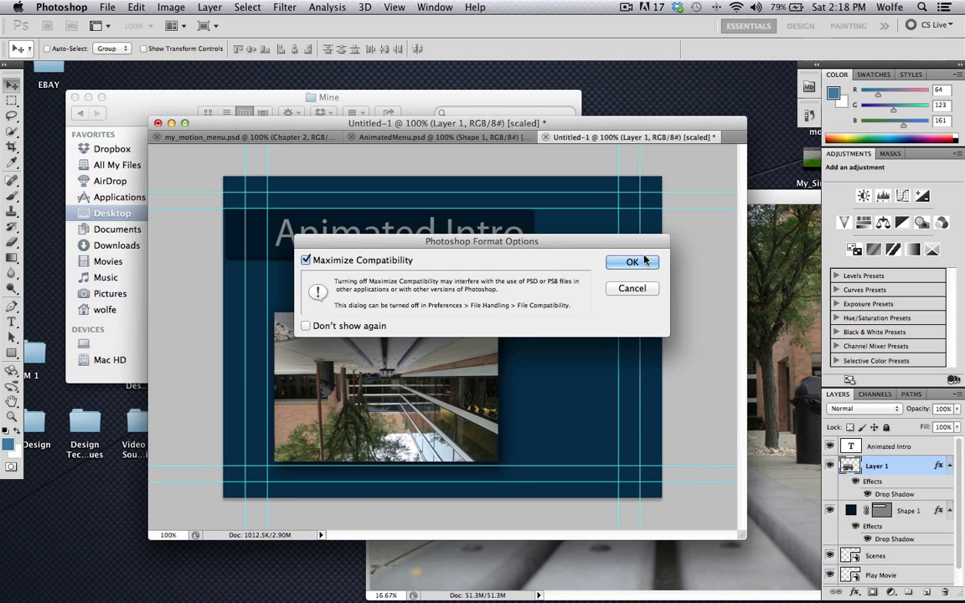
left_click(633, 261)
left_click(765, 243)
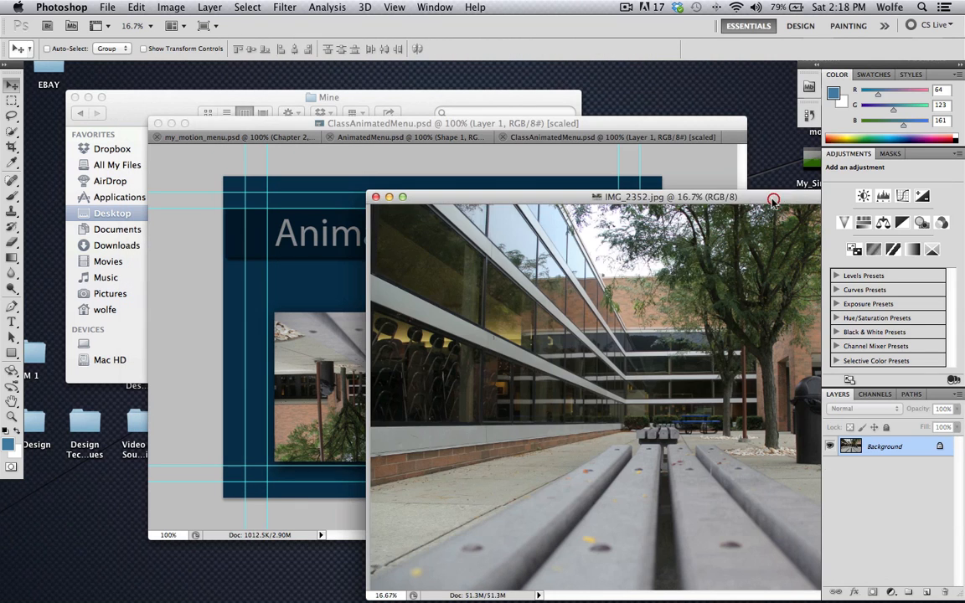
left_click(375, 197)
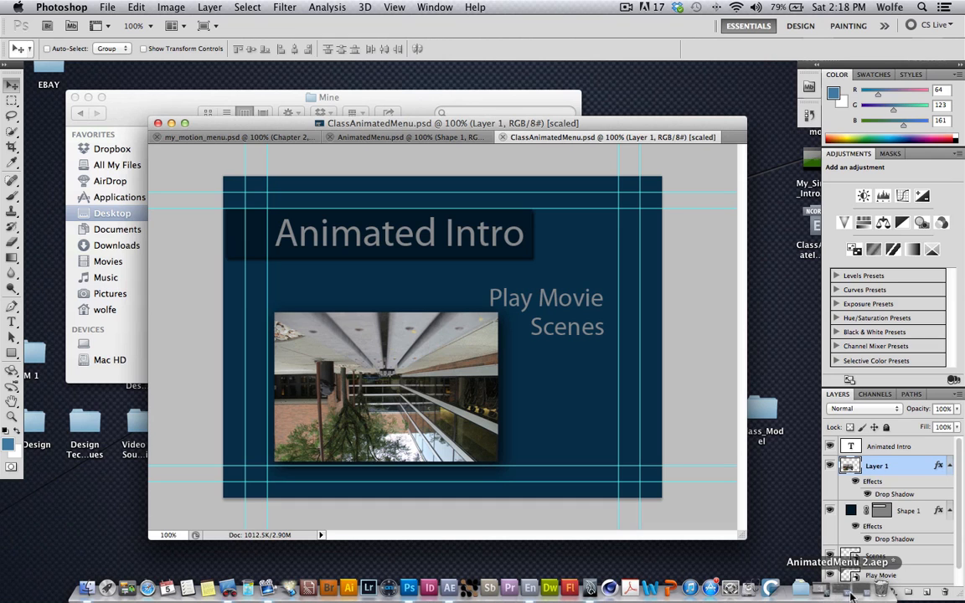
Step: Switch to Encore and import ClassAnimatedMenu.psd from the ClassAnimateIntro folder as a menu
left_click(855, 587)
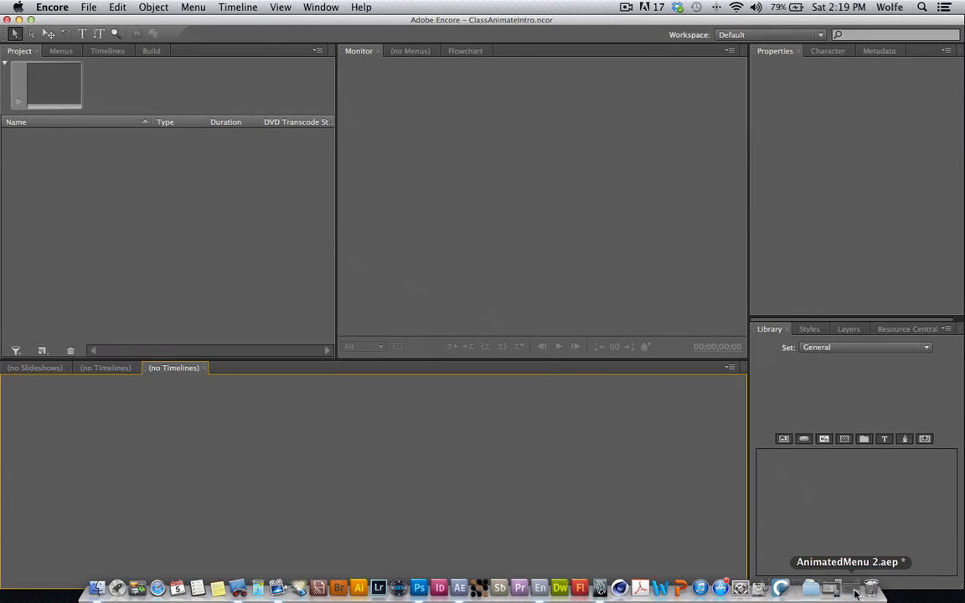
left_click(89, 8)
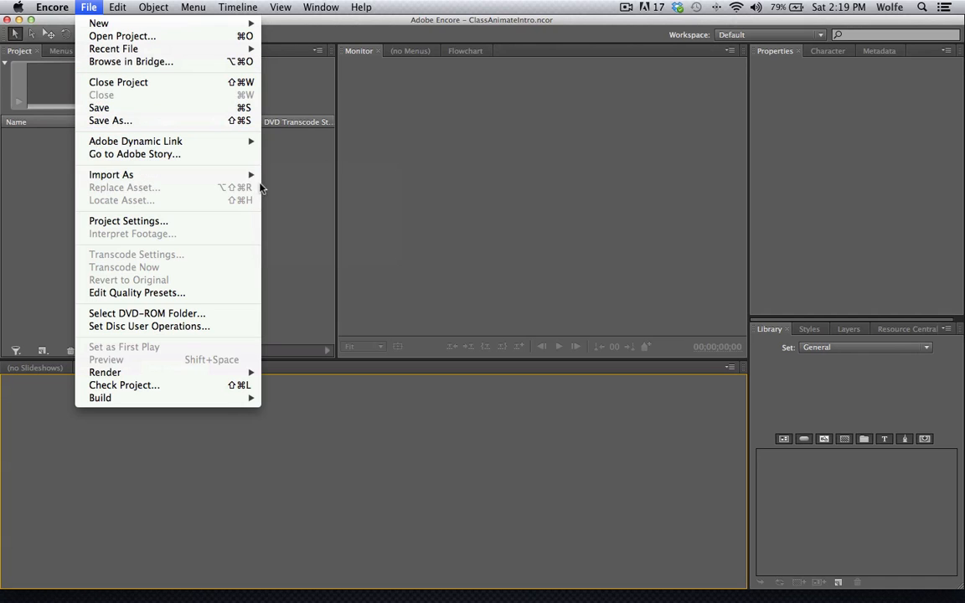
mouse_move(248, 175)
left_click(285, 187)
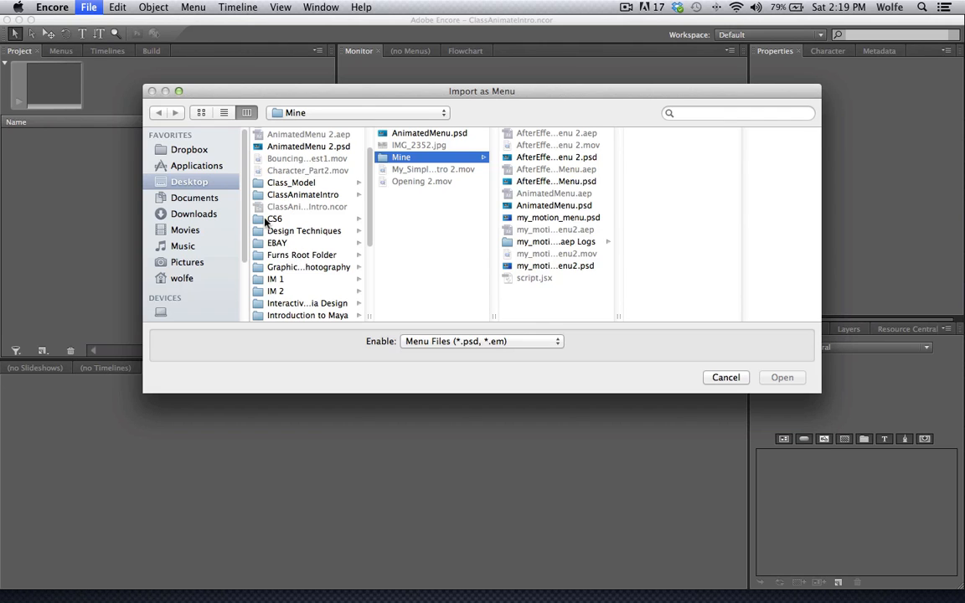
left_click(280, 194)
left_click(432, 145)
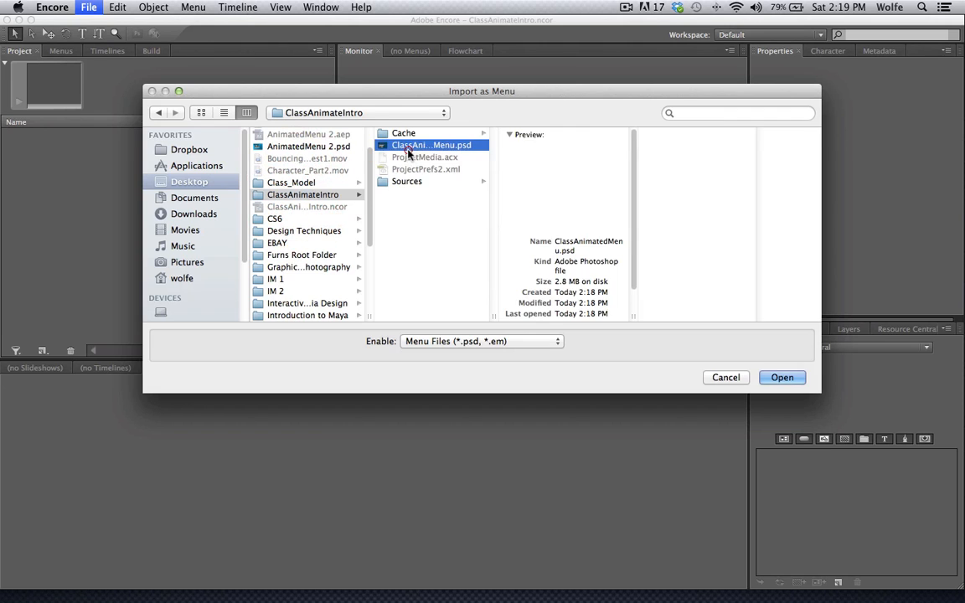
left_click(779, 377)
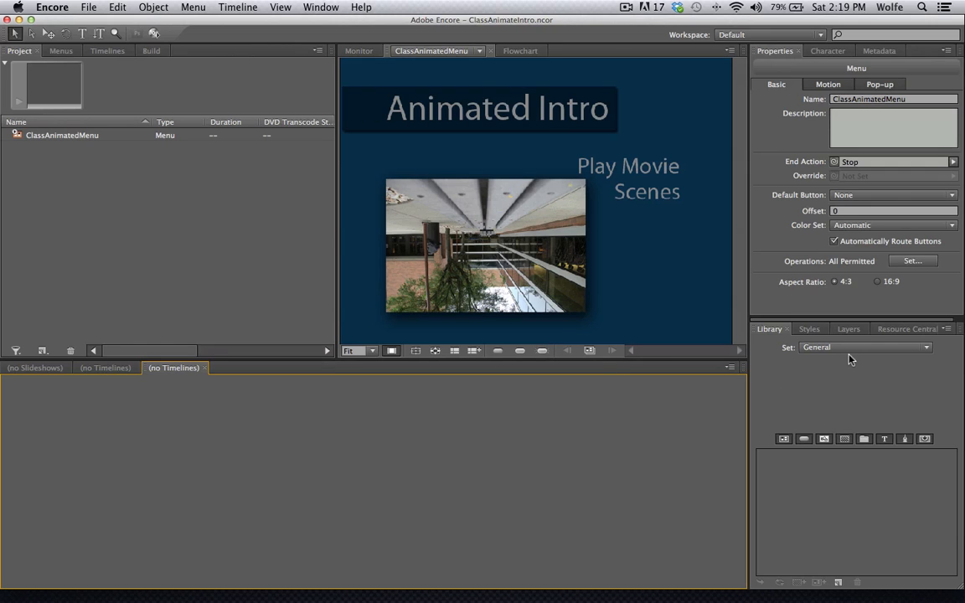
Step: Create an After Effects composition from ClassAnimatedMenu, saved as ClassAnimated_IN in the ClassAnimateIntro folder, discarding changes to AnimatedMenu 2.aep
left_click(193, 8)
left_click(113, 268)
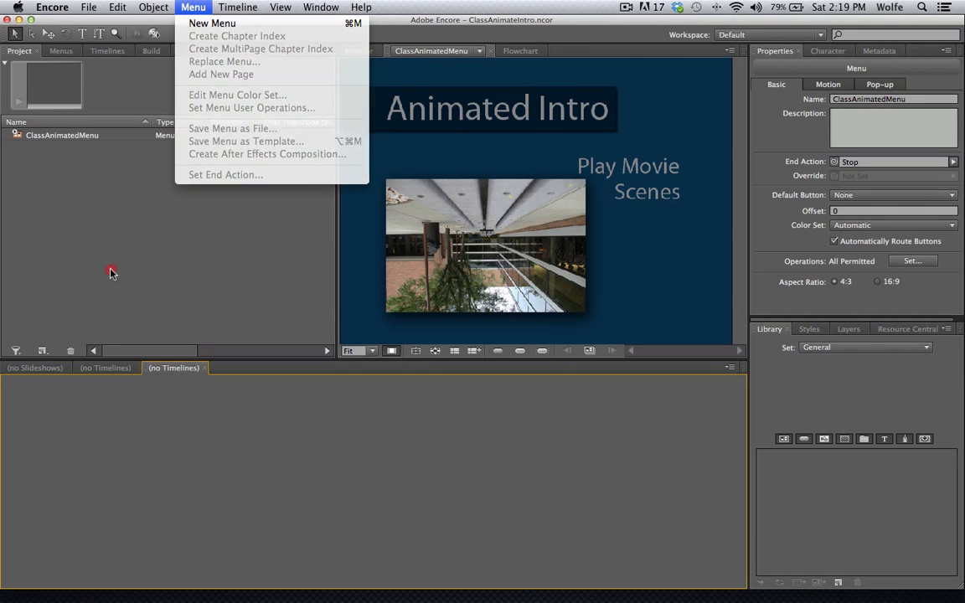
left_click(407, 146)
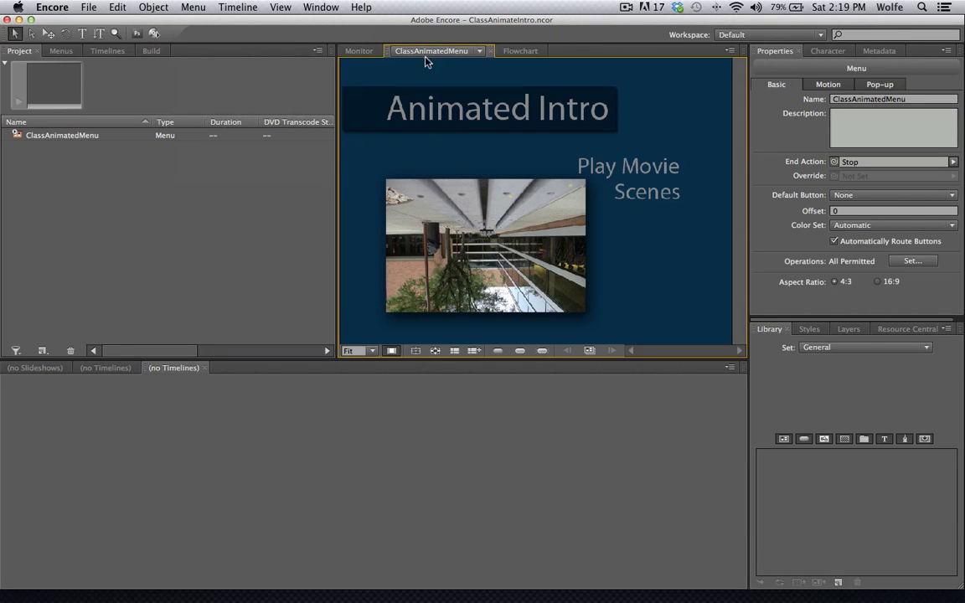
left_click(194, 7)
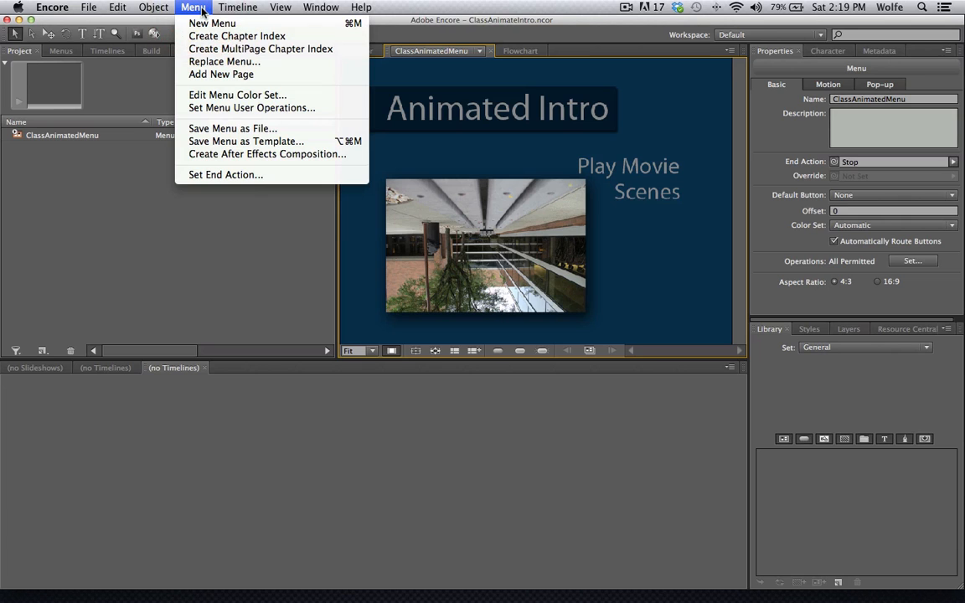
left_click(252, 154)
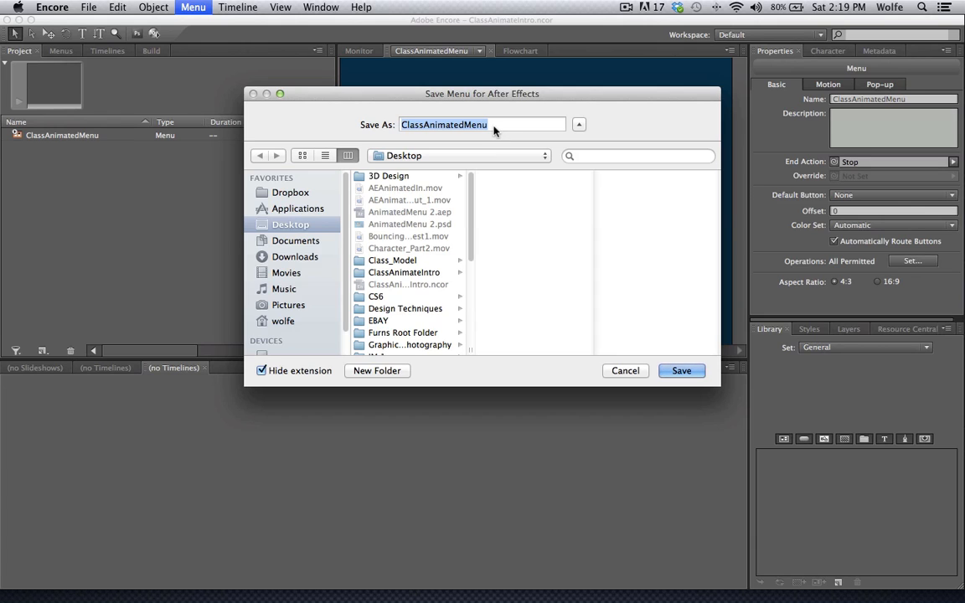
left_click(494, 129)
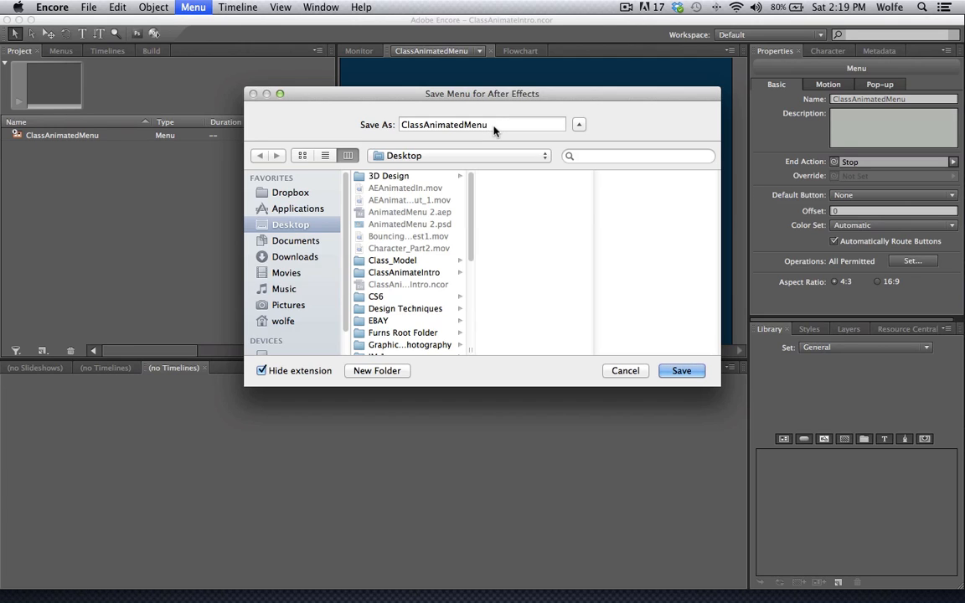
key("BackSpace")
key("BackSpace")
key("BackSpace")
key("BackSpace")
key("shift")
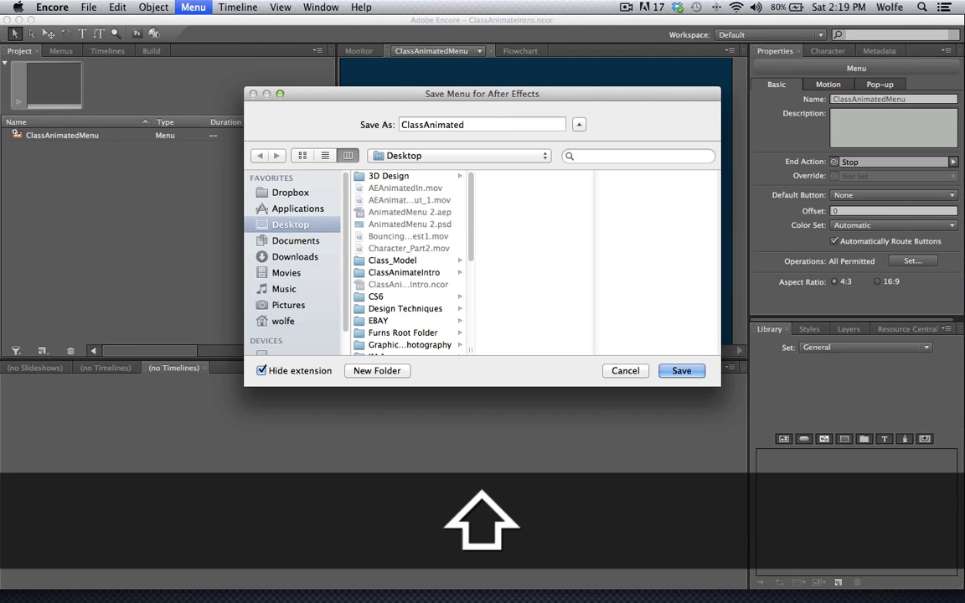
type("In")
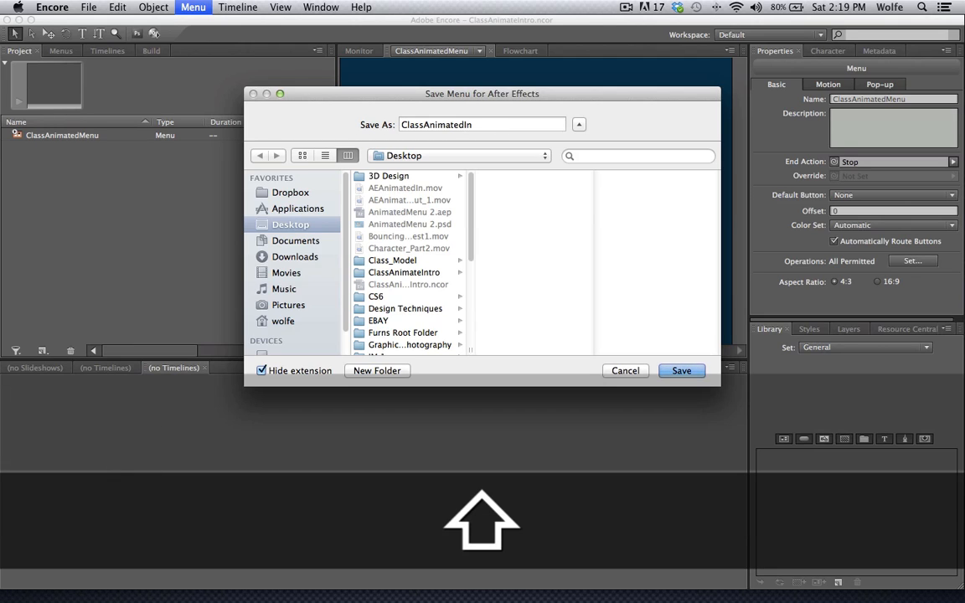
key("BackSpace")
key("BackSpace")
type("IN")
key("BackSpace")
key("BackSpace")
type("_IN")
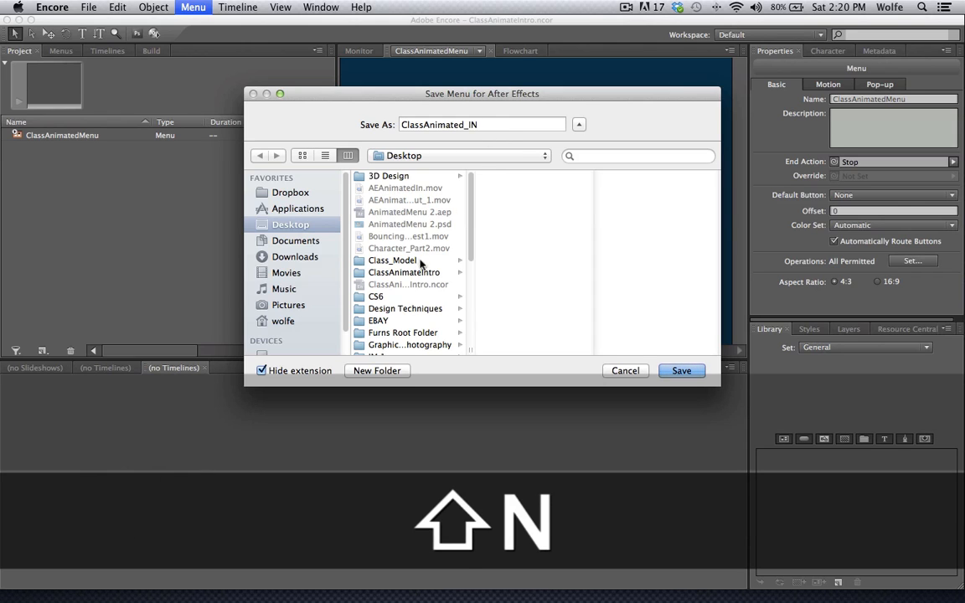
left_click(415, 274)
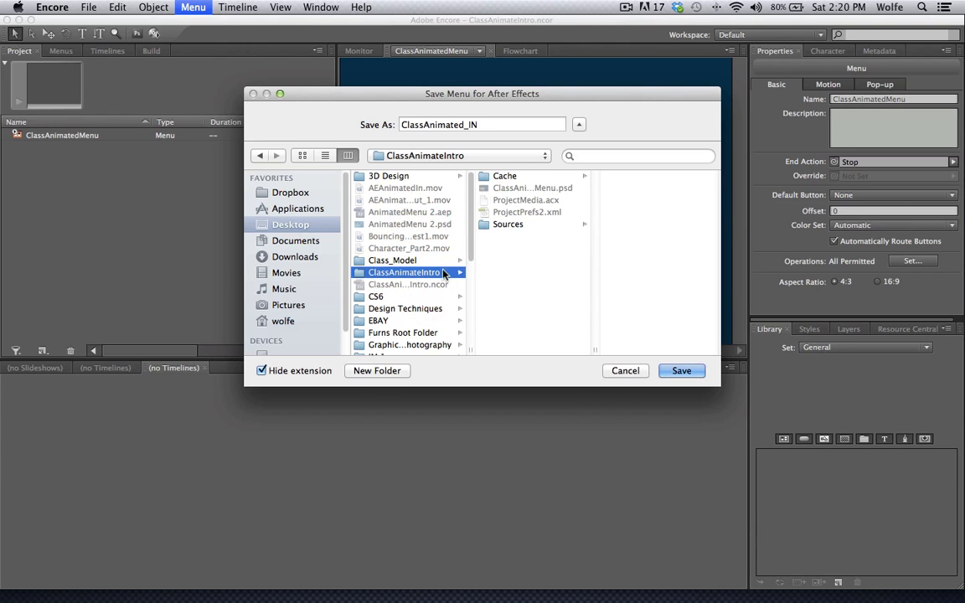
left_click(690, 371)
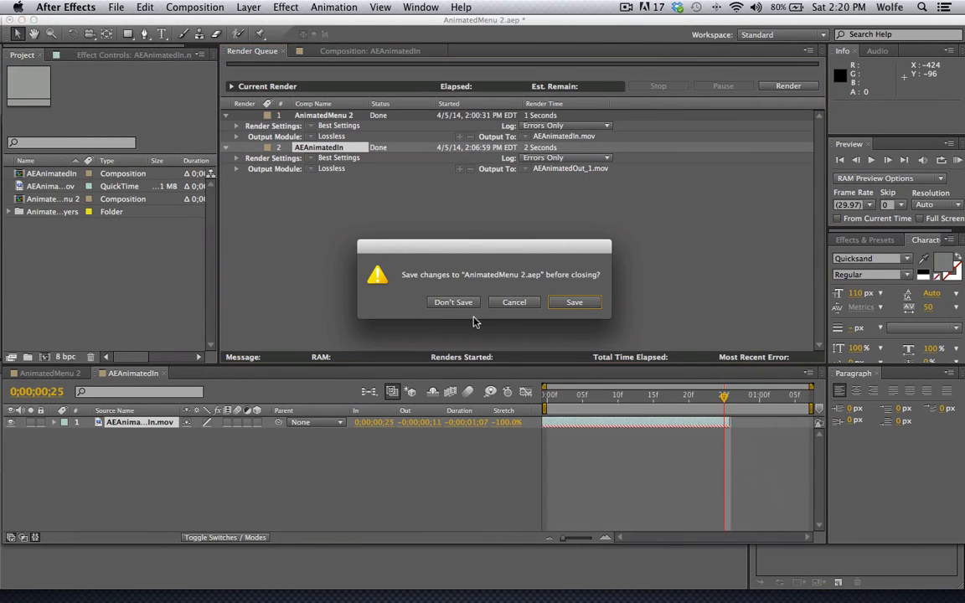
left_click(453, 302)
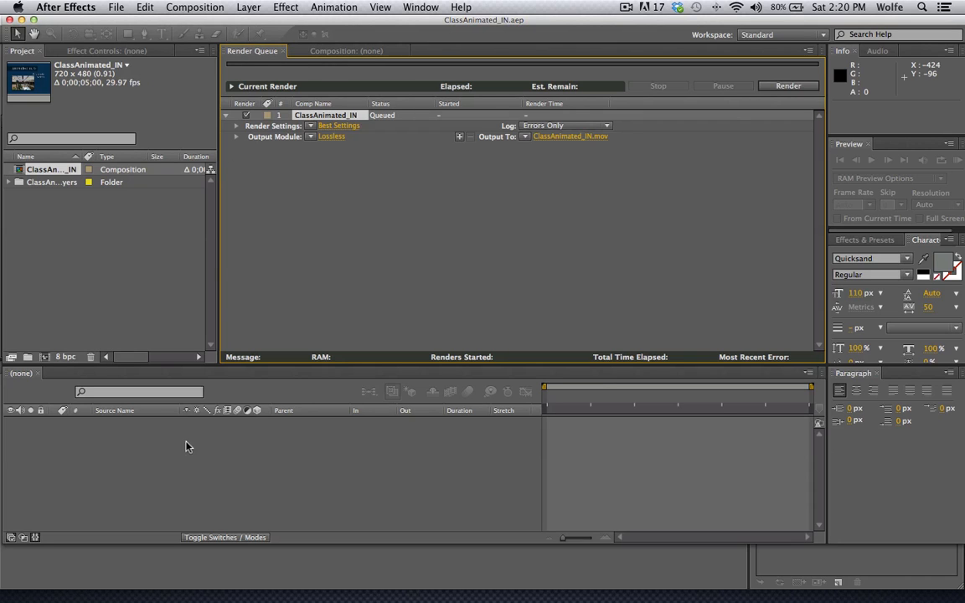
Step: Open the ClassAnimated_IN composition from the After Effects project
left_click(339, 50)
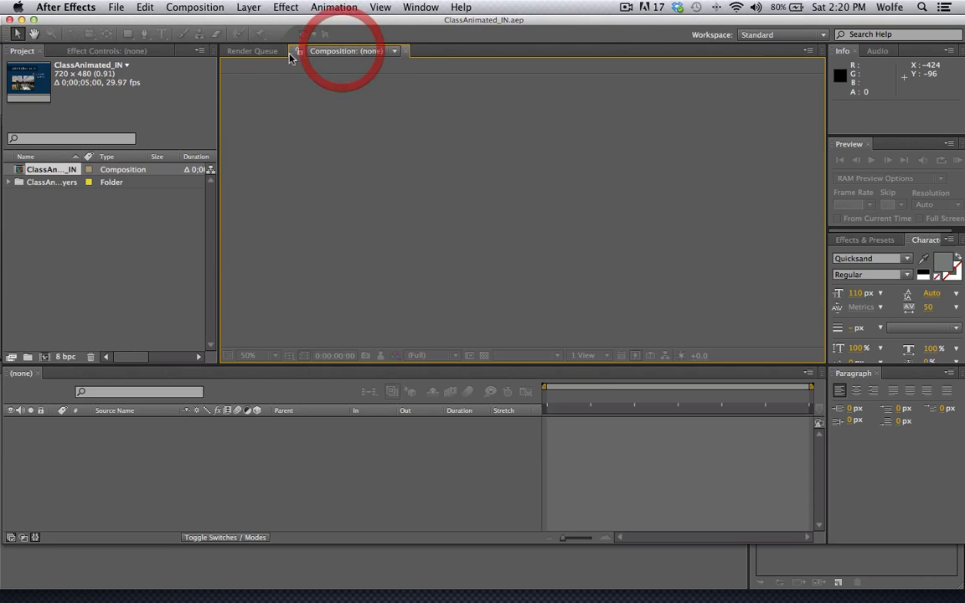
left_click(247, 48)
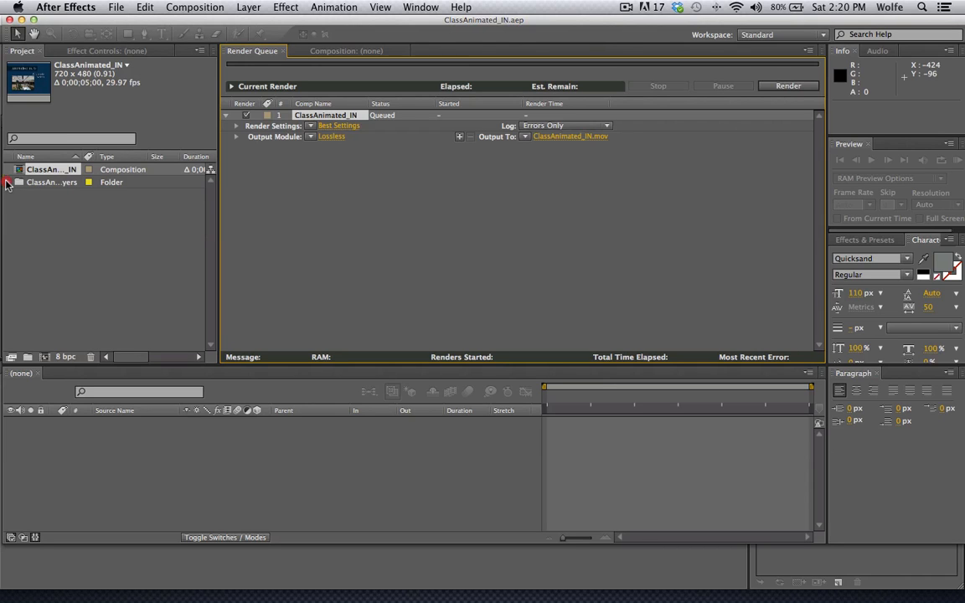
left_click(9, 182)
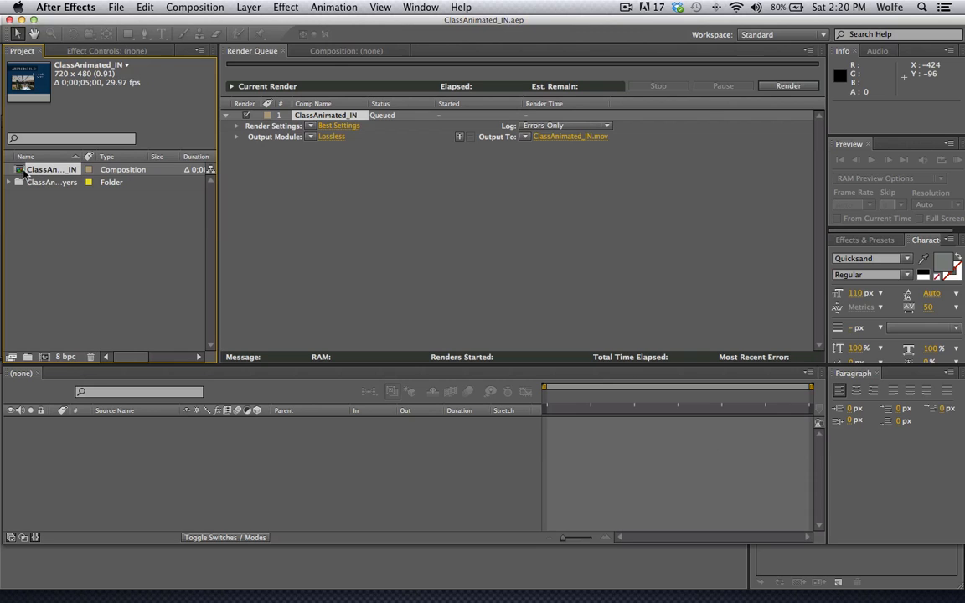
double_click(22, 170)
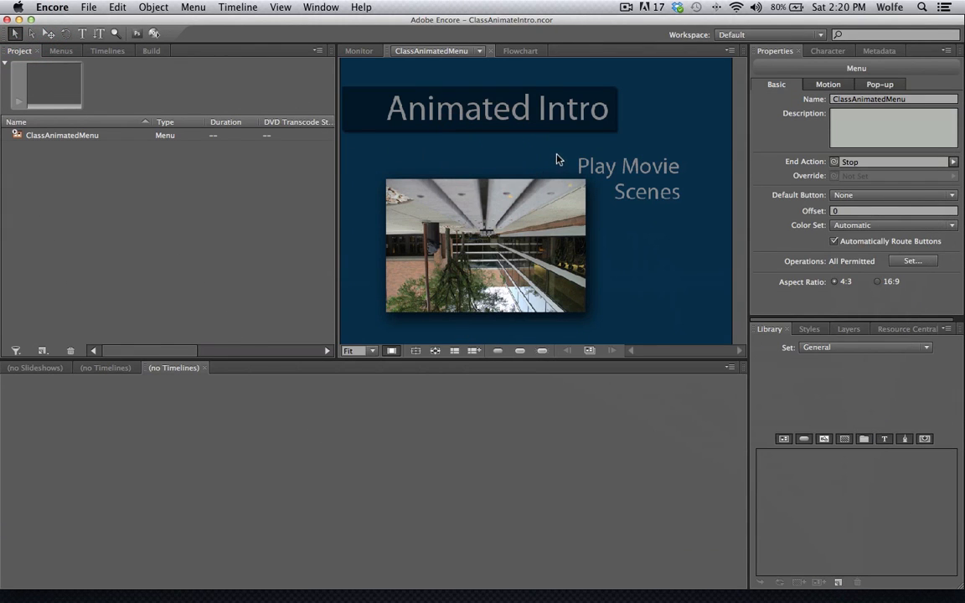
Step: Switch back to Encore and convert the Play Movie text in the menu to a button
right_click(605, 175)
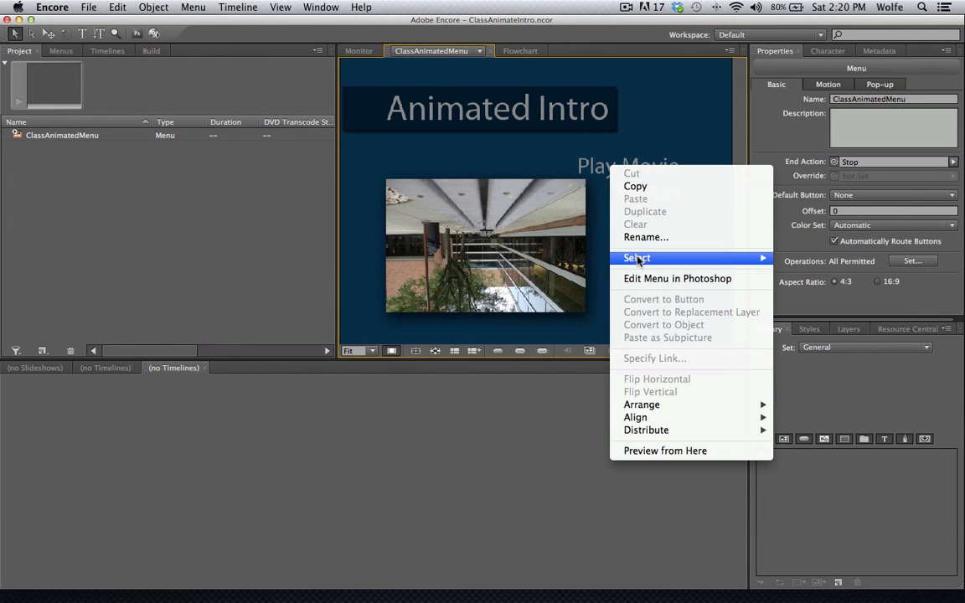
mouse_move(662, 258)
left_click(811, 258)
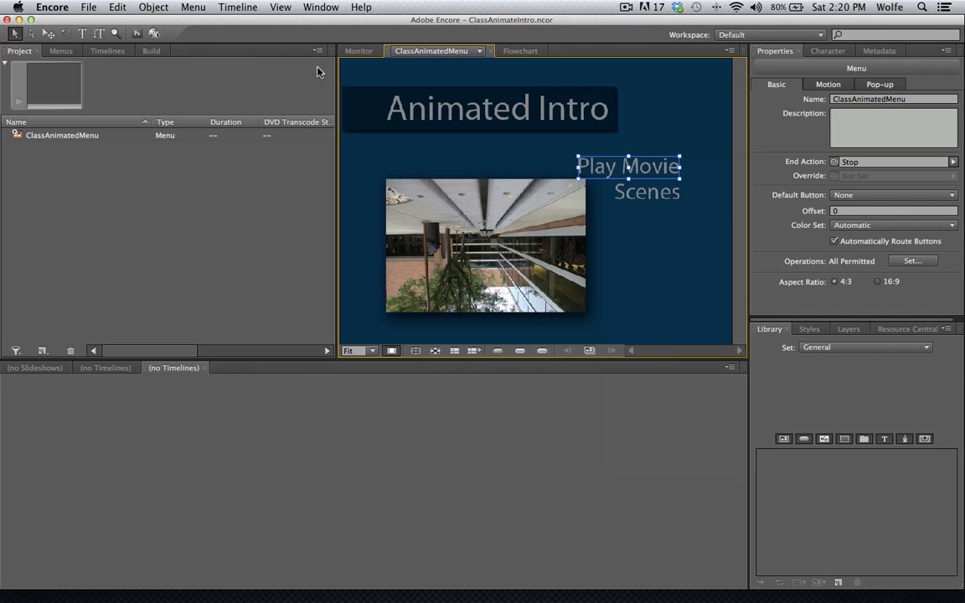
left_click(171, 15)
left_click(194, 24)
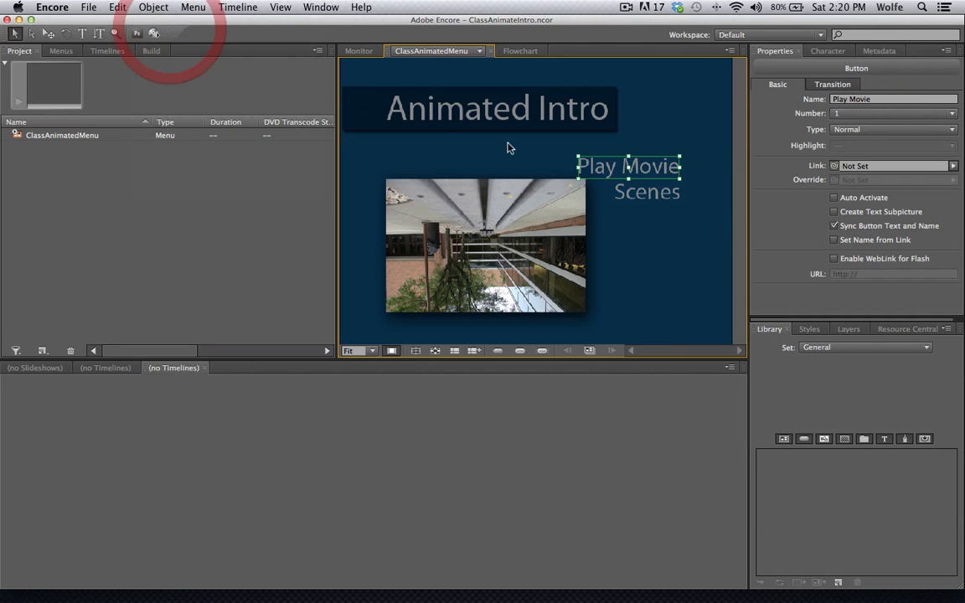
Step: Convert the Scenes text below Play Movie to a button
right_click(620, 190)
mouse_move(685, 276)
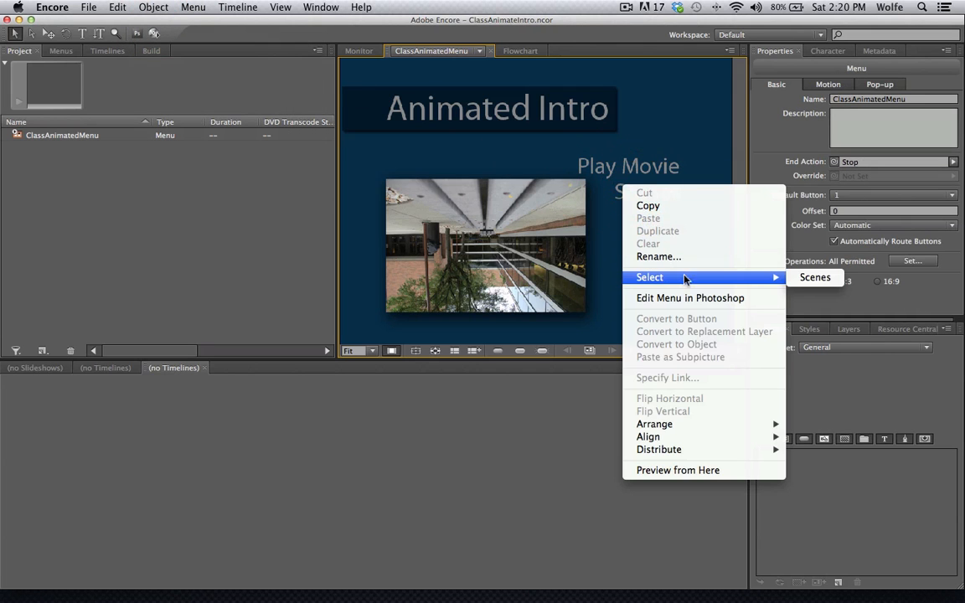
left_click(792, 276)
left_click(150, 8)
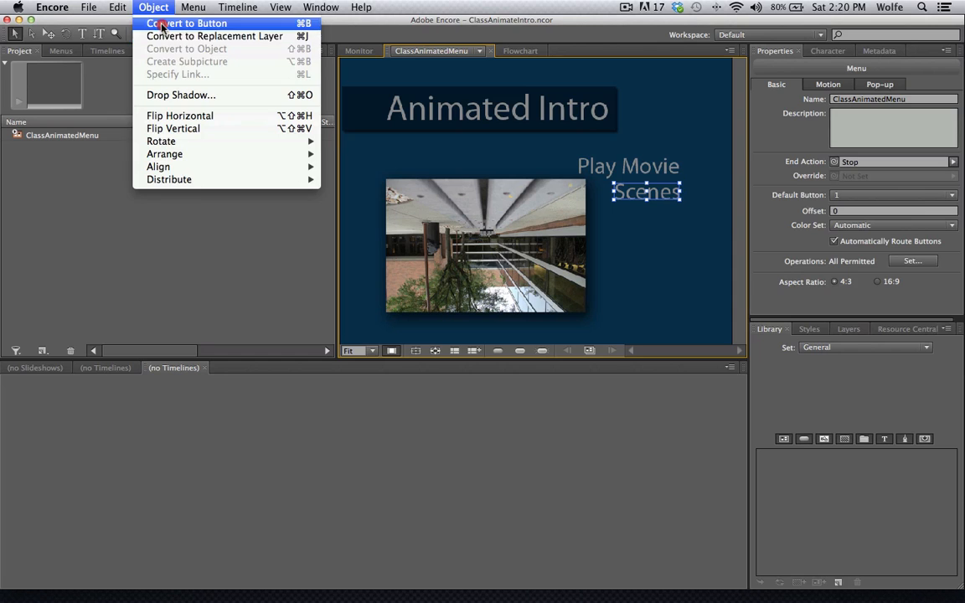
left_click(194, 23)
Step: Create an After Effects composition from the menu as ClassAnimated_IN in the ClassAnimateIntro folder, replacing the existing file
left_click(192, 7)
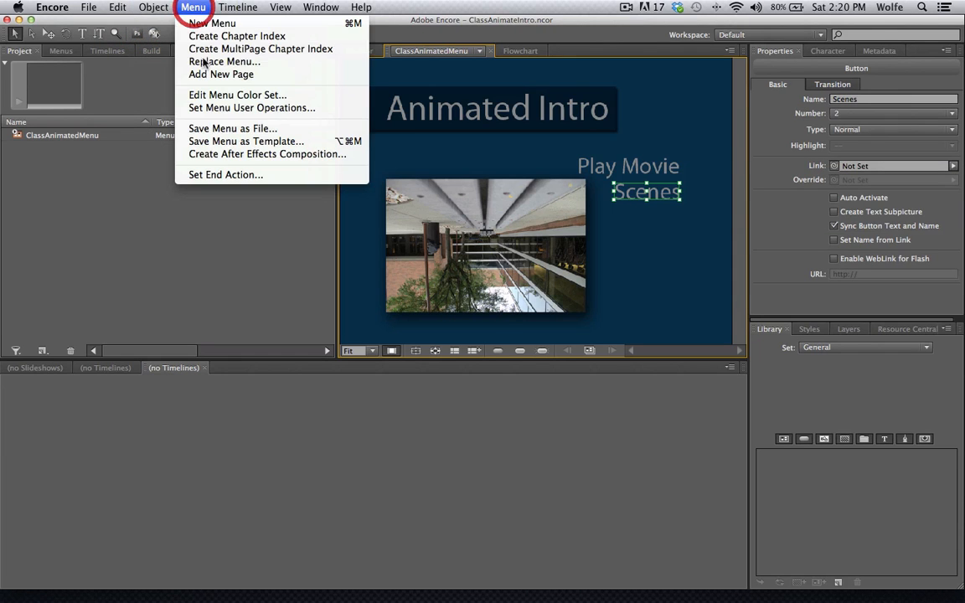
left_click(225, 155)
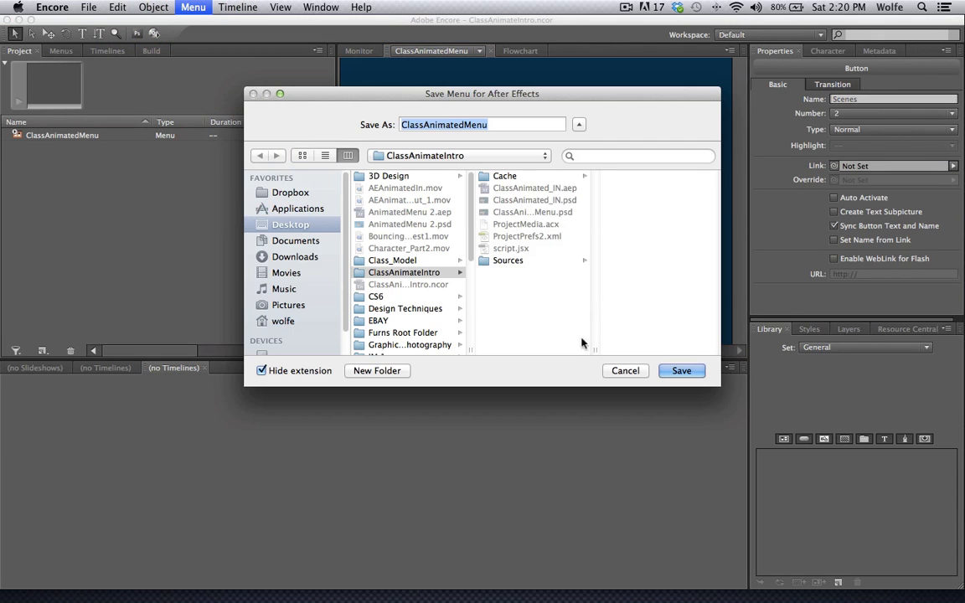
left_click(501, 128)
key("BackSpace")
key("BackSpace")
key("BackSpace")
key("BackSpace")
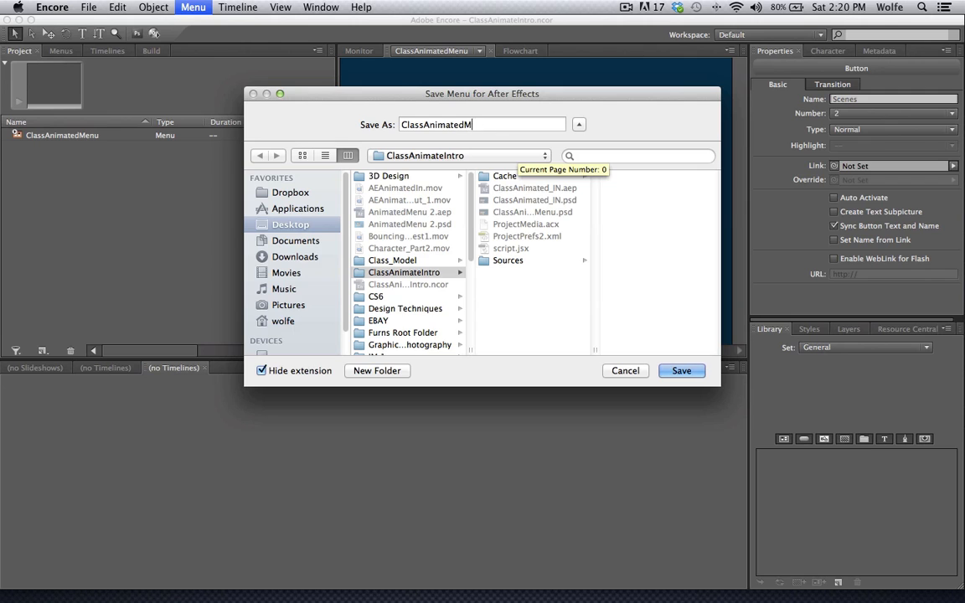
type("_IN")
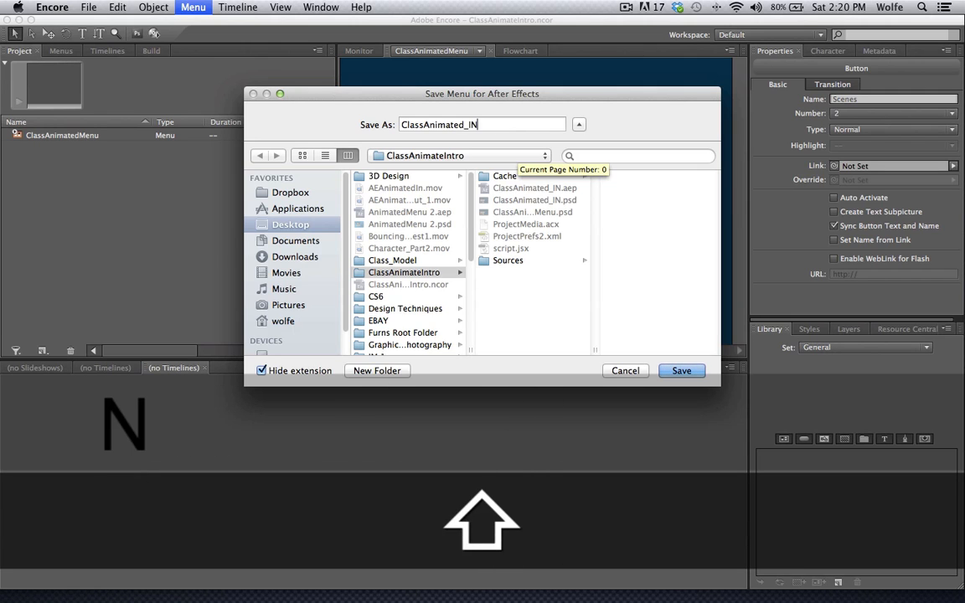
left_click(406, 271)
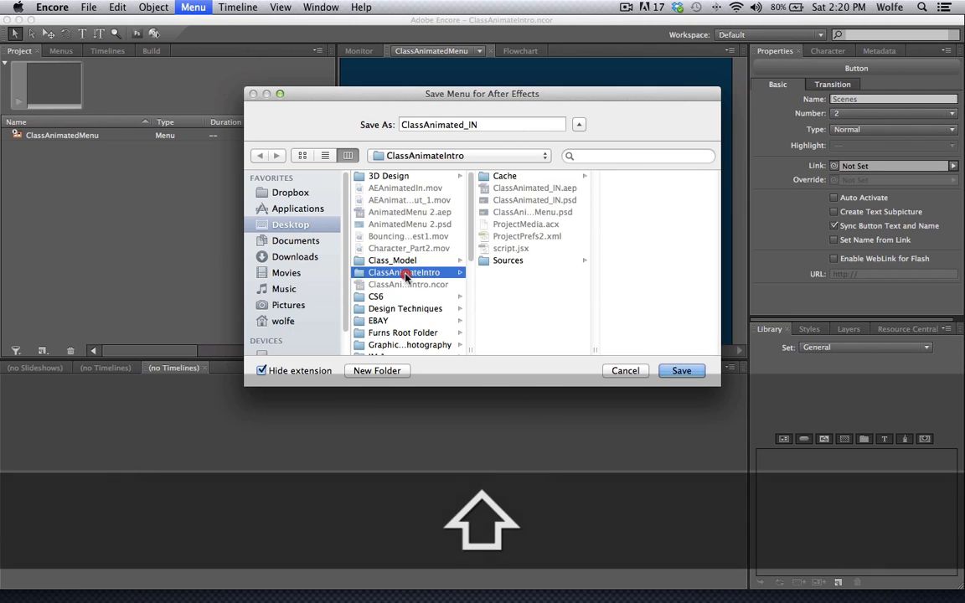
left_click(681, 371)
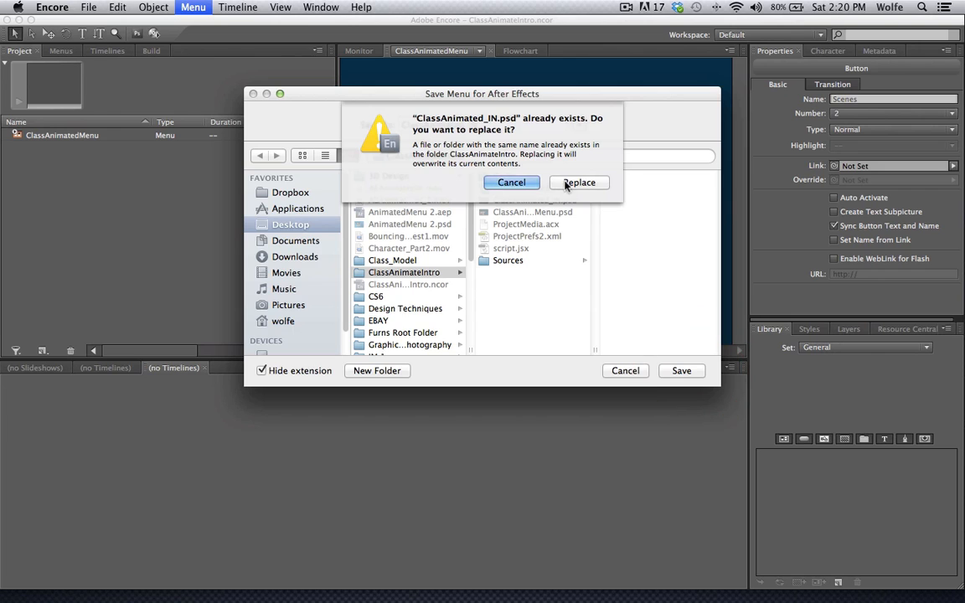
left_click(566, 186)
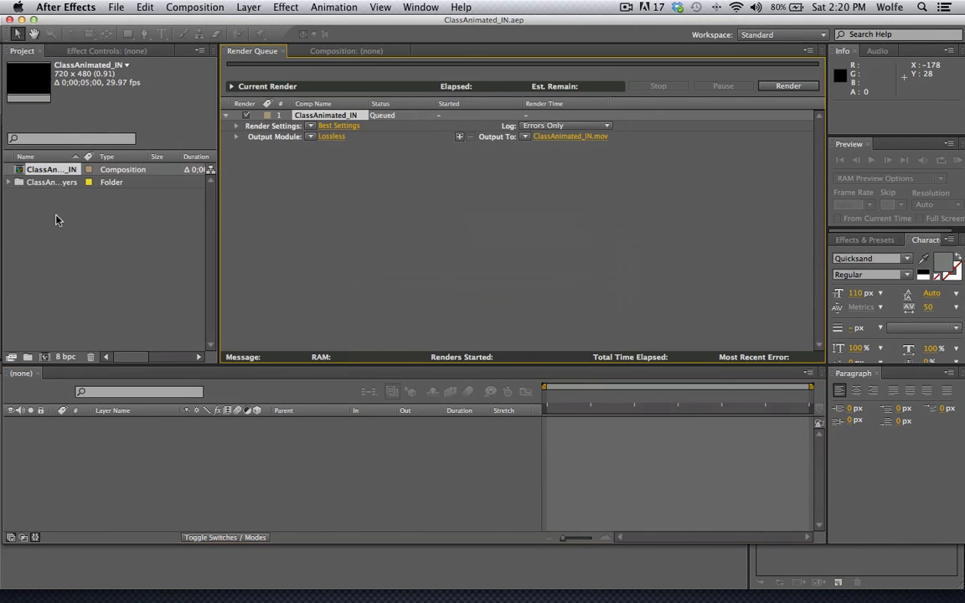
Step: Open the ClassAnimated_IN composition and accept its Composition Settings with a duration of 0;00;05;00
double_click(34, 169)
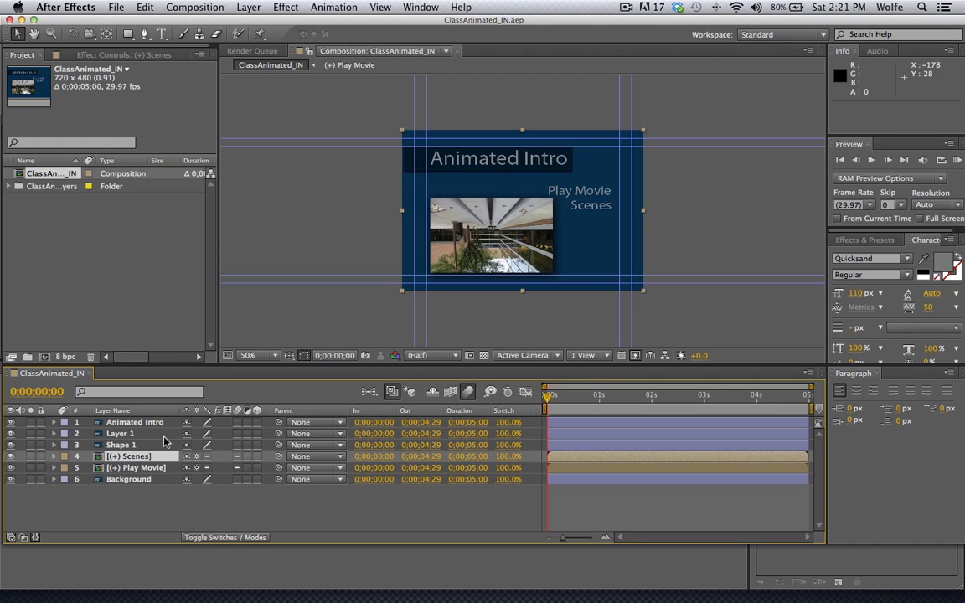
left_click(172, 6)
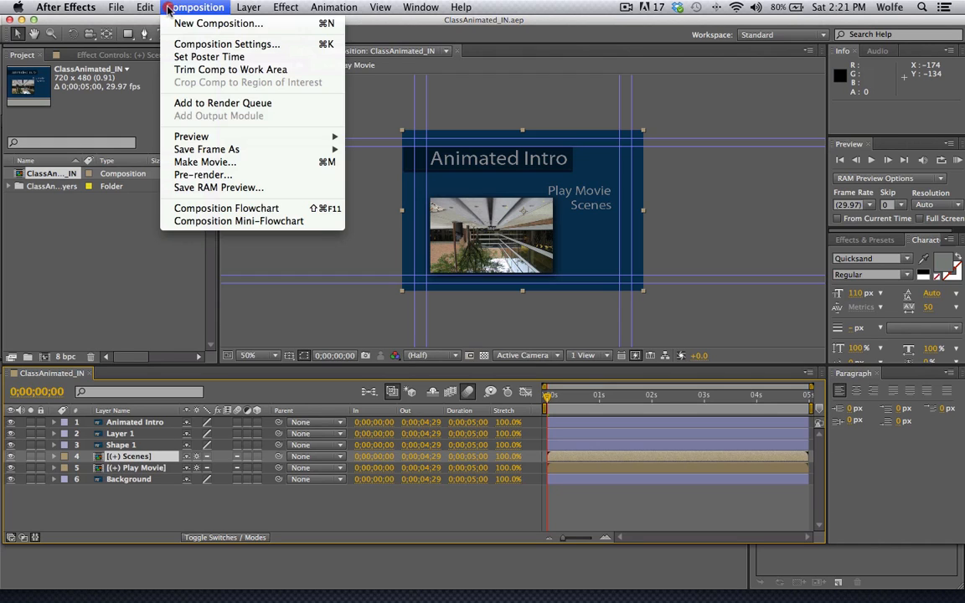
left_click(191, 43)
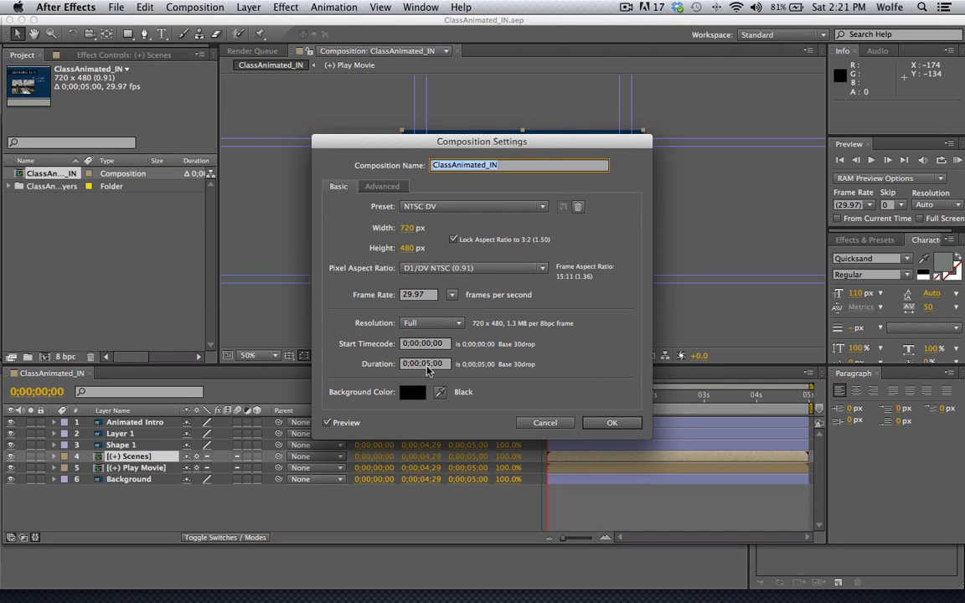
left_click(611, 424)
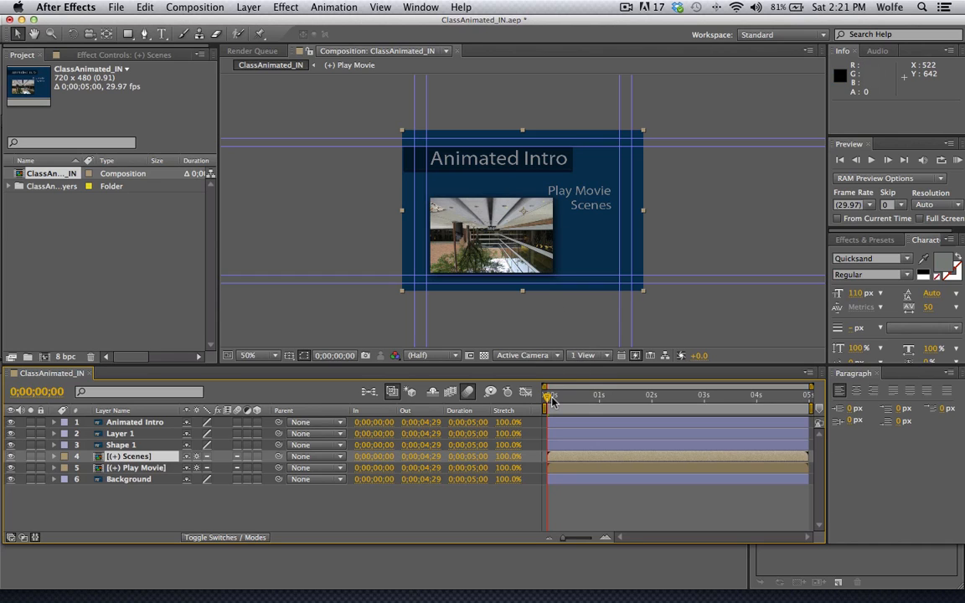
Step: Move the current time of the composition to 0;00;02;00
left_click_drag(550, 398, 656, 394)
left_click(333, 355)
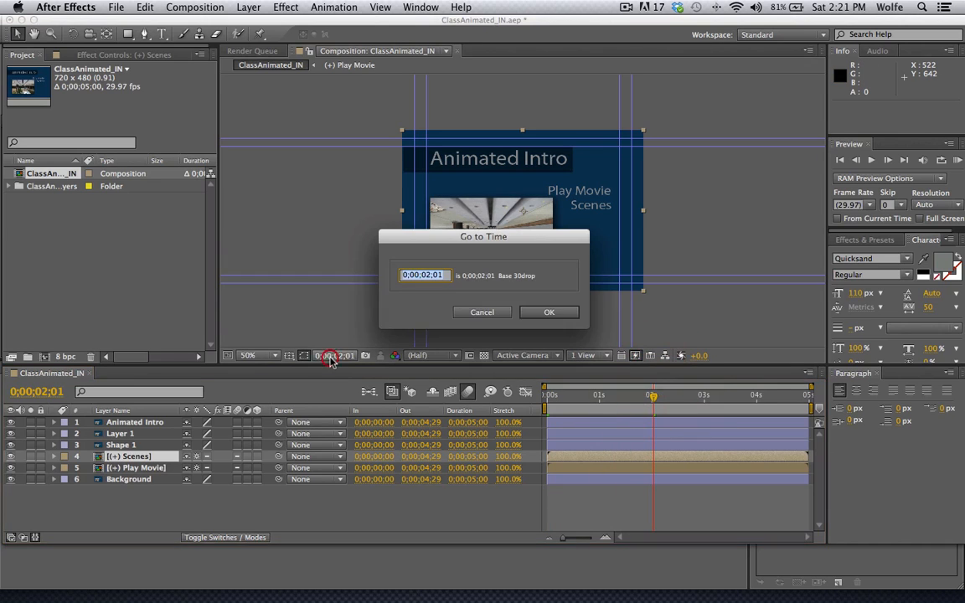
type("200")
key("Return")
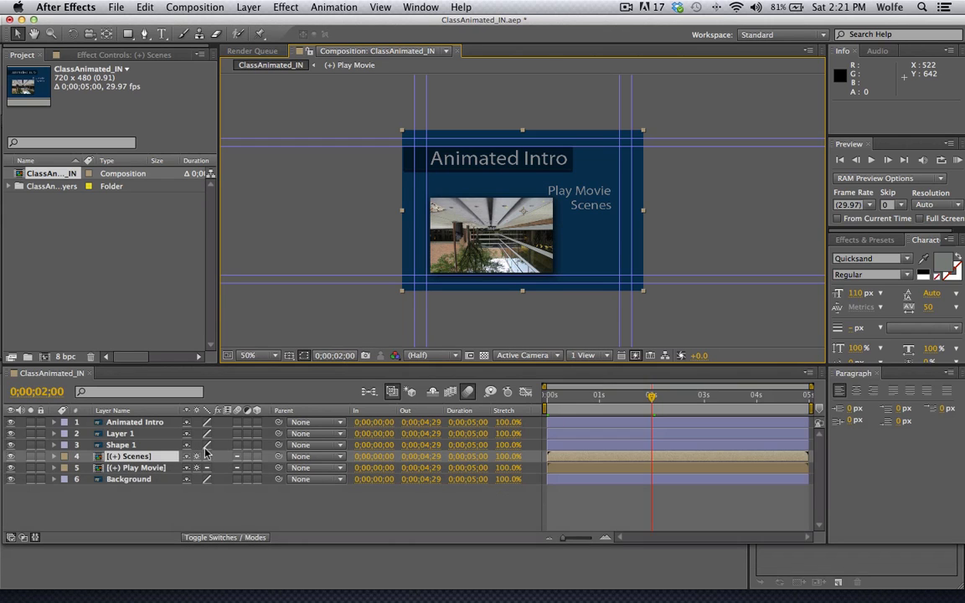
Step: Add Position keyframes at 0;00;02;00 to all layers above Background, from Animated Intro through Play Movie
left_click(162, 422)
left_click(134, 468, "shift")
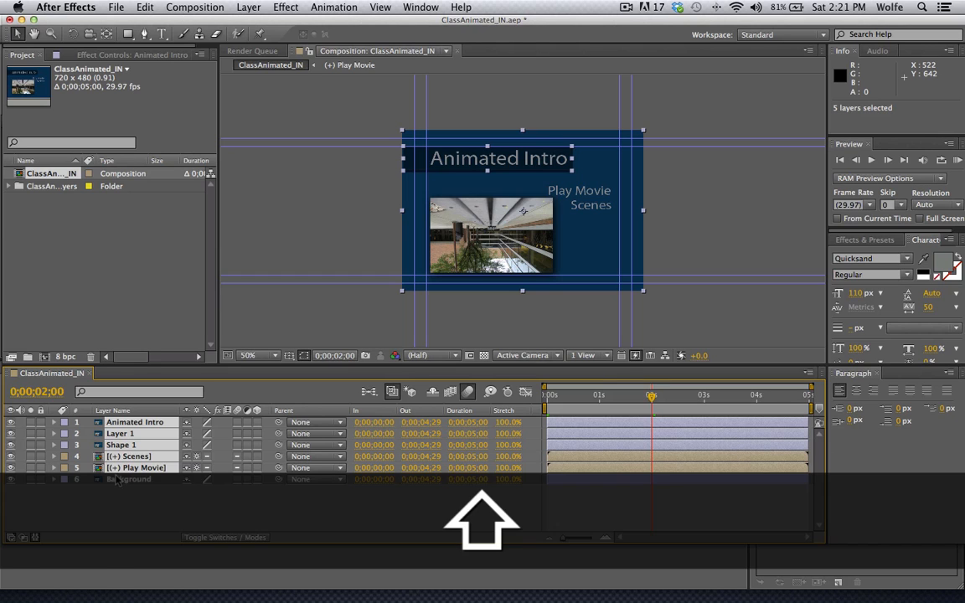
key("p")
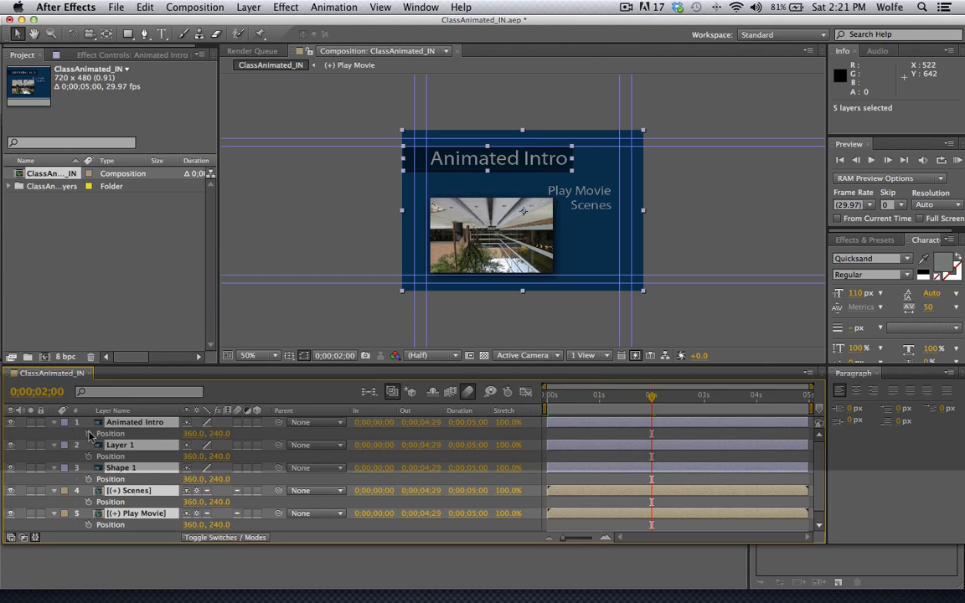
key("alt+shift+p")
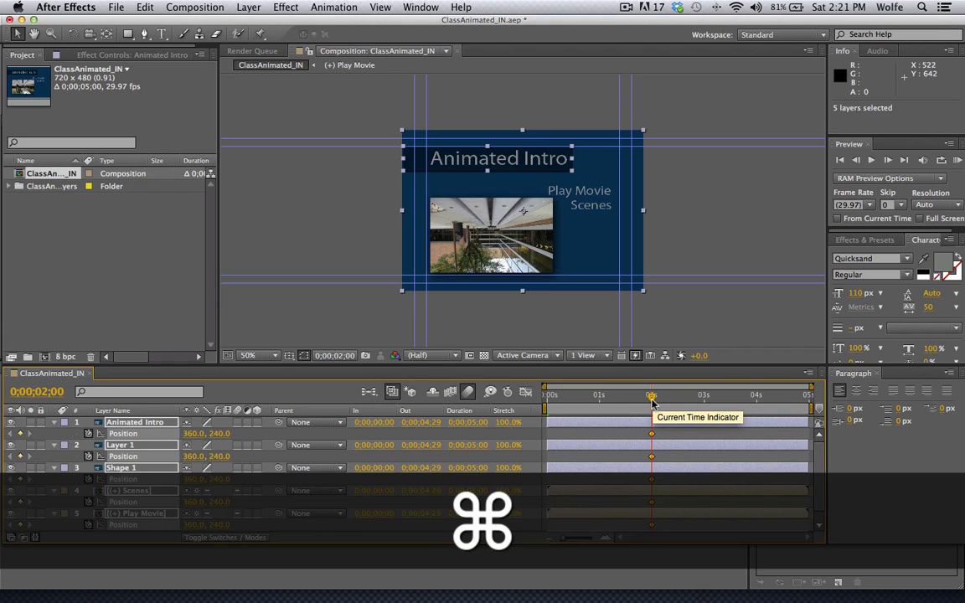
Step: At 0;00;00;00, set the horizontal Position of the Scenes and Play Movie layers to 750
key("super+alt+Left")
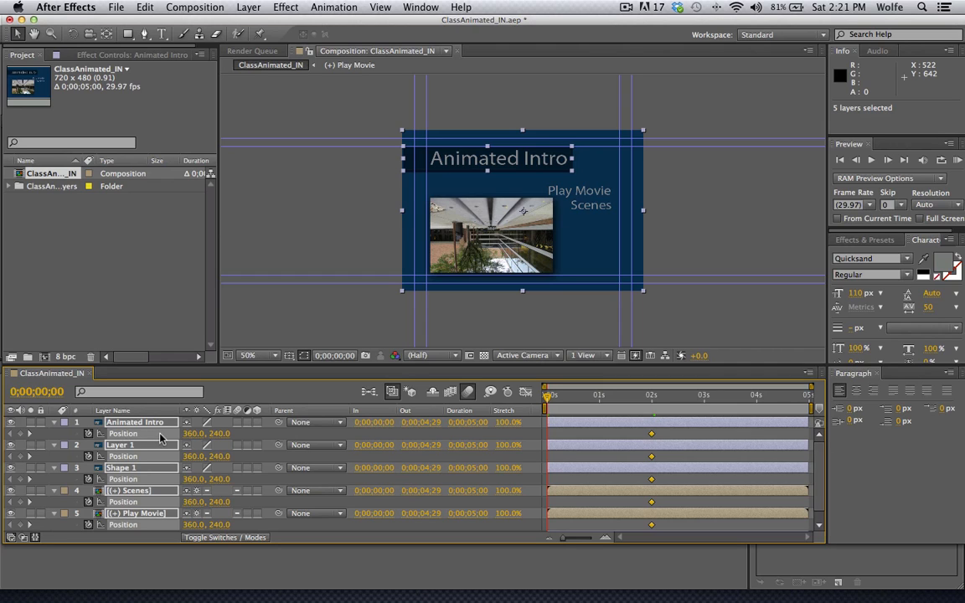
left_click(224, 496)
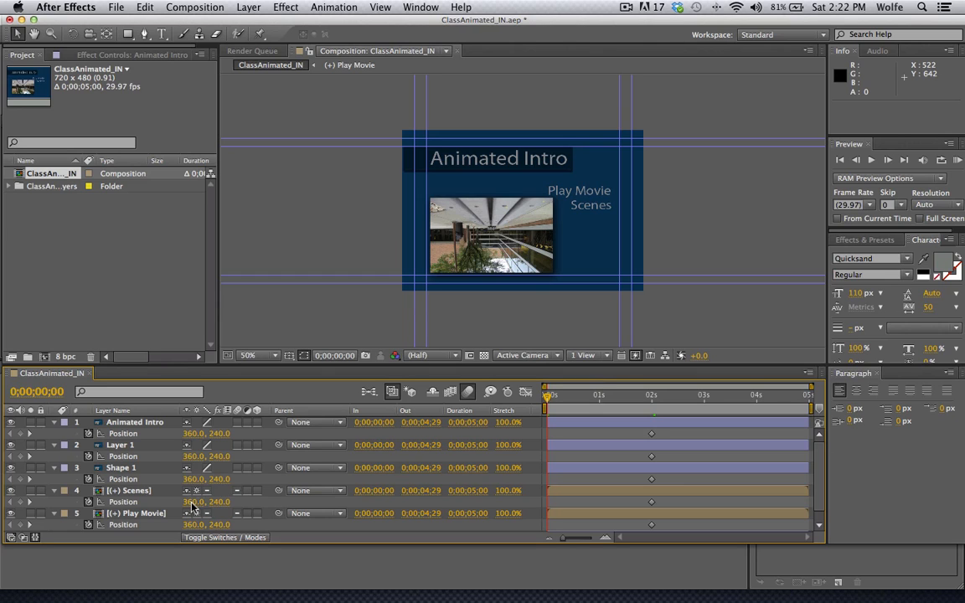
left_click_drag(191, 506, 215, 525)
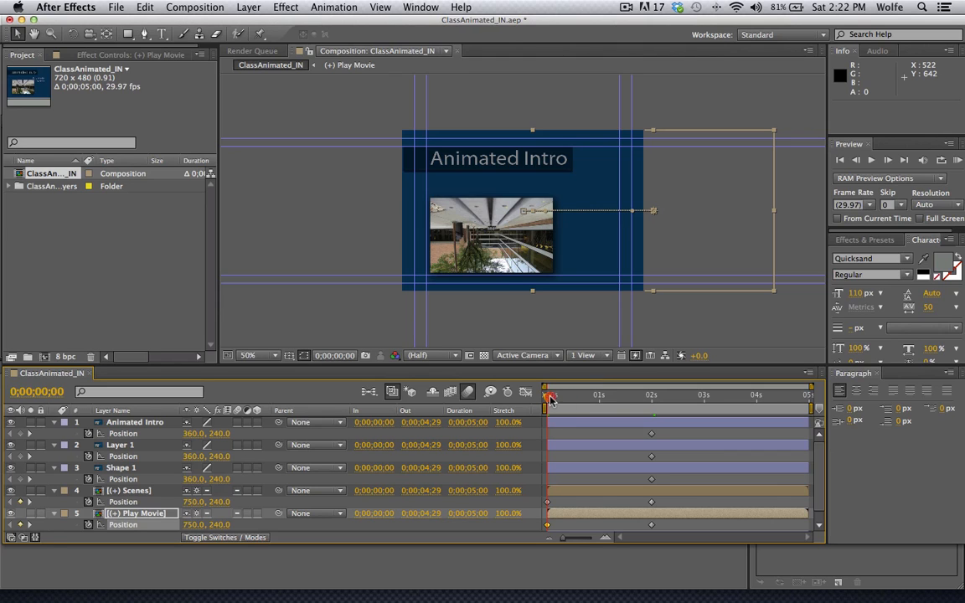
mouse_move(550, 398)
left_mouse_down()
mouse_move(620, 398)
mouse_move(545, 400)
left_mouse_up()
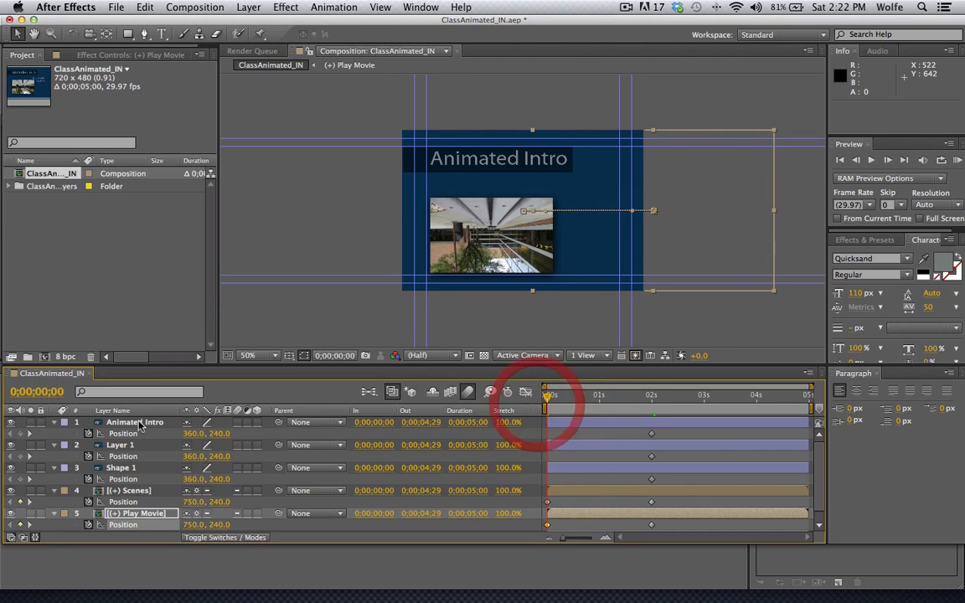
Step: Set Layer 1's vertical Position to -270 at 0;00;00;00 so it starts above the frame
left_click(189, 459, "shift")
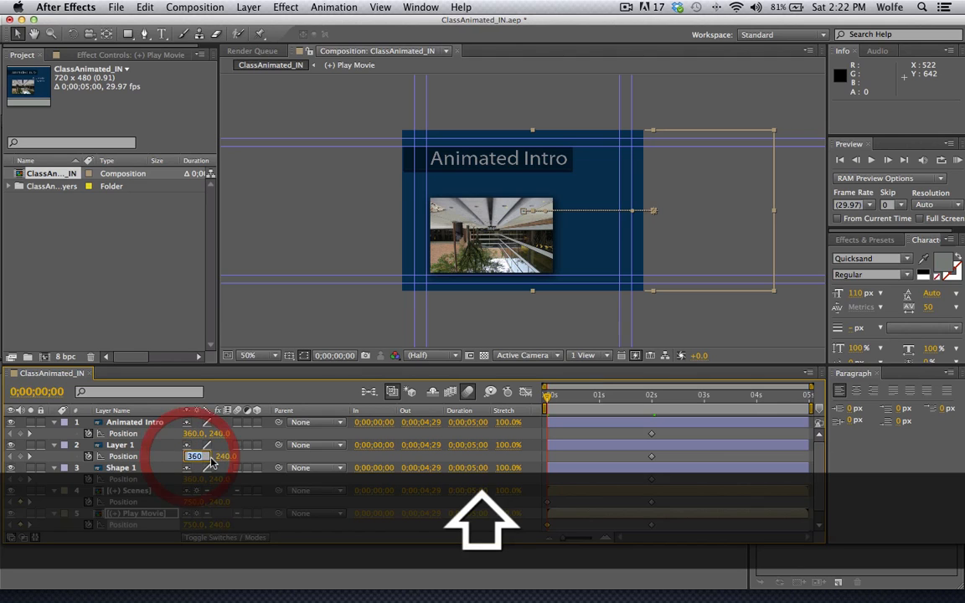
left_click(220, 460, "shift")
left_click_drag(220, 460, 186, 465)
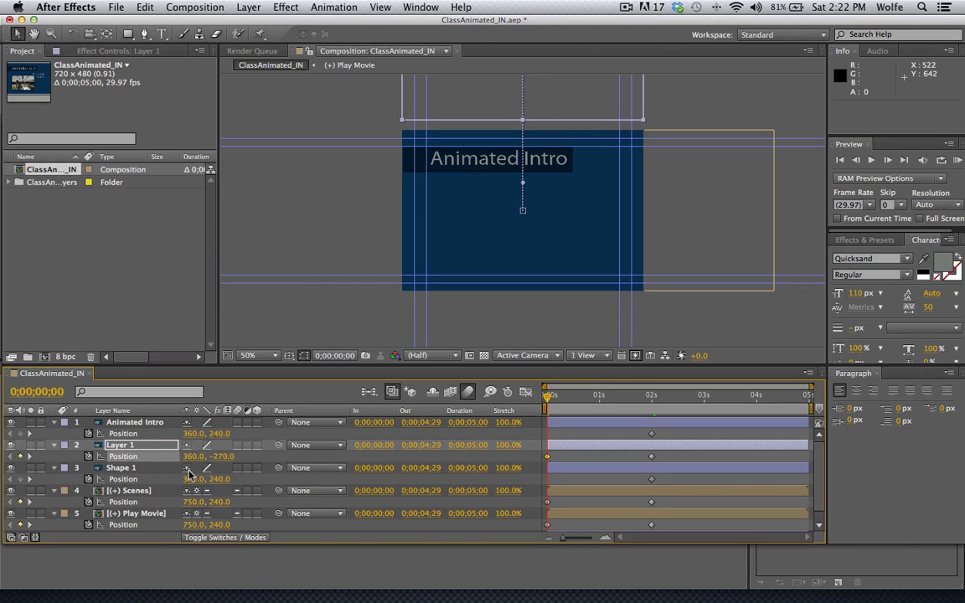
Step: Set the horizontal Position of the Shape 1 and Animated Intro layers to -200 at 0;00;00;00
left_click(188, 480)
left_click(152, 468)
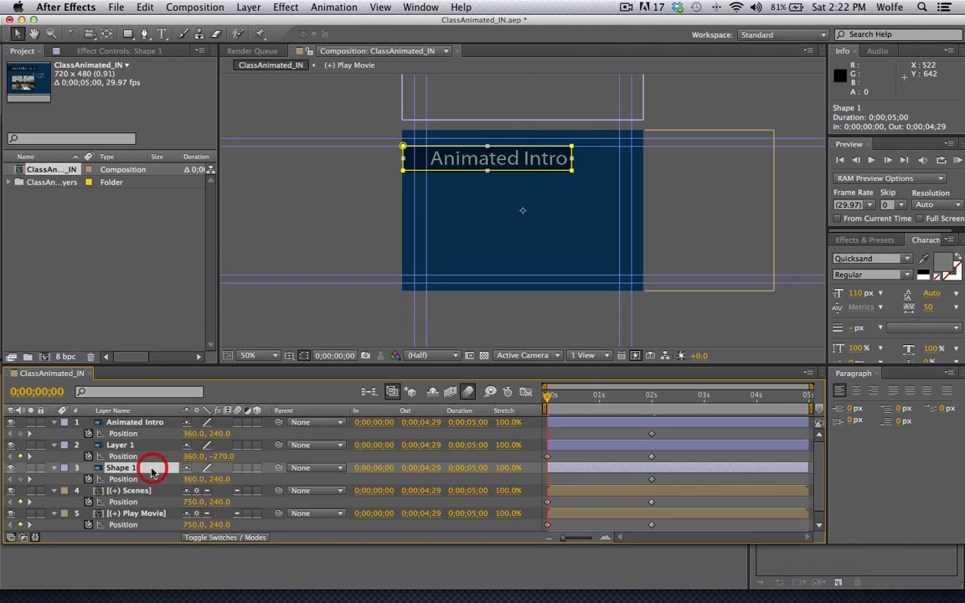
left_click_drag(189, 482, 152, 482)
left_click(156, 426)
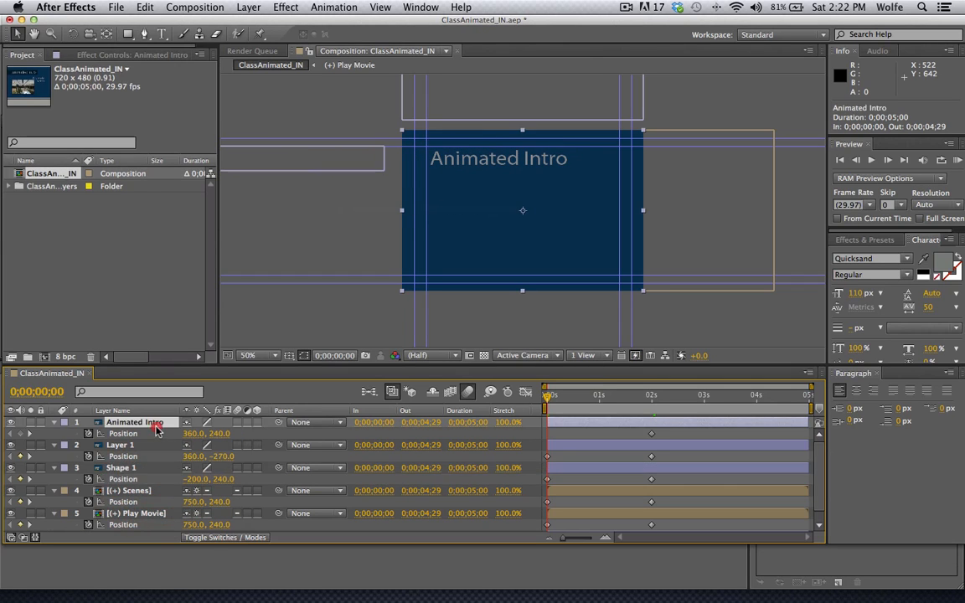
left_click(177, 435, "shift")
left_click_drag(193, 439, 155, 441)
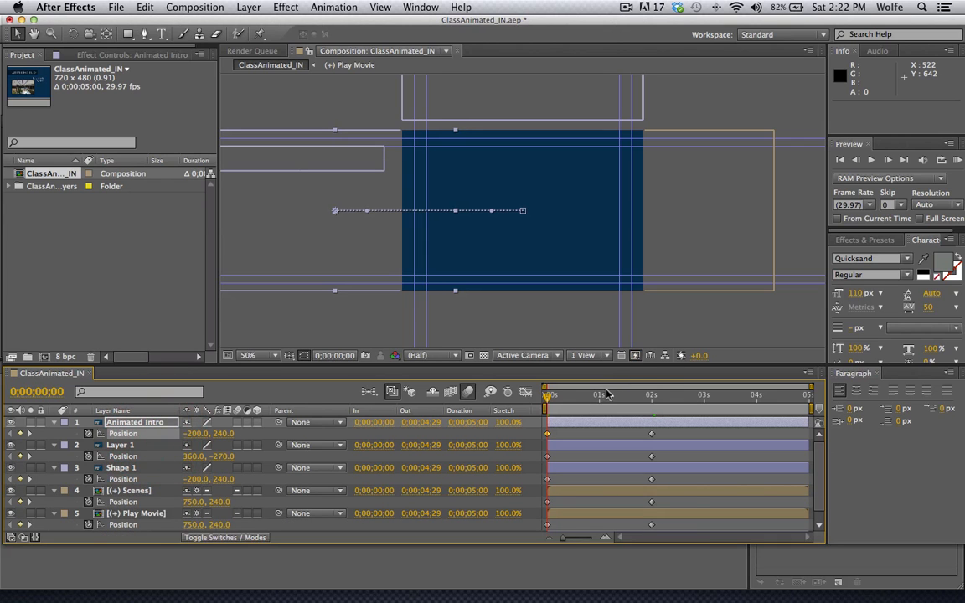
Step: Set Layer 1's vertical Position to 600 at 0;00;00;00 and run a RAM preview of the animation
left_click_drag(555, 402, 654, 397)
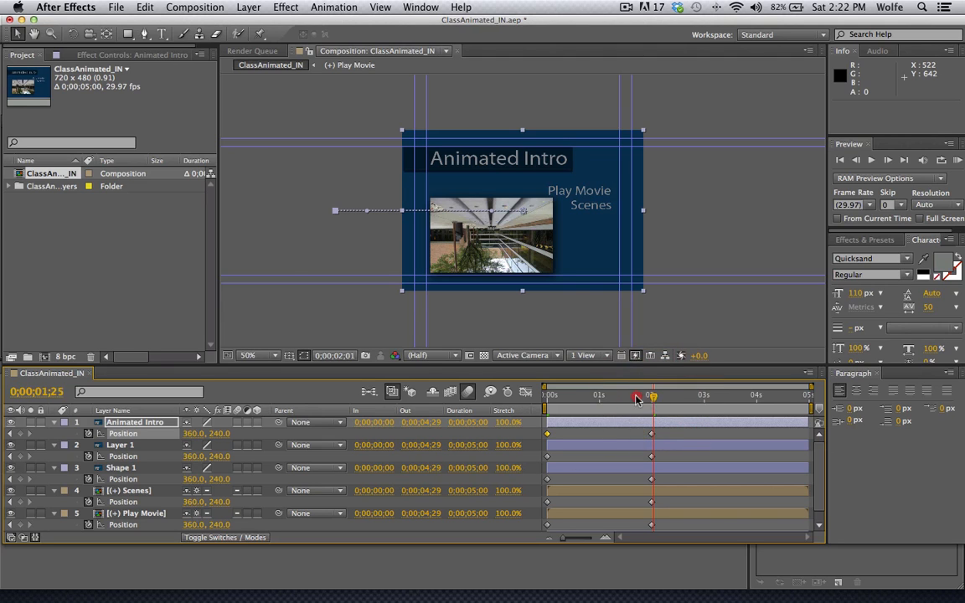
left_click(542, 397)
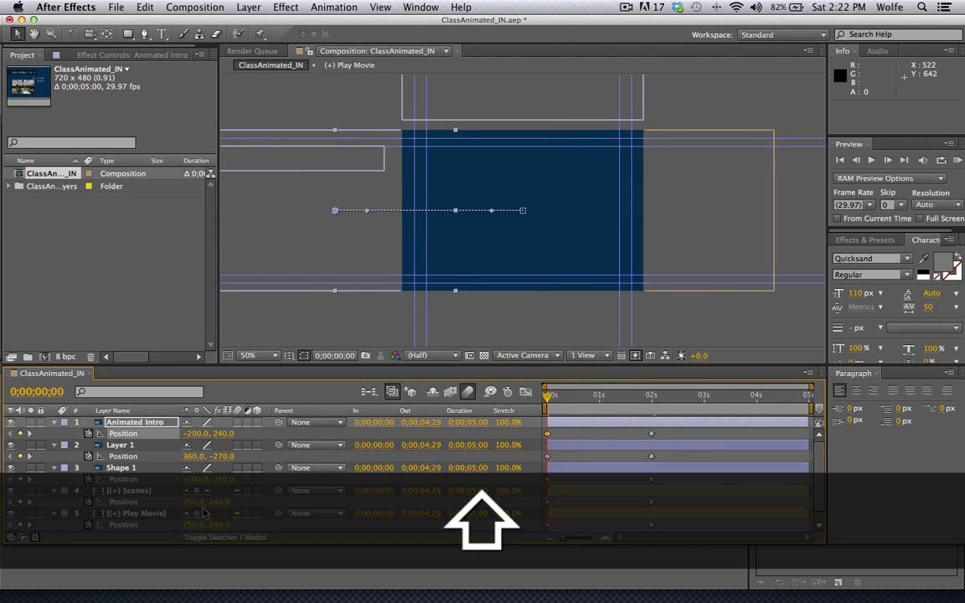
left_click_drag(220, 460, 277, 460)
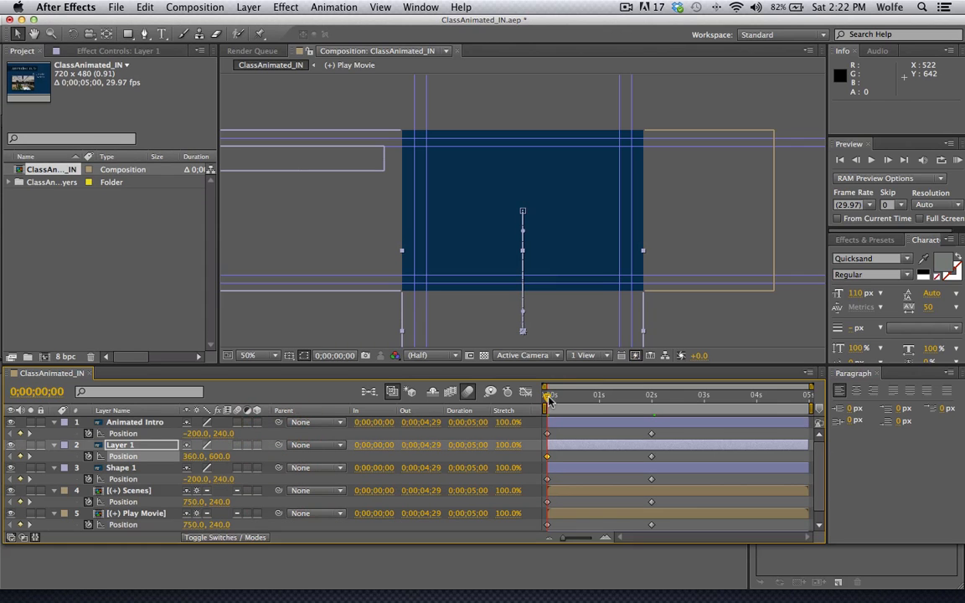
left_click_drag(547, 398, 652, 399)
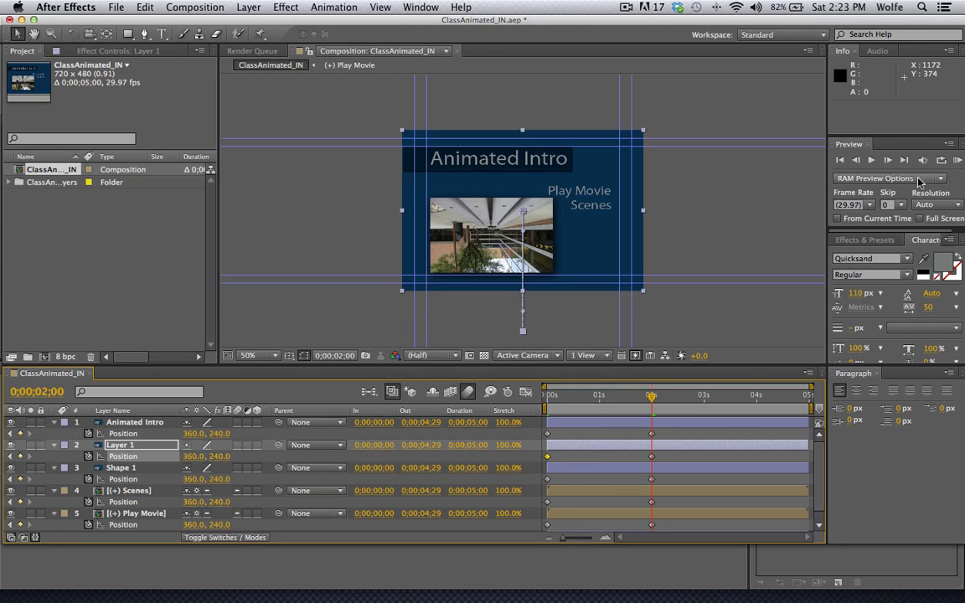
left_click(958, 159)
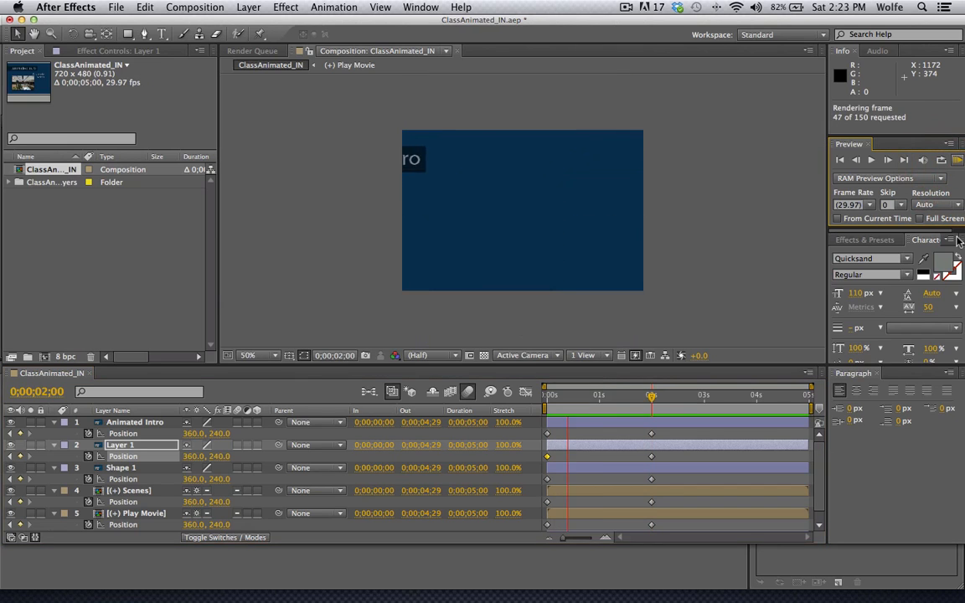
left_click(957, 159)
Step: Move the ending Position keyframes of all five animated layers to 0;00;00;29 and preview the faster animation
left_click_drag(639, 437, 661, 539)
left_click_drag(655, 436, 599, 434)
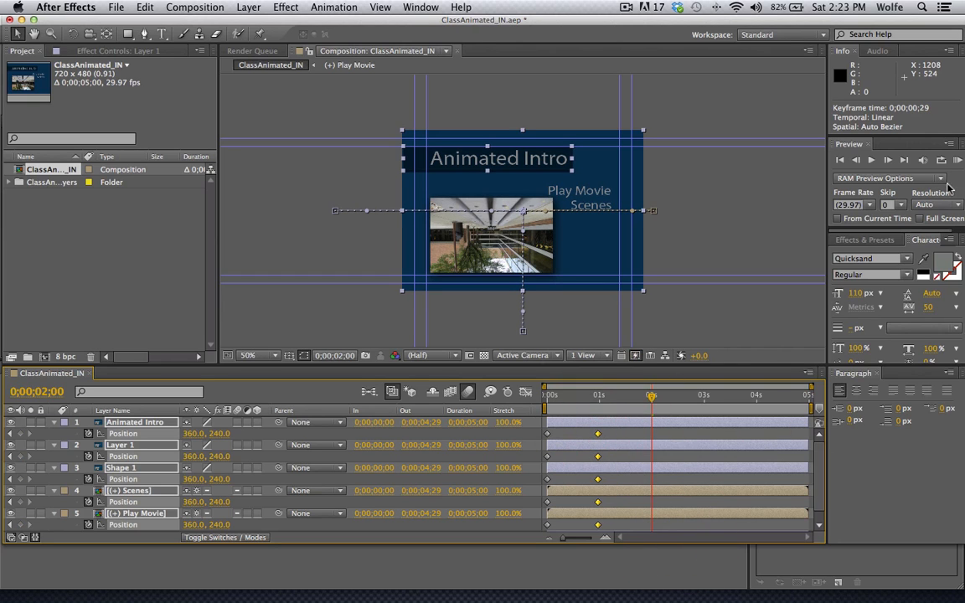
left_click(958, 160)
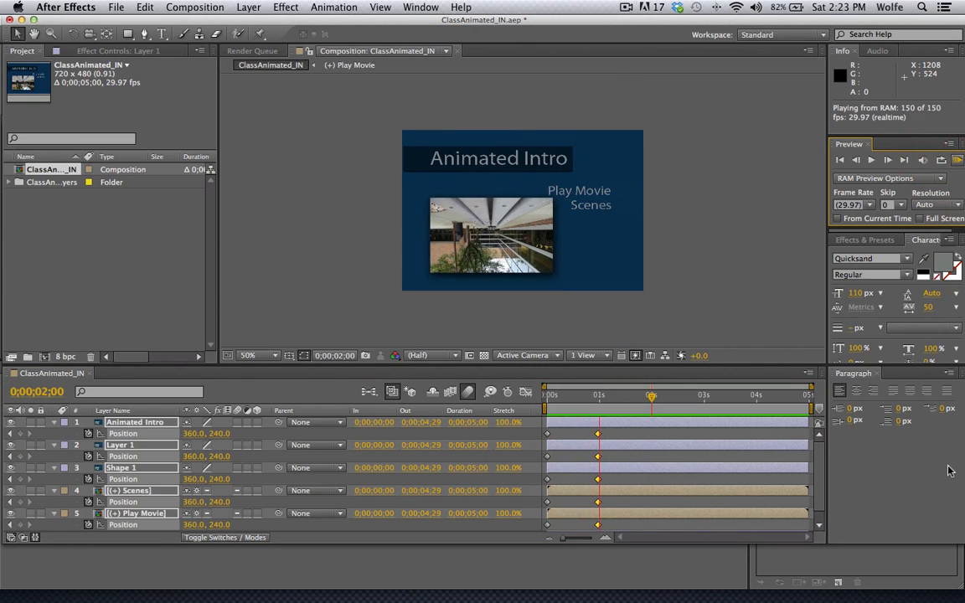
left_click(958, 159)
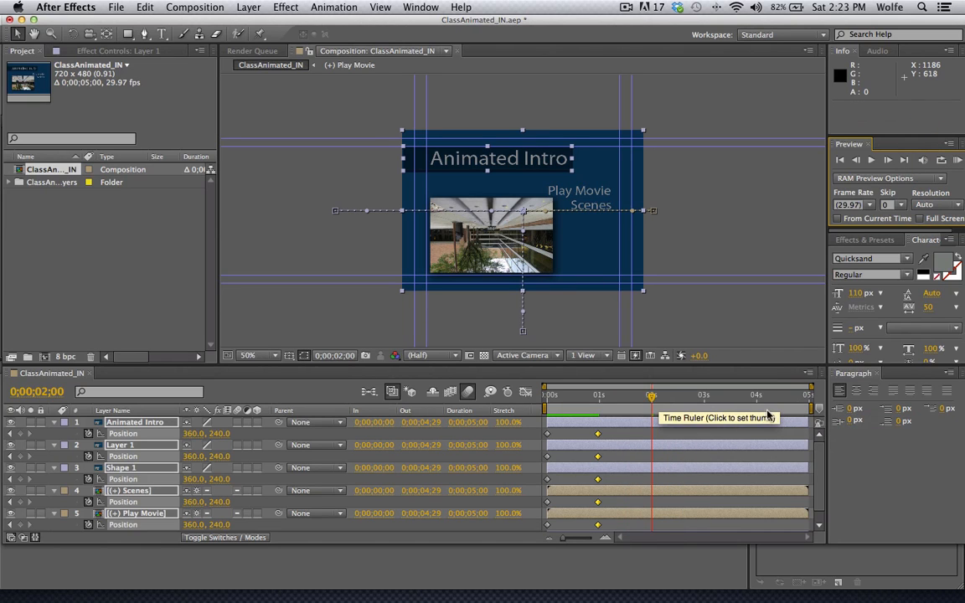
Step: End the work area at 0;00;01;04, just past the ending keyframes, and trim the composition to the work area
left_click(651, 399)
left_click_drag(650, 399, 598, 399)
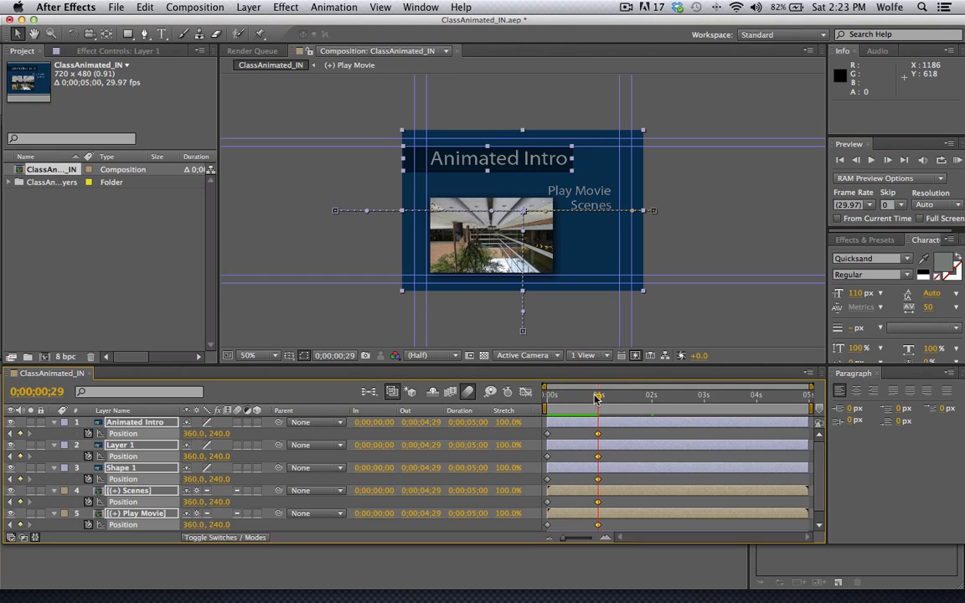
left_click_drag(811, 417, 664, 416)
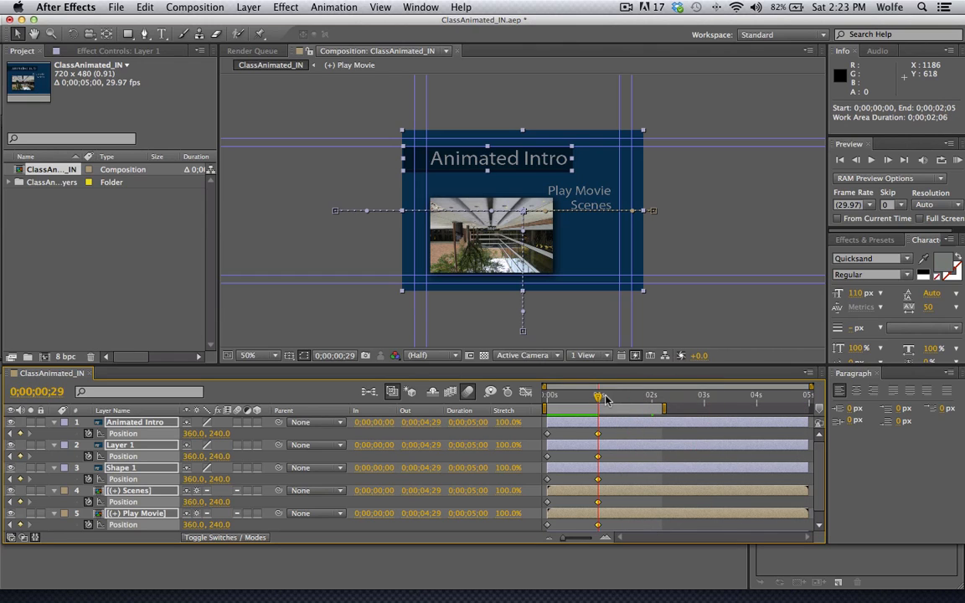
left_click(887, 160)
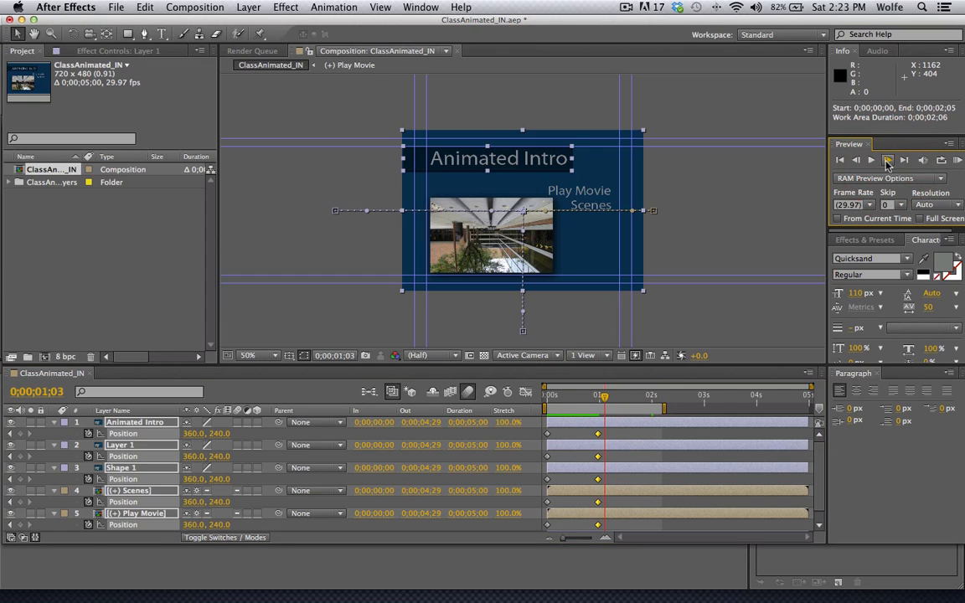
left_click(888, 161)
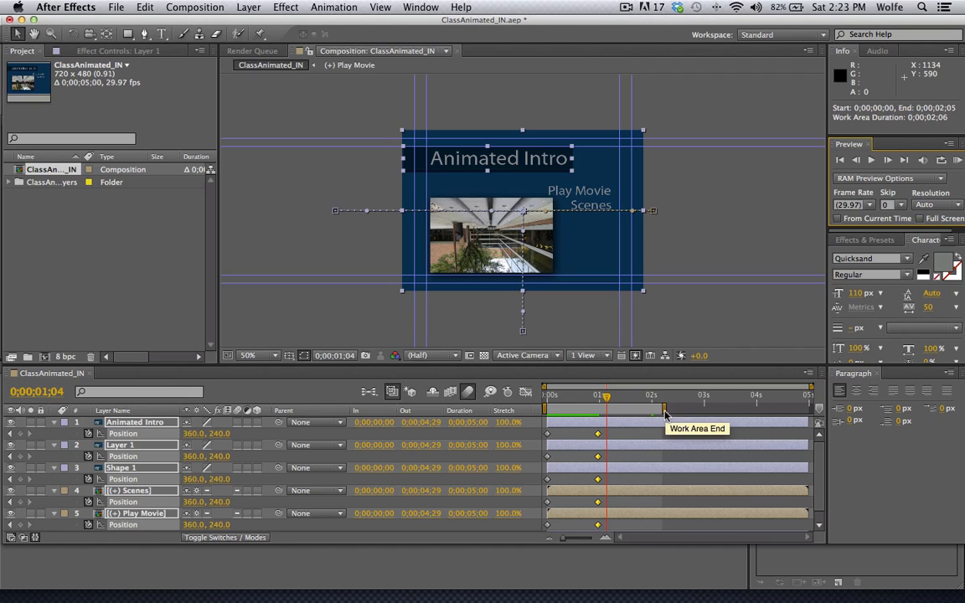
left_click_drag(664, 410, 611, 421)
right_click(606, 410)
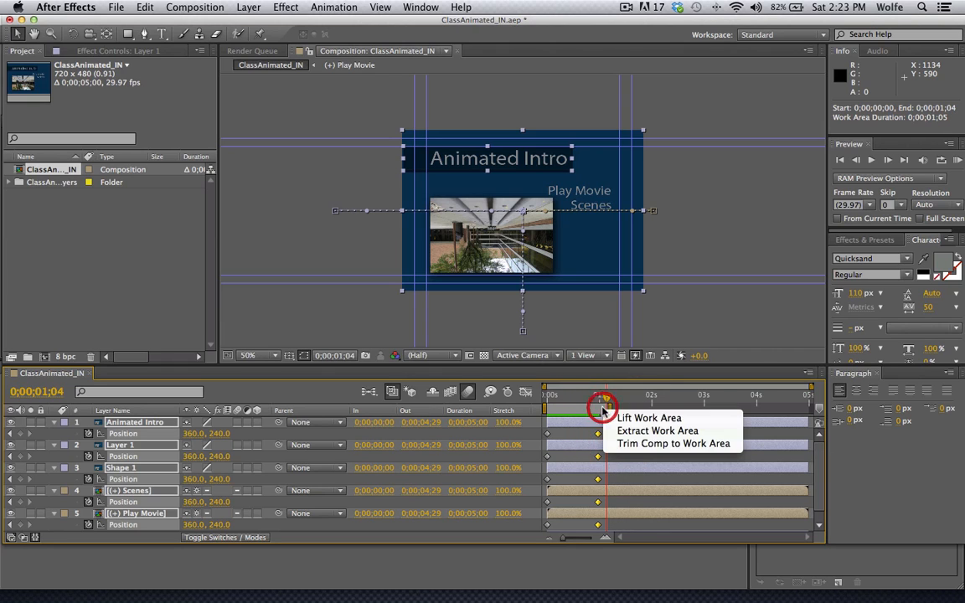
left_click(626, 445)
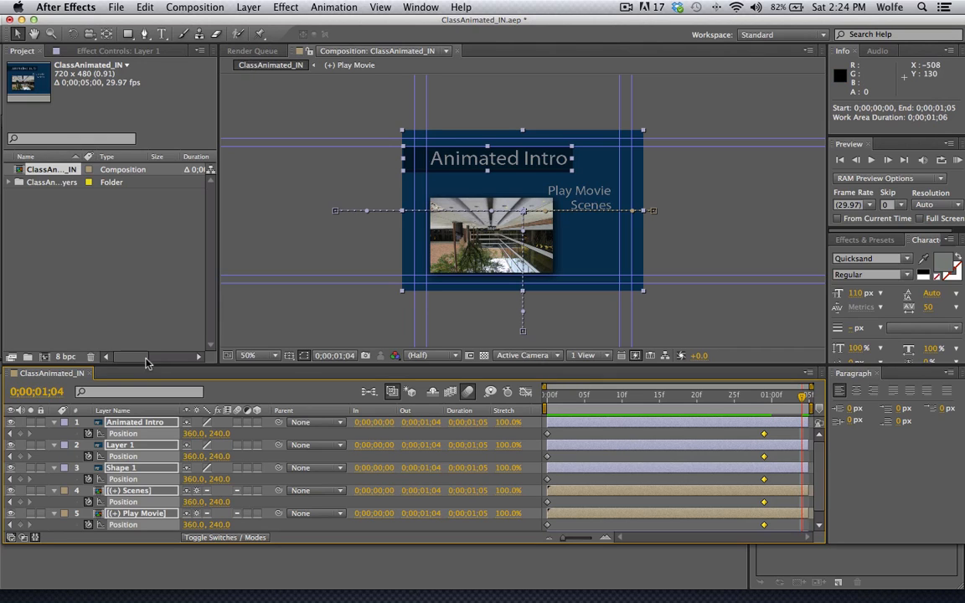
Step: Check the Lossless output module settings of ClassAnimated_IN in the render queue without changing them
left_click(249, 51)
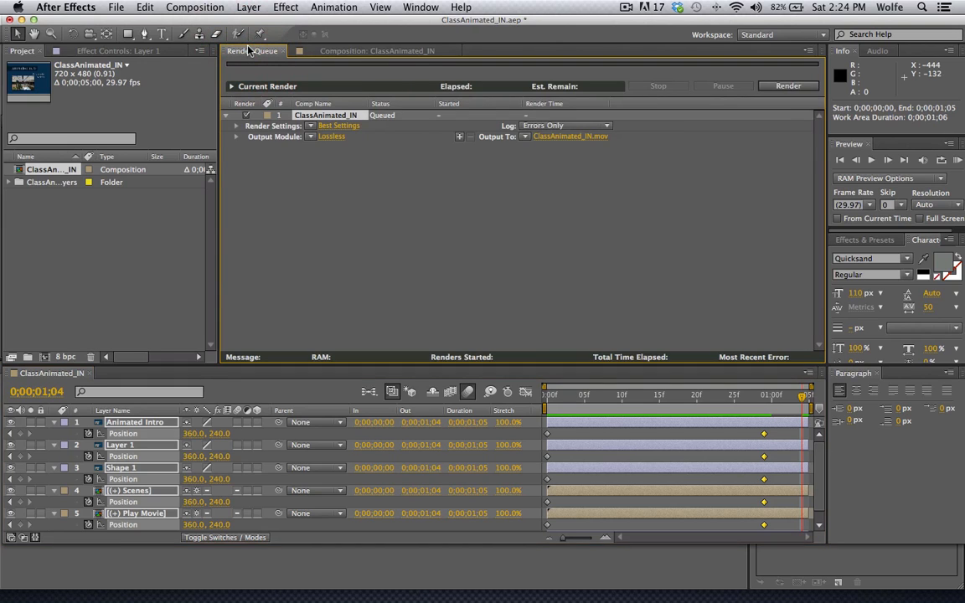
left_click(330, 138)
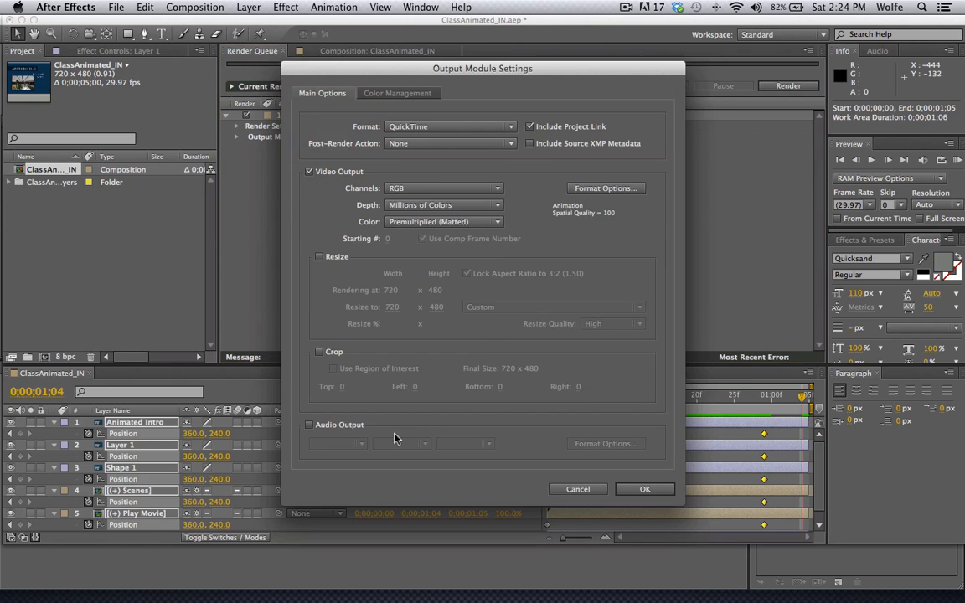
left_click(552, 488)
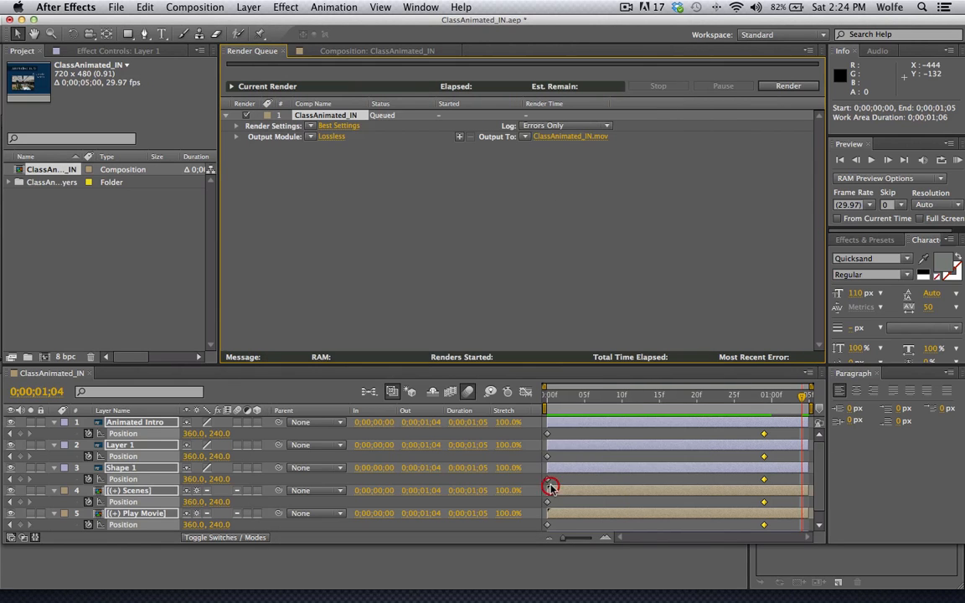
Step: Set the output movie to ClassAnimated_IN as QuickTime in the ClassAnimateIntro folder and render the queued composition
left_click(559, 139)
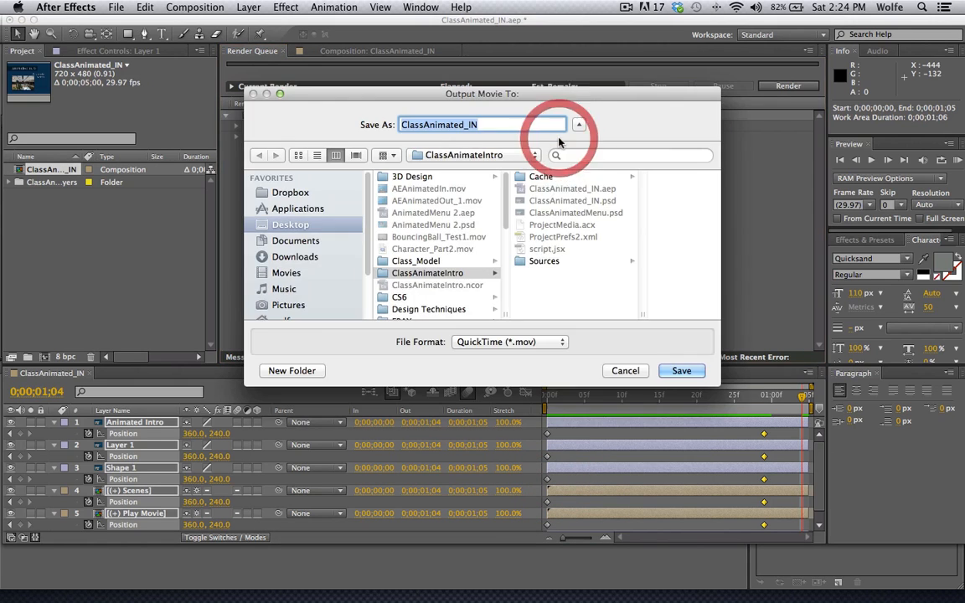
left_click(475, 126)
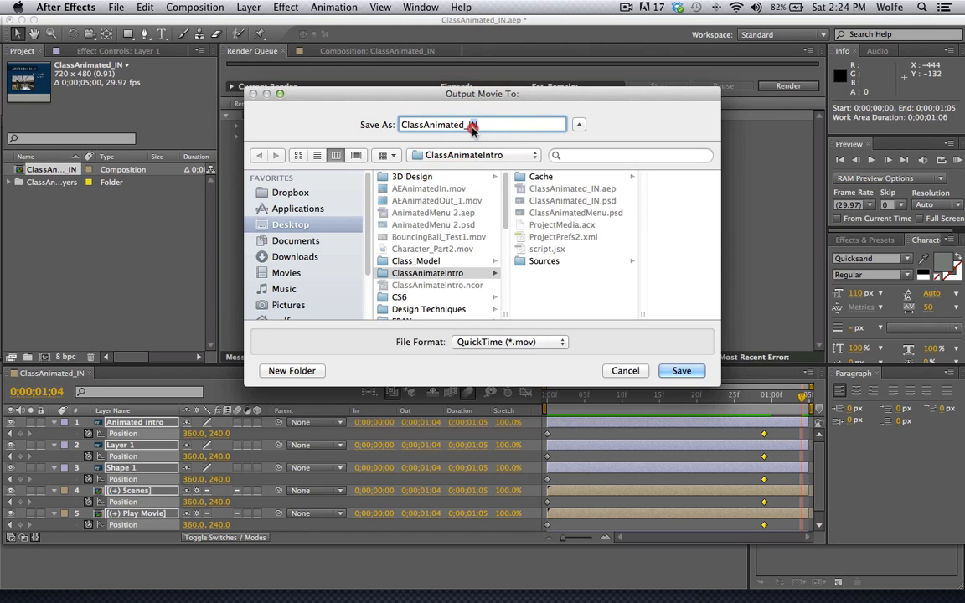
left_click(469, 129)
left_click(681, 371)
left_click(681, 372)
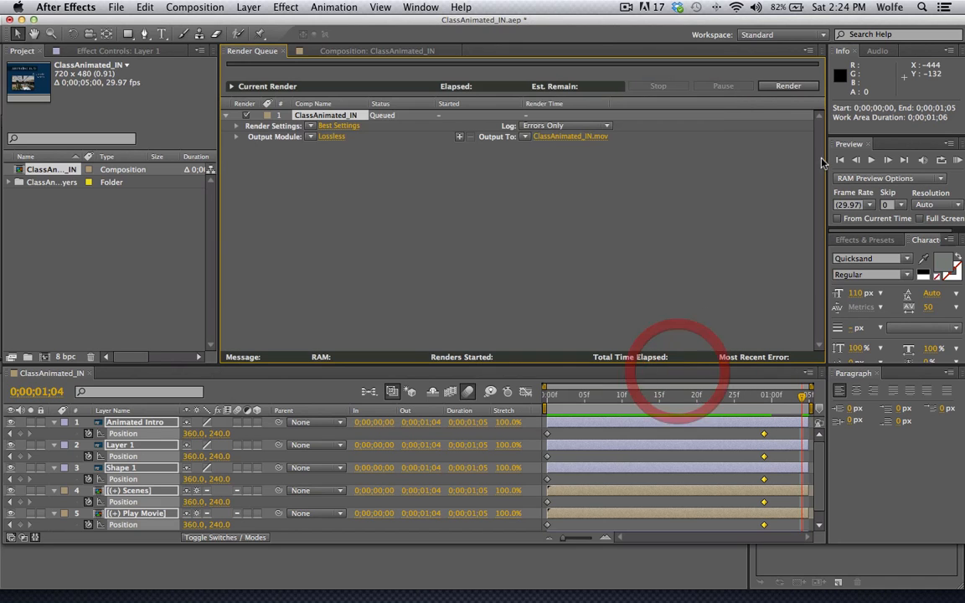
left_click(787, 86)
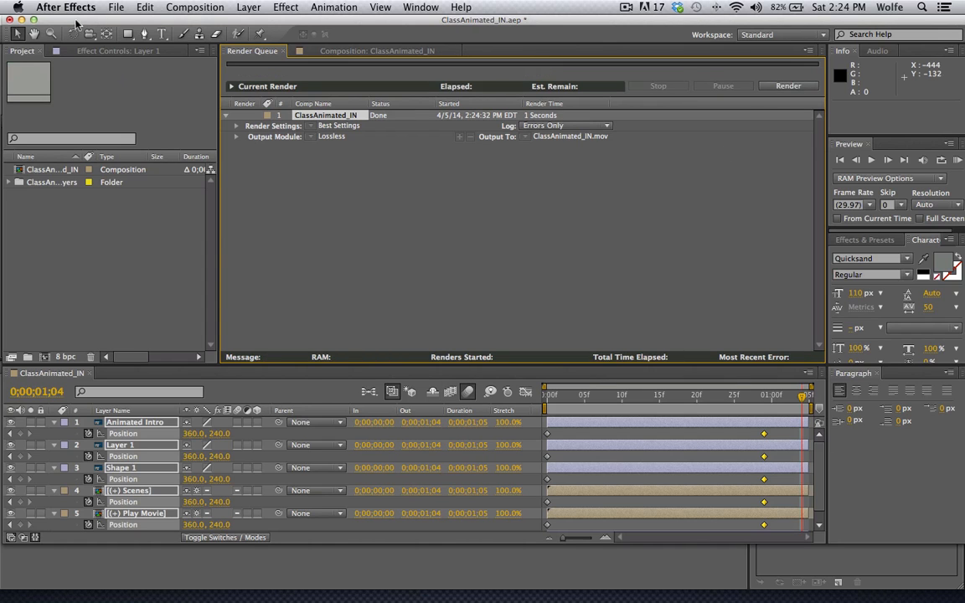
Step: Switch to Encore and import the rendered ClassAnimated_IN.mov from the Desktop's ClassAnimateIntro folder as an asset
mouse_move(779, 595)
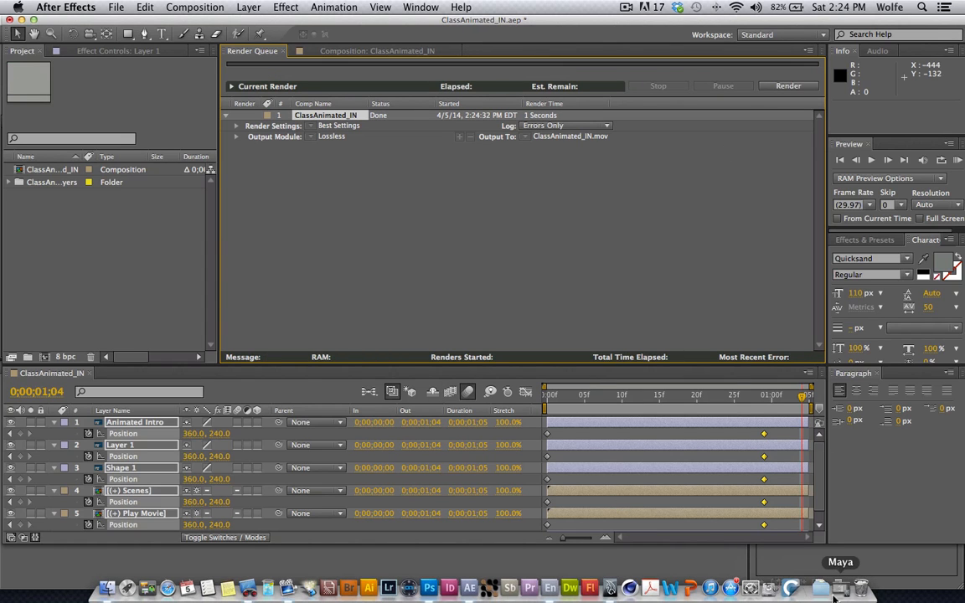
left_click(550, 588)
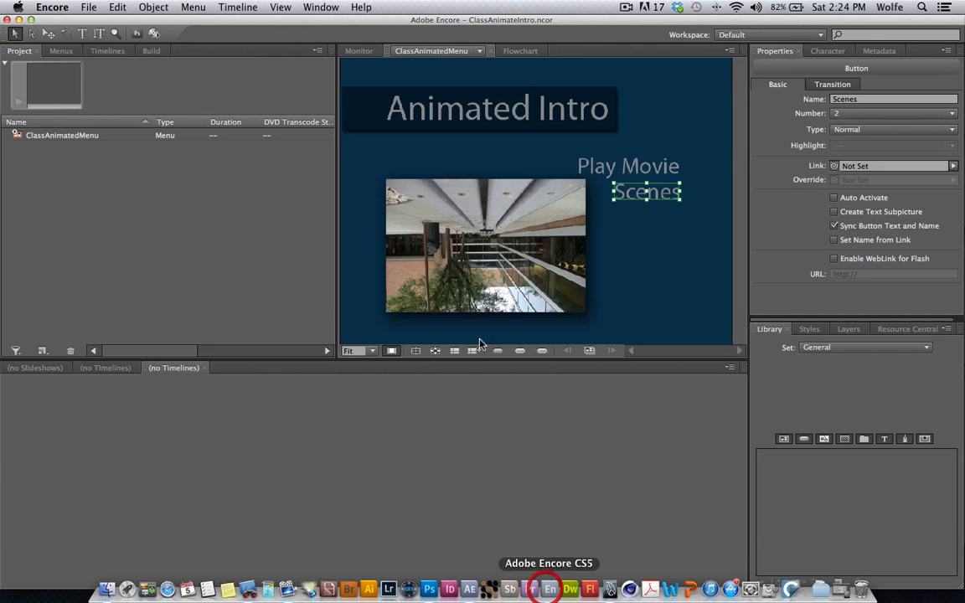
left_click(133, 197)
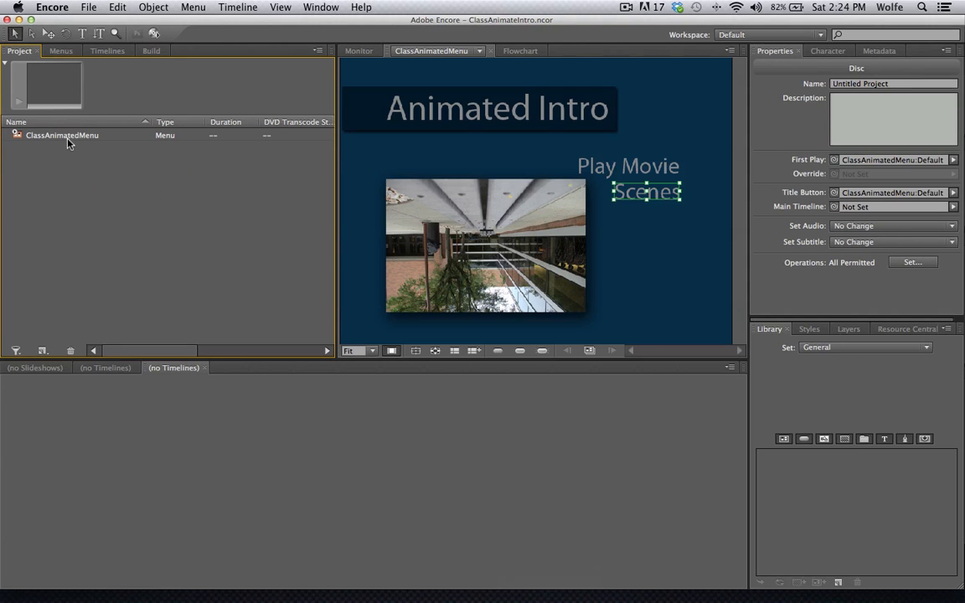
double_click(112, 208)
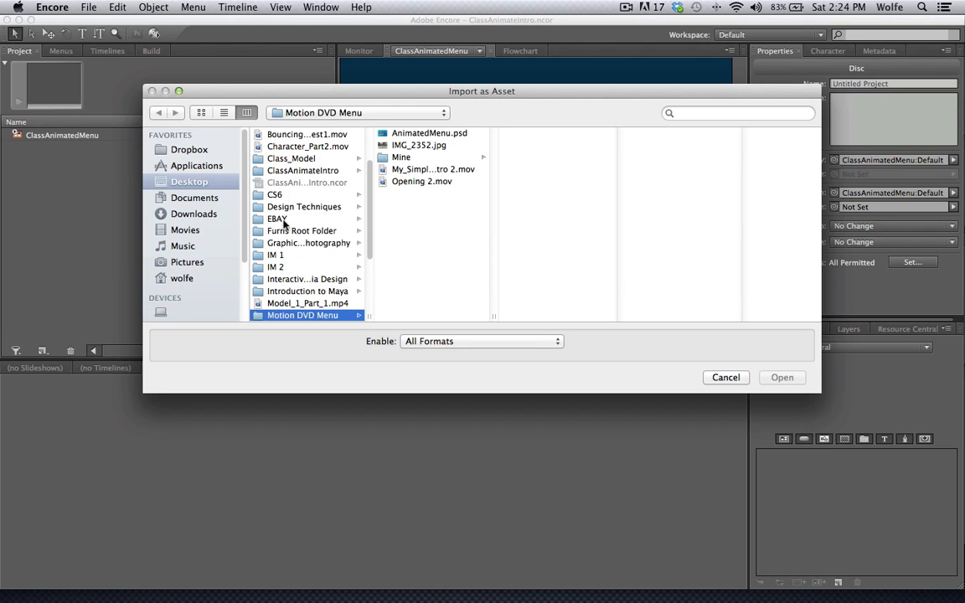
left_click(199, 181)
left_click(307, 230)
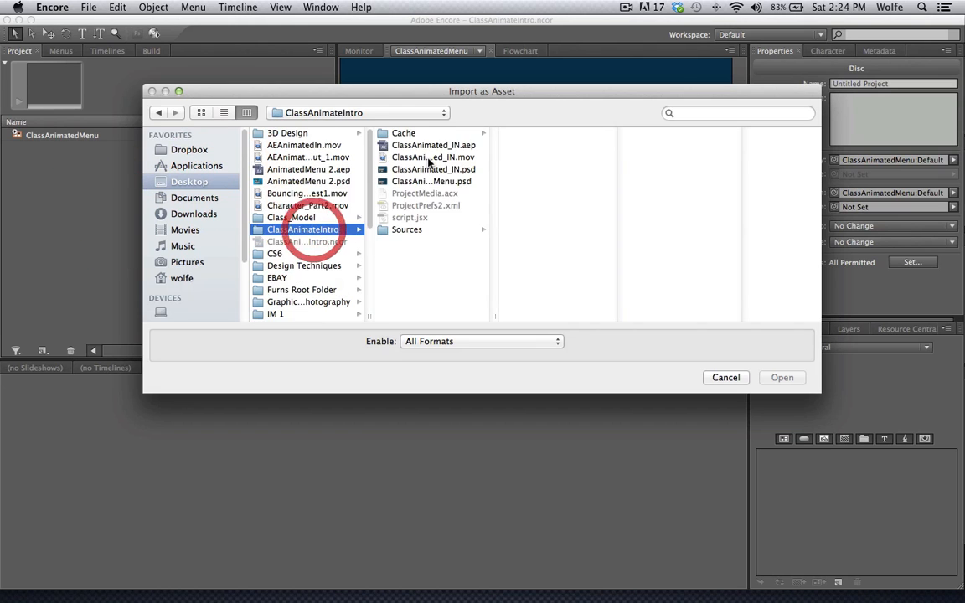
left_click(430, 158)
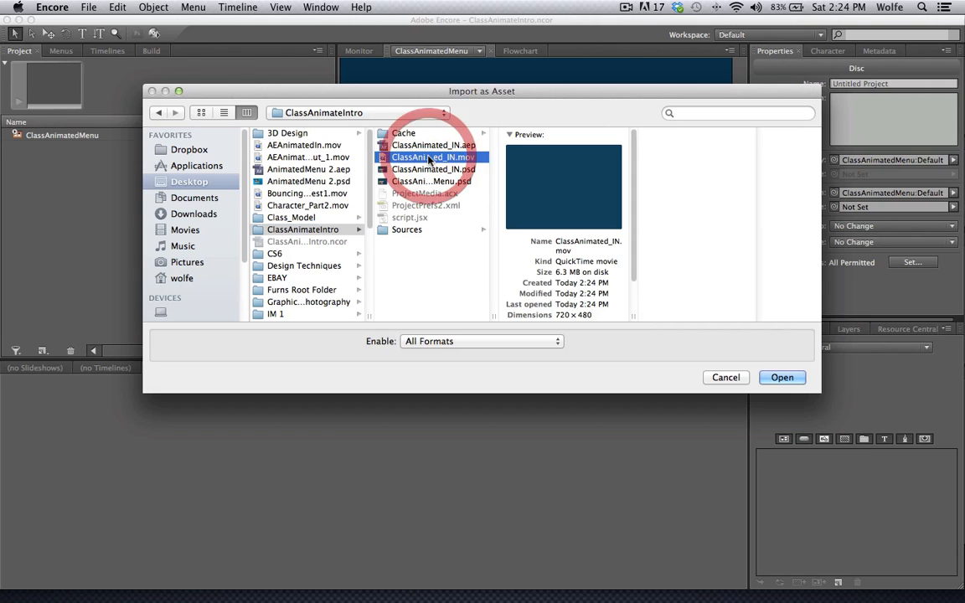
left_click(584, 206)
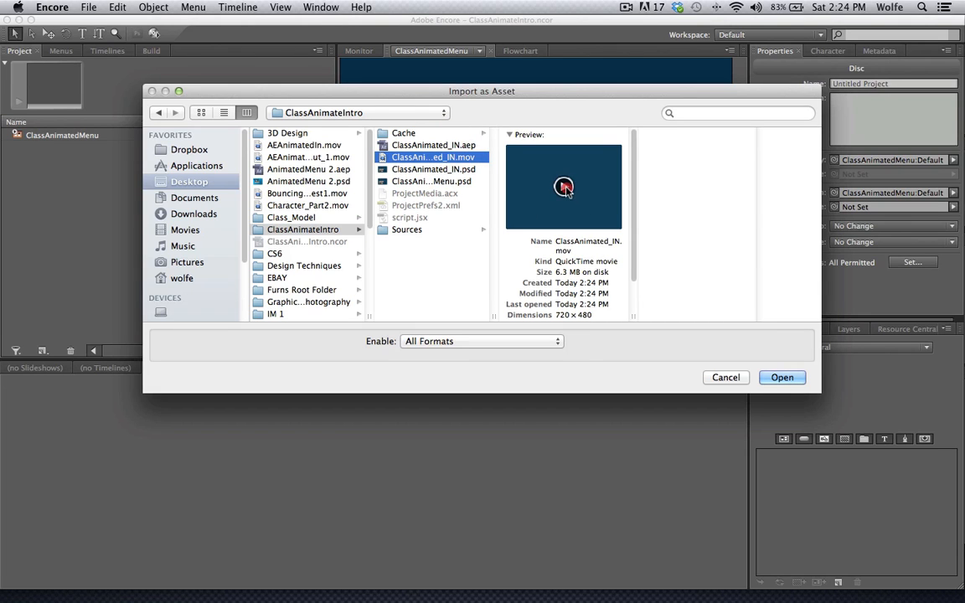
left_click(793, 378)
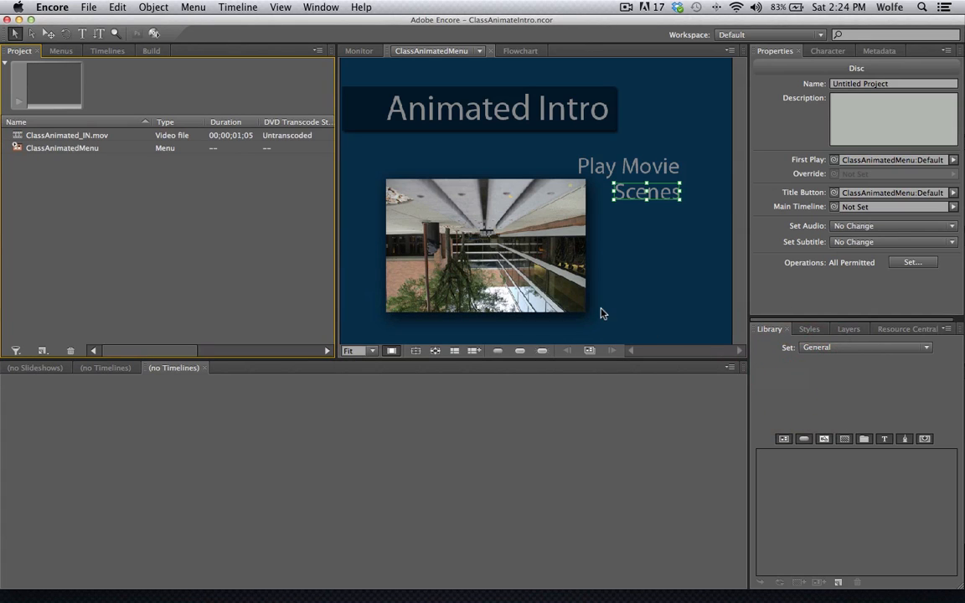
Step: Create a new timeline from the imported ClassAnimated_IN.mov video
left_click(626, 7)
left_click(639, 48)
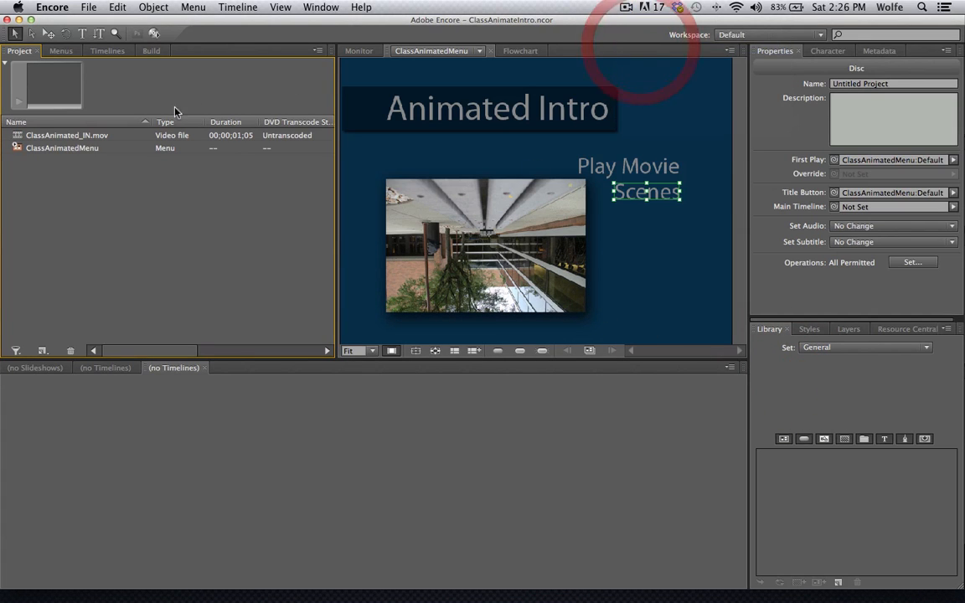
left_click(37, 137)
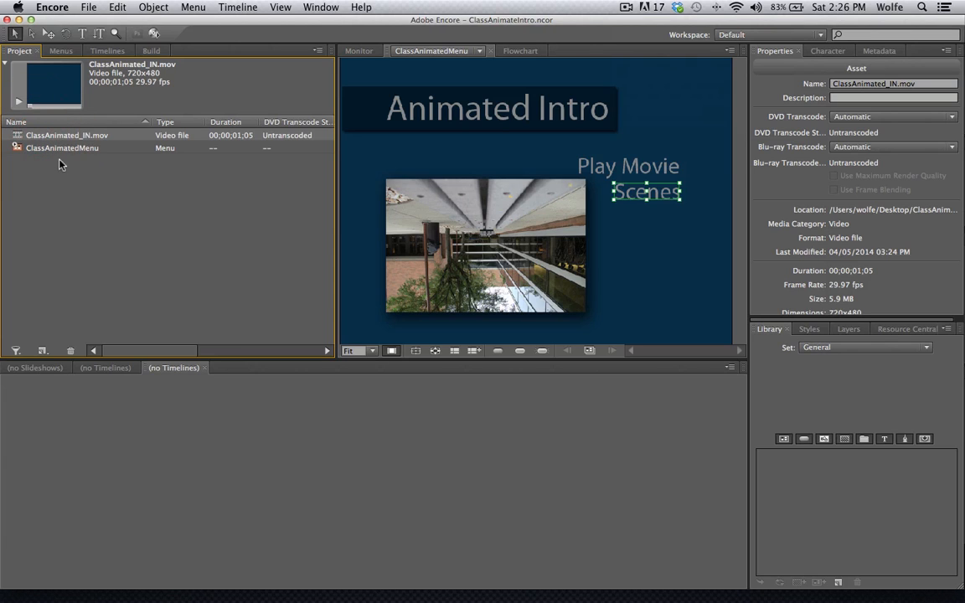
left_click(63, 139)
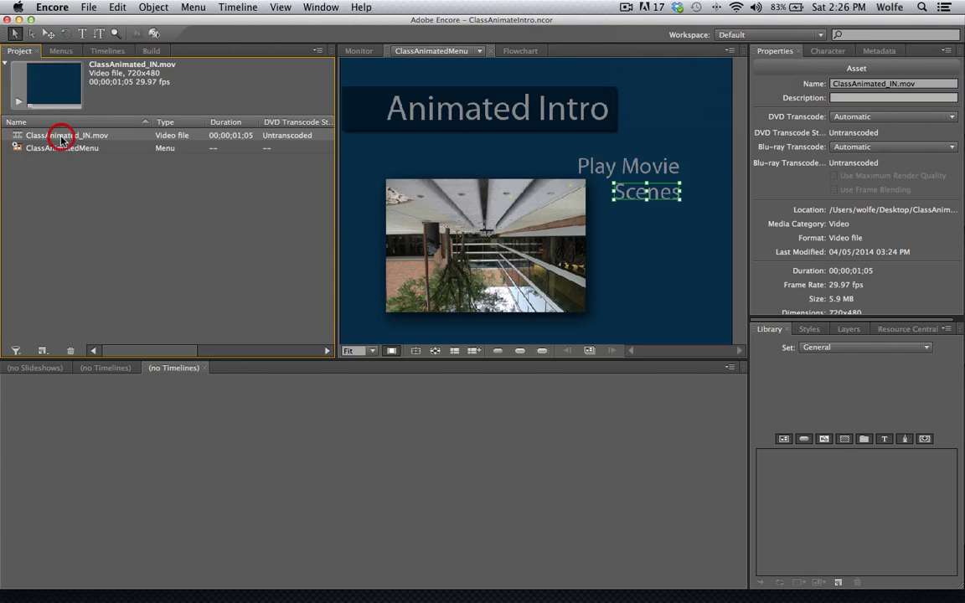
left_click(41, 351)
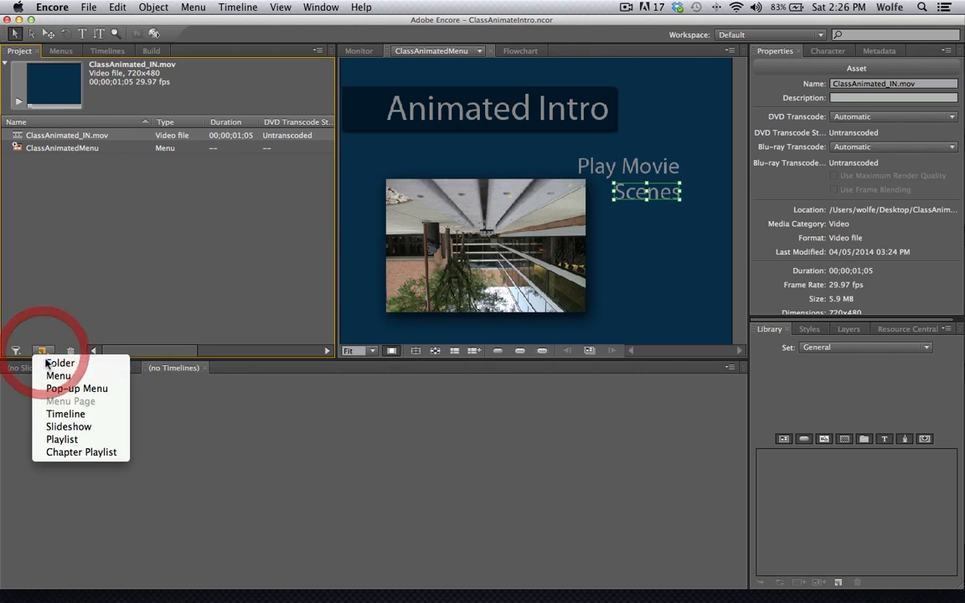
left_click(59, 413)
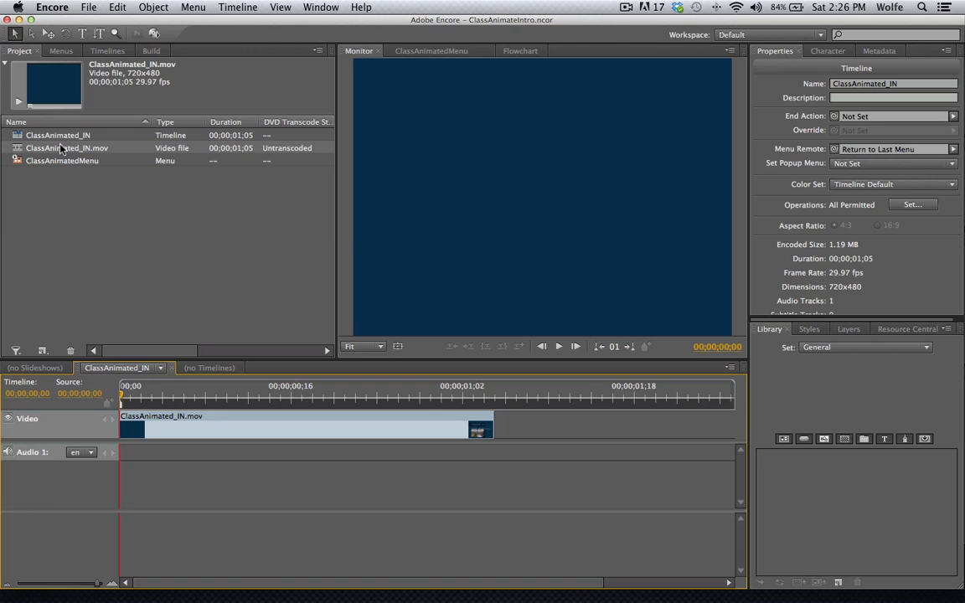
Step: Set the ClassAnimated_IN timeline as the disc's First Play
left_click(625, 7)
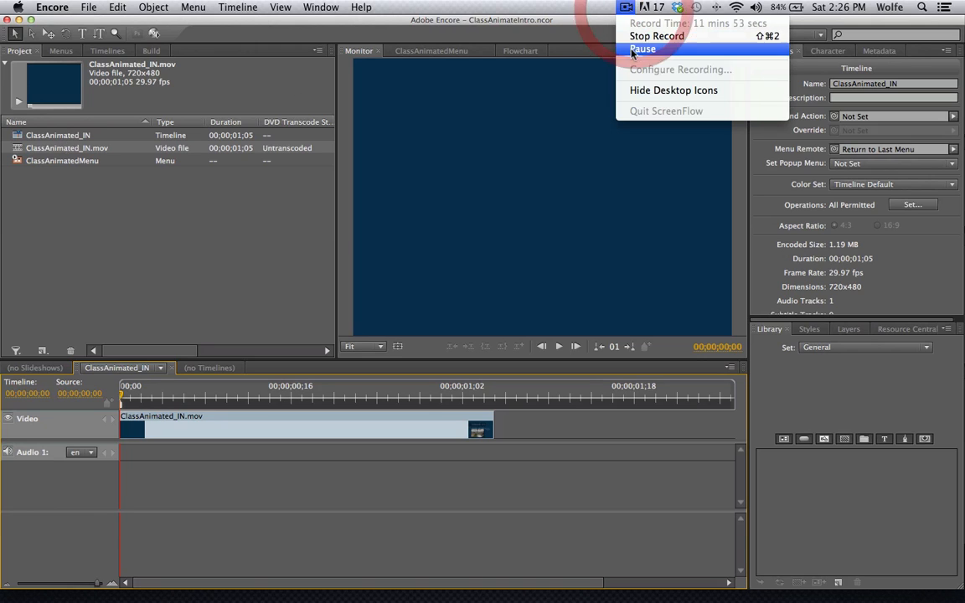
left_click(630, 54)
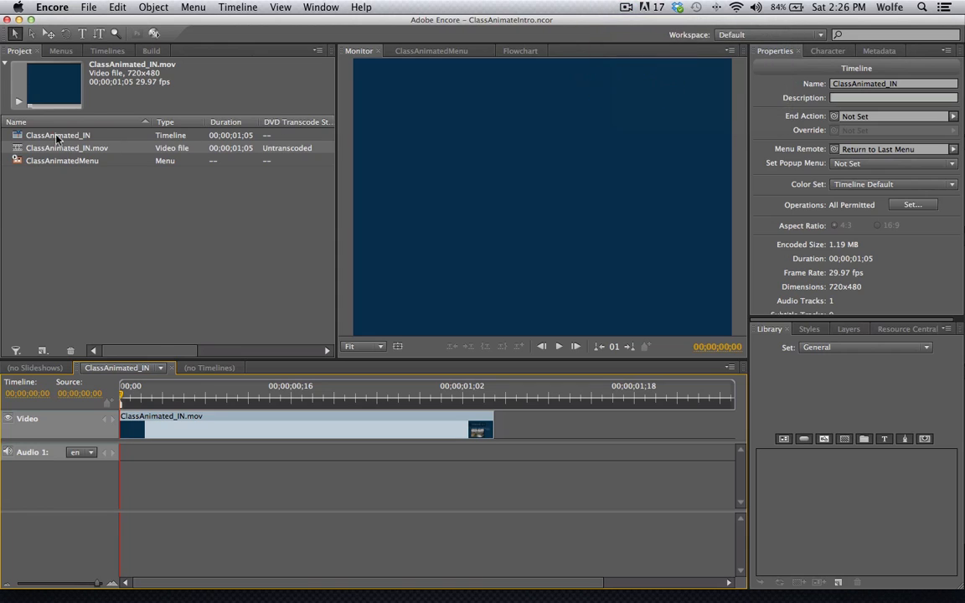
left_click(46, 135)
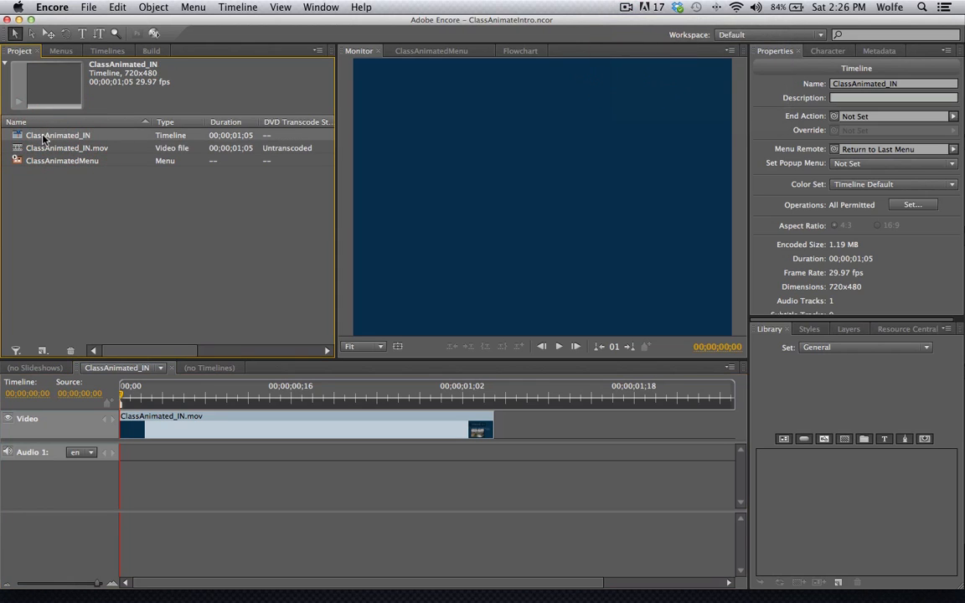
right_click(59, 140)
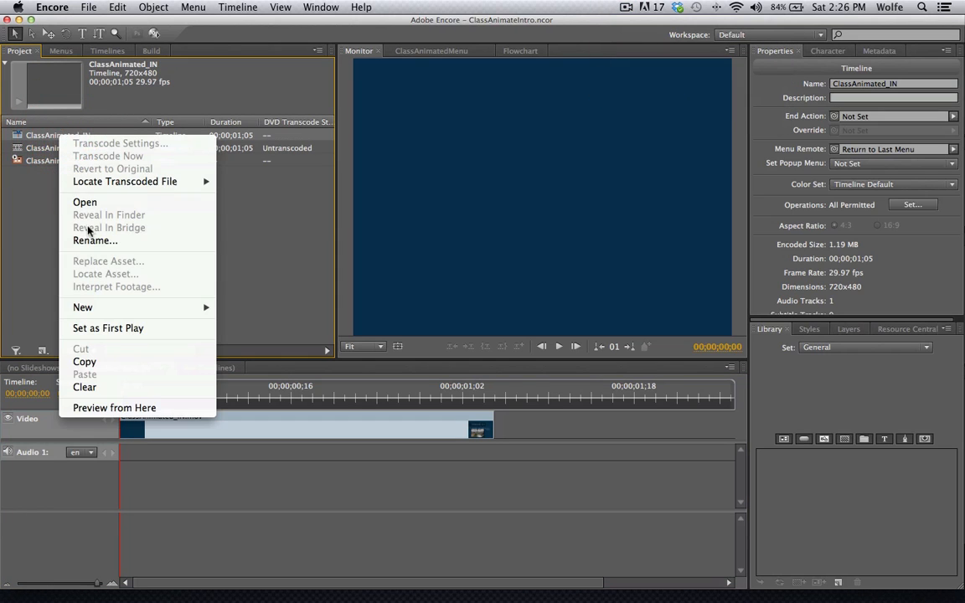
left_click(108, 331)
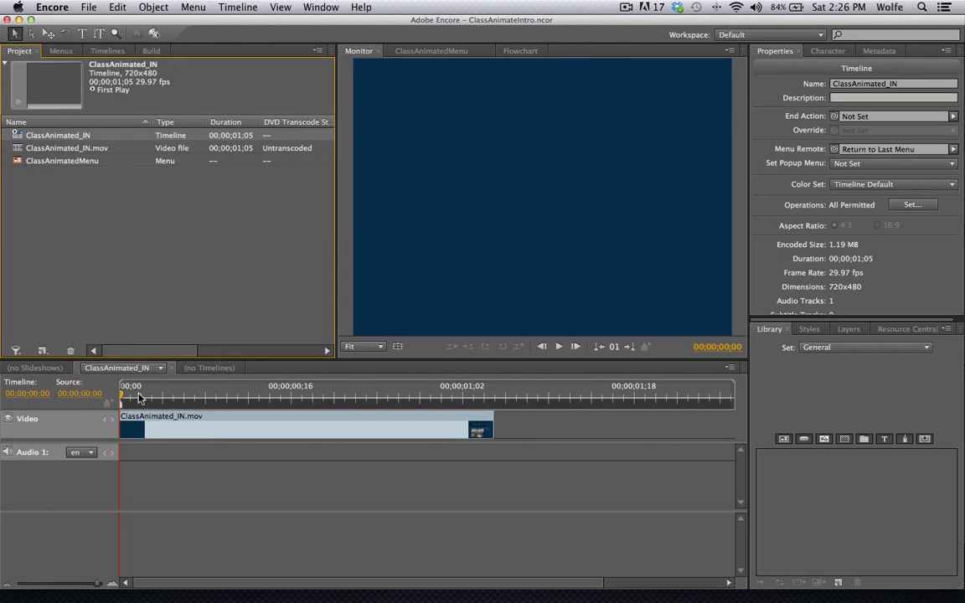
Step: Scrub the ClassAnimated_IN timeline from its start to 00;00;01;00 to check the menu animation
left_click_drag(124, 394, 443, 379)
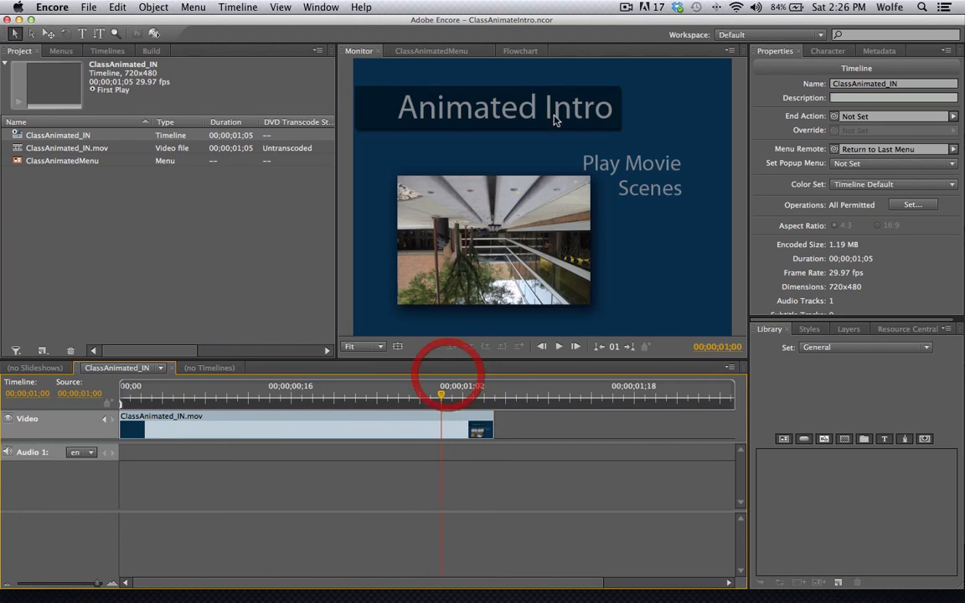
left_click(627, 9)
left_click(635, 48)
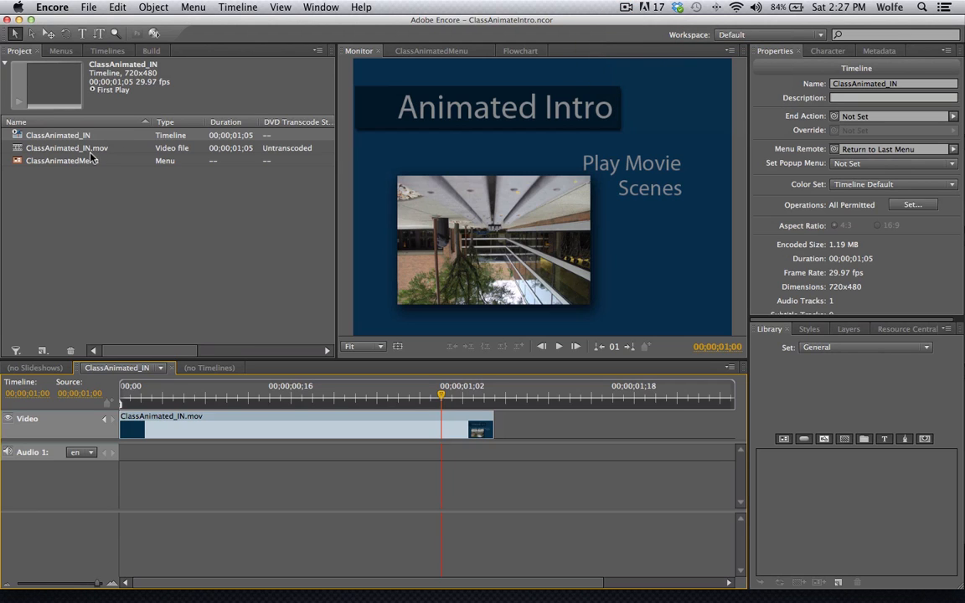
Step: Link the End Action of the ClassAnimated_IN timeline to ClassAnimatedMenu:Default
left_click(56, 137)
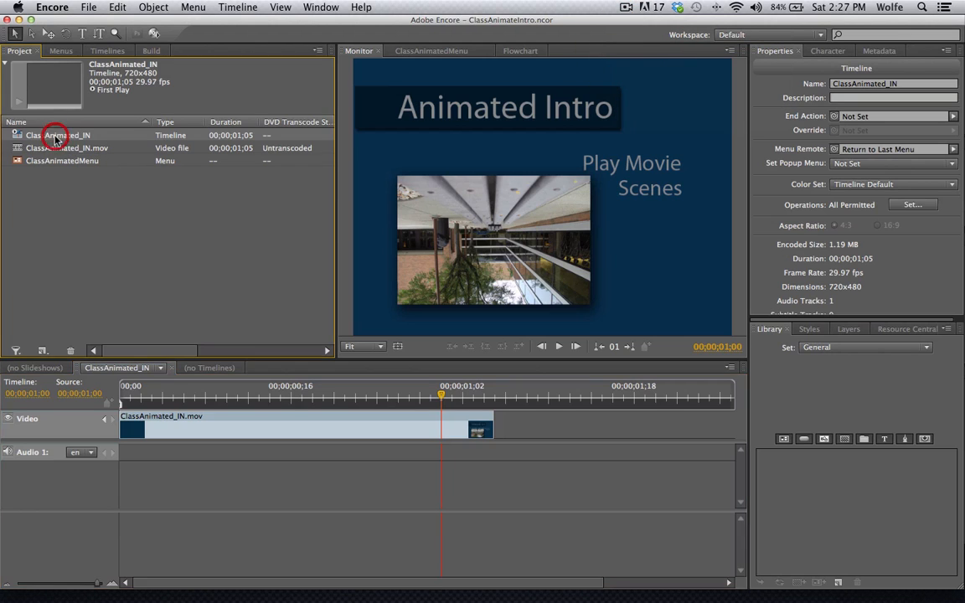
left_click(72, 150)
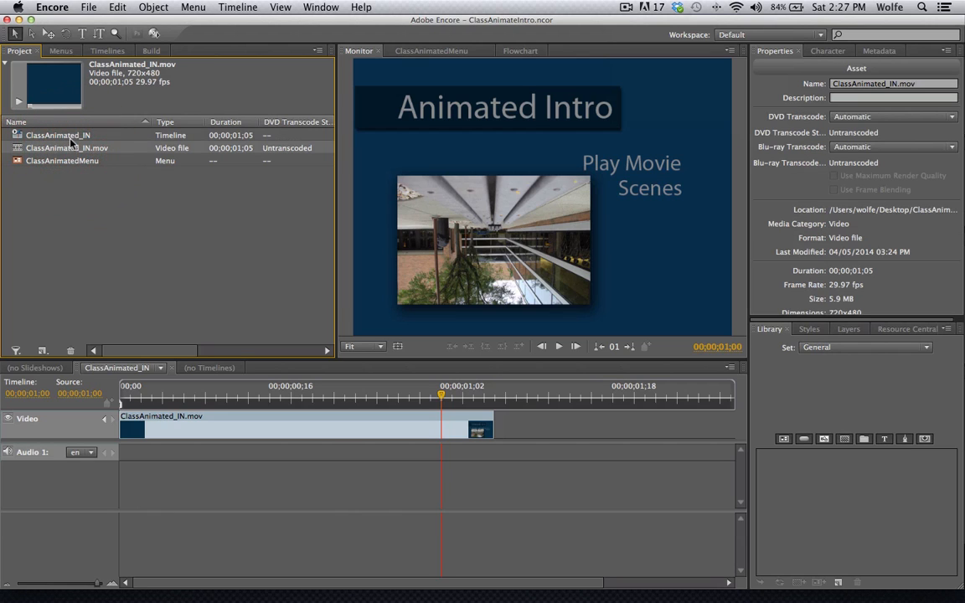
left_click(70, 136)
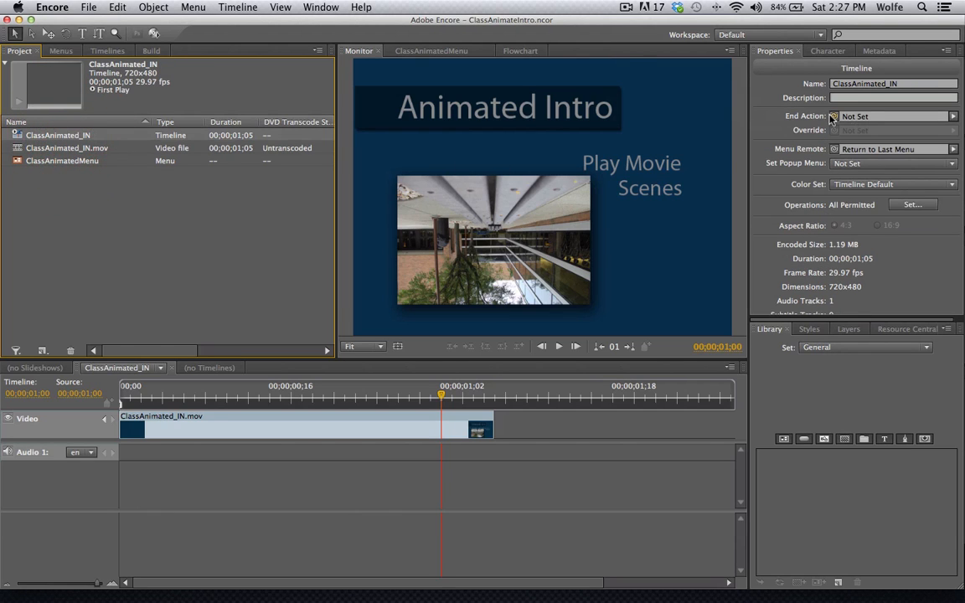
left_click_drag(833, 117, 209, 265)
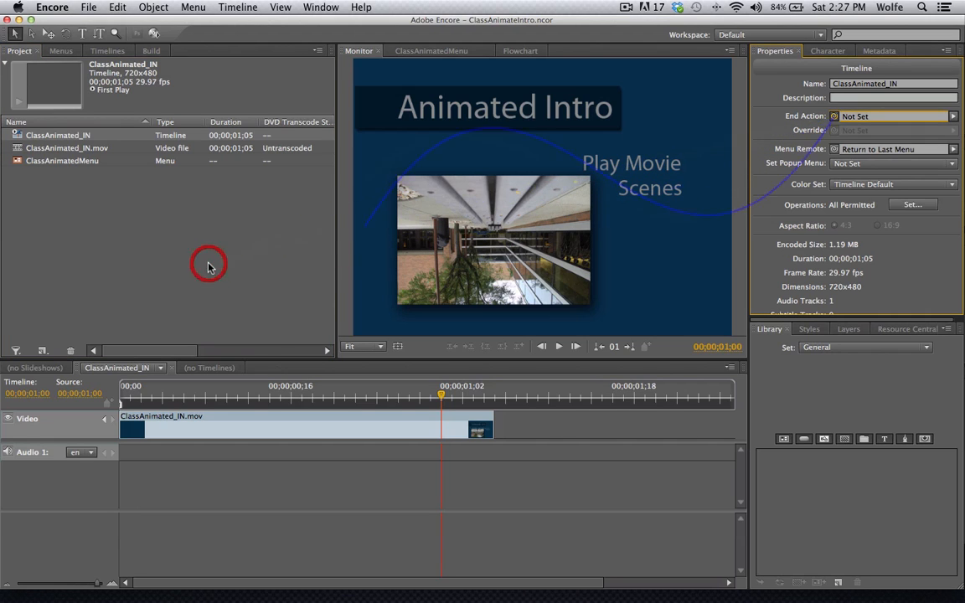
left_click_drag(833, 116, 67, 237)
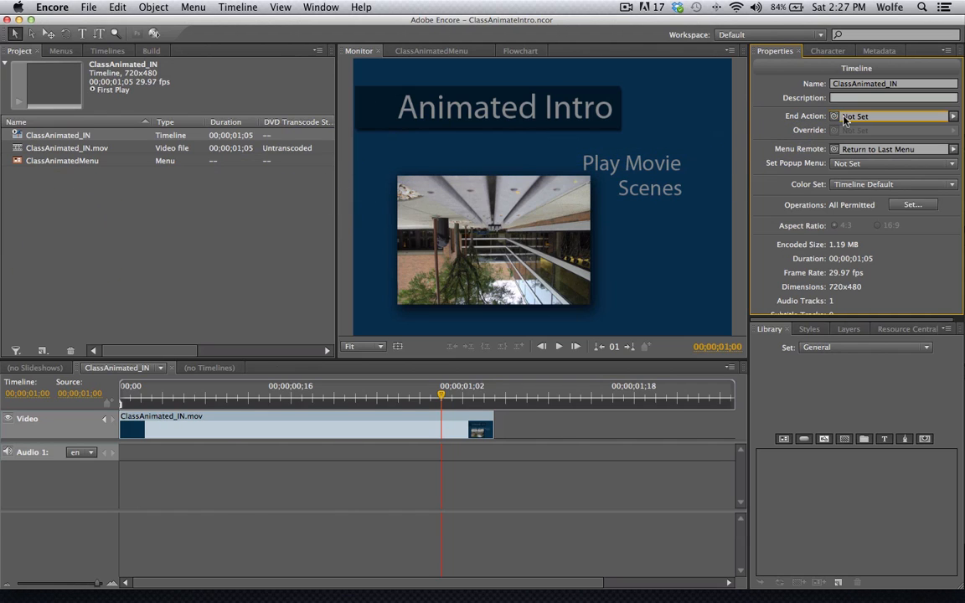
left_click_drag(836, 117, 25, 317)
left_click_drag(834, 118, 15, 165)
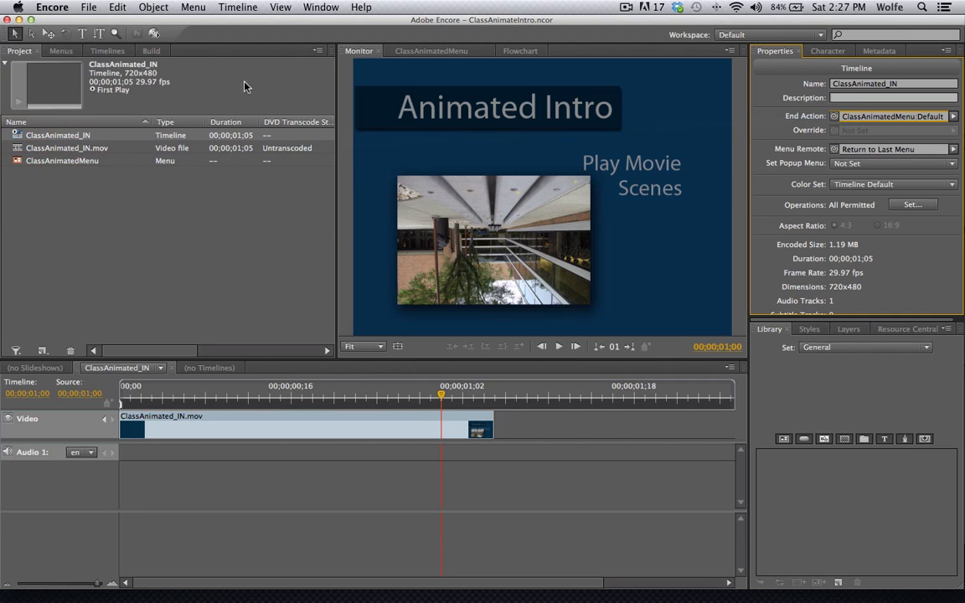
Step: Preview the project from First Play to check the change from the intro to the menu, and exit the preview
left_click(154, 34)
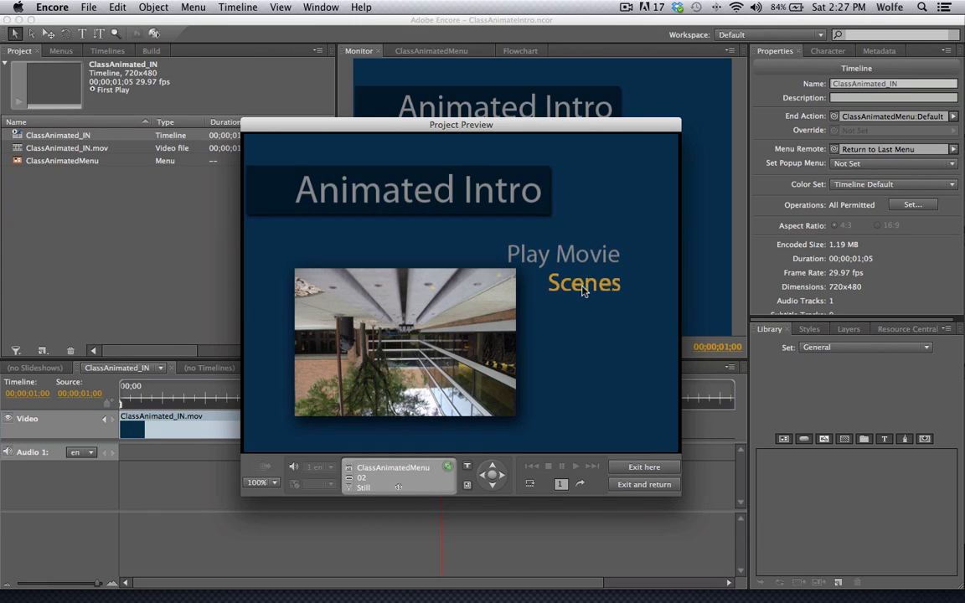
left_click(625, 8)
left_click(640, 48)
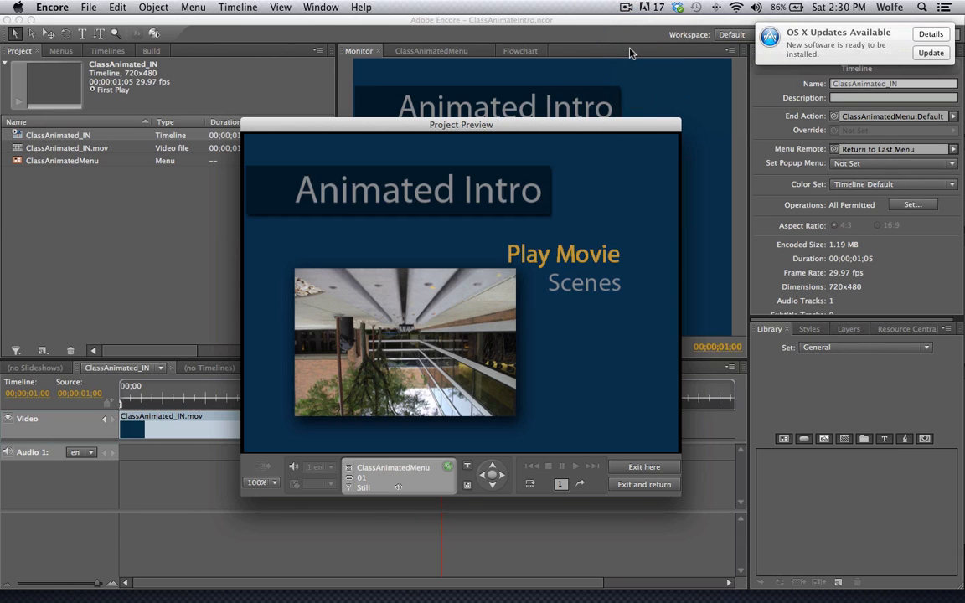
left_click(617, 469)
Step: Preview from ClassAnimatedMenu itself and preview the project once more, exiting each preview
right_click(388, 147)
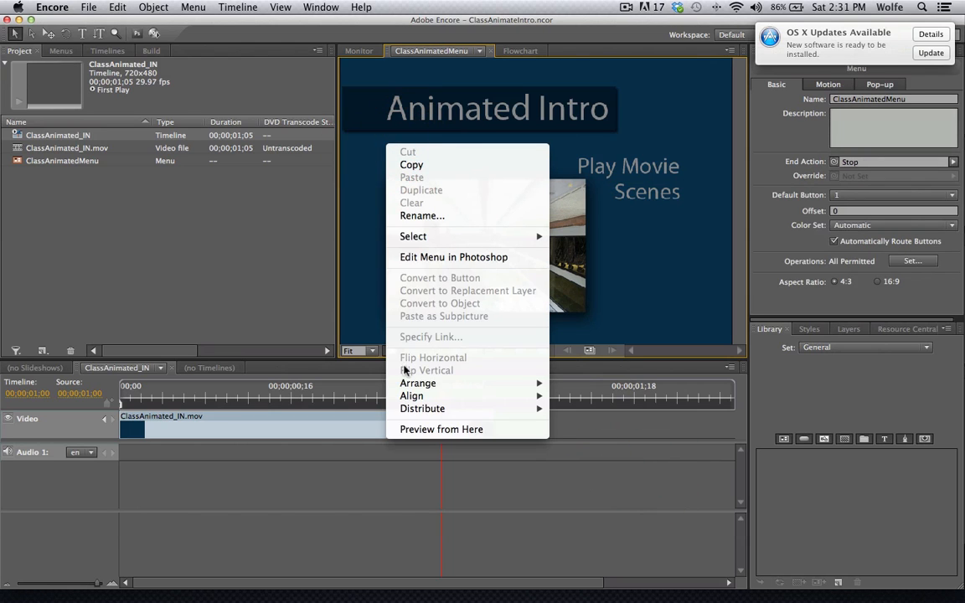
left_click(431, 432)
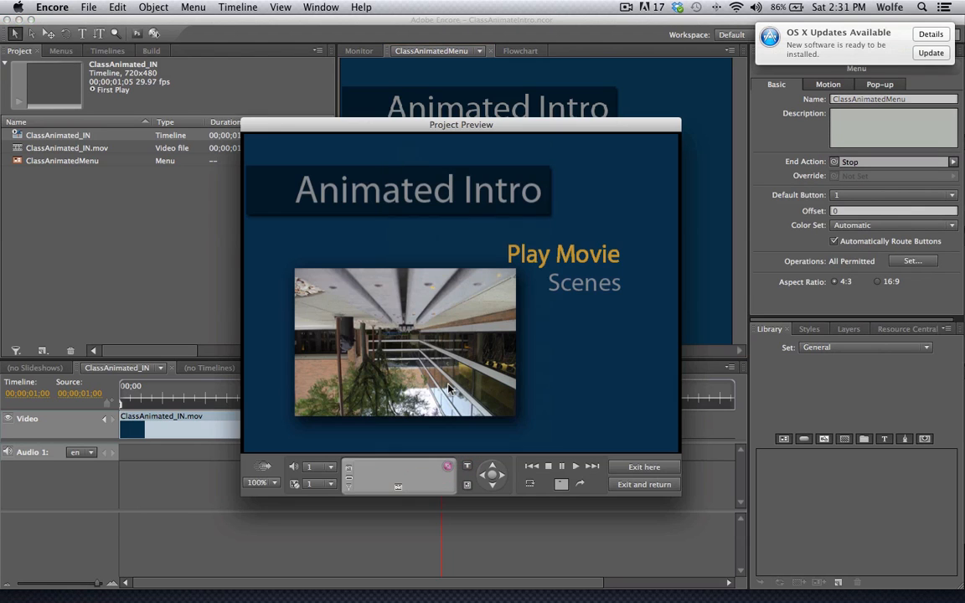
left_click(615, 468)
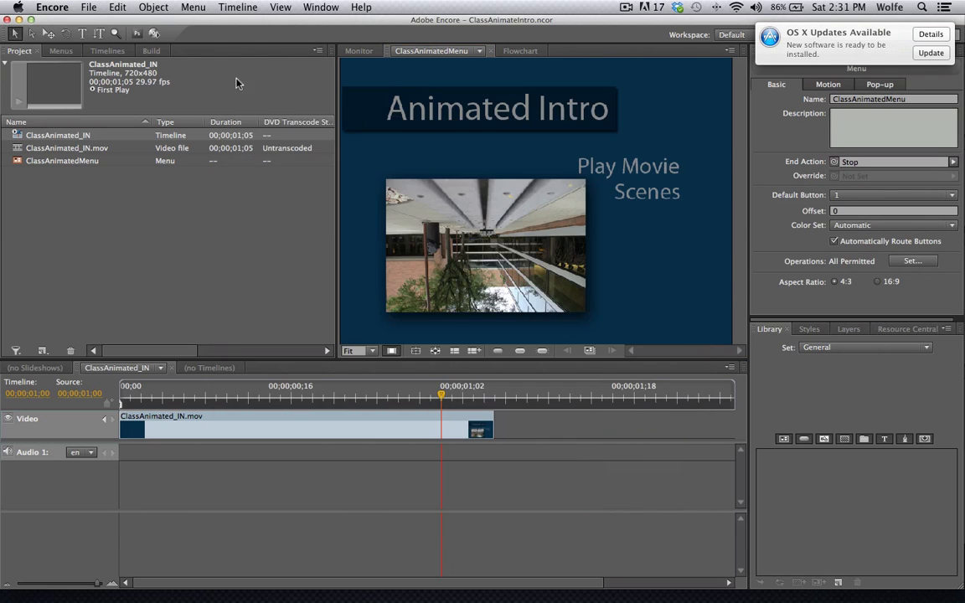
left_click(139, 33)
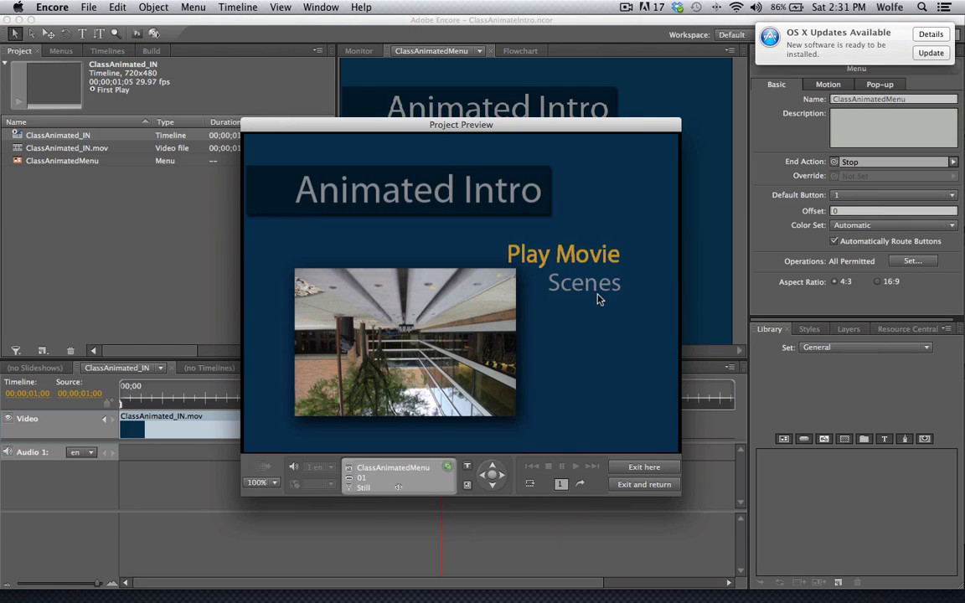
left_click(649, 467)
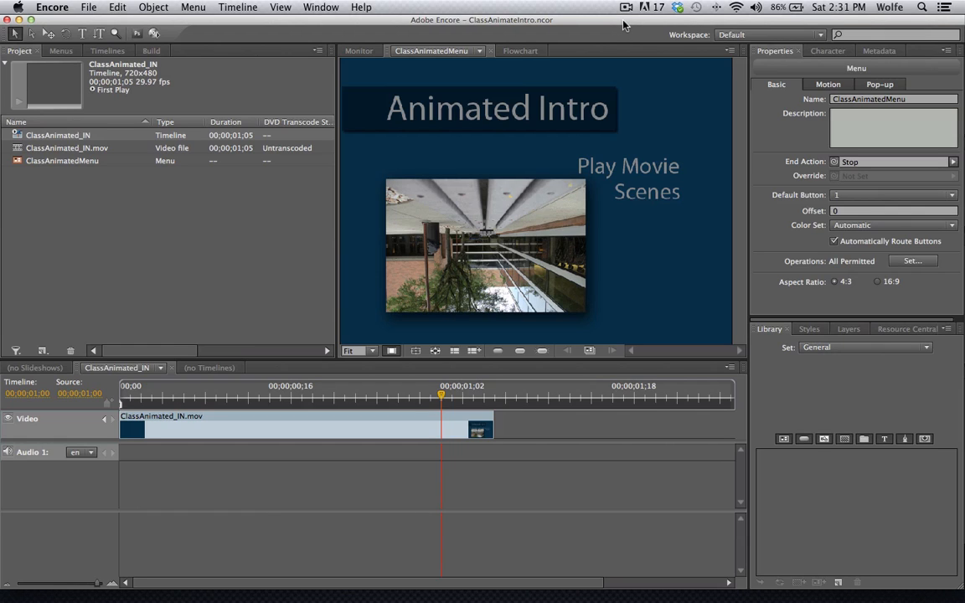
Step: Switch to After Effects, show the ClassAnimated_IN composition and import ClassAnimated_IN.mov from the ClassAnimateIntro folder as footage
left_click(18, 20)
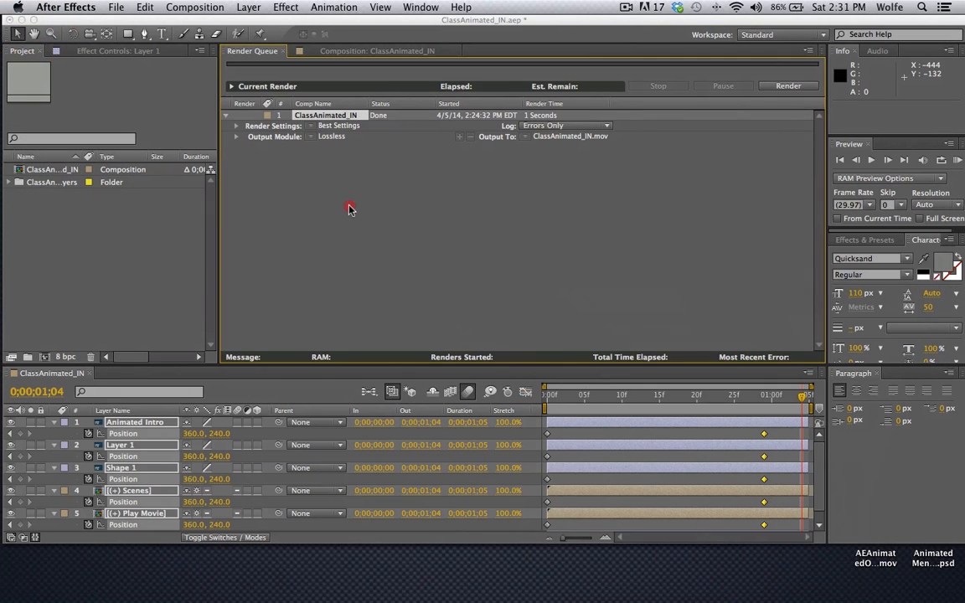
left_click(349, 206)
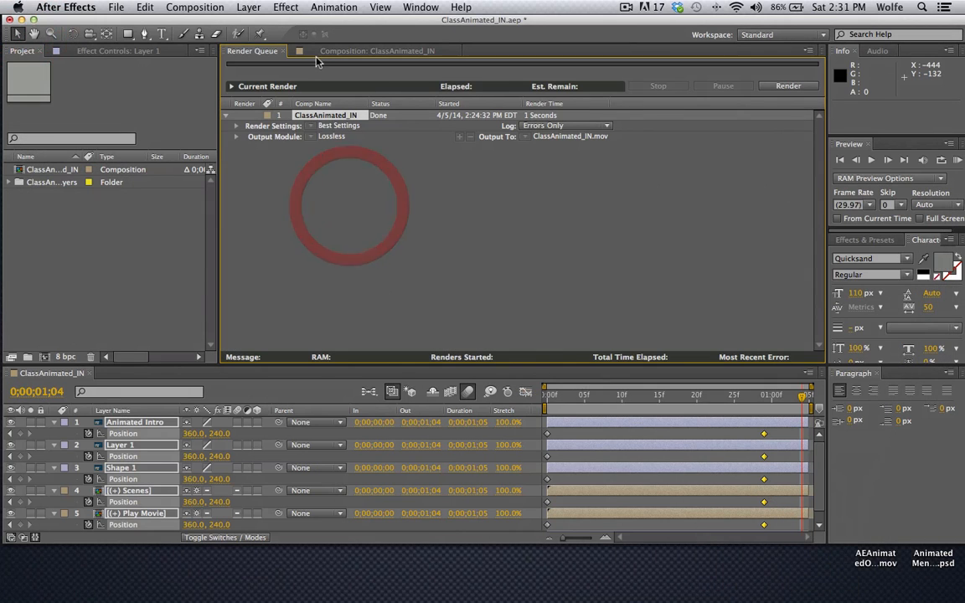
left_click(319, 51)
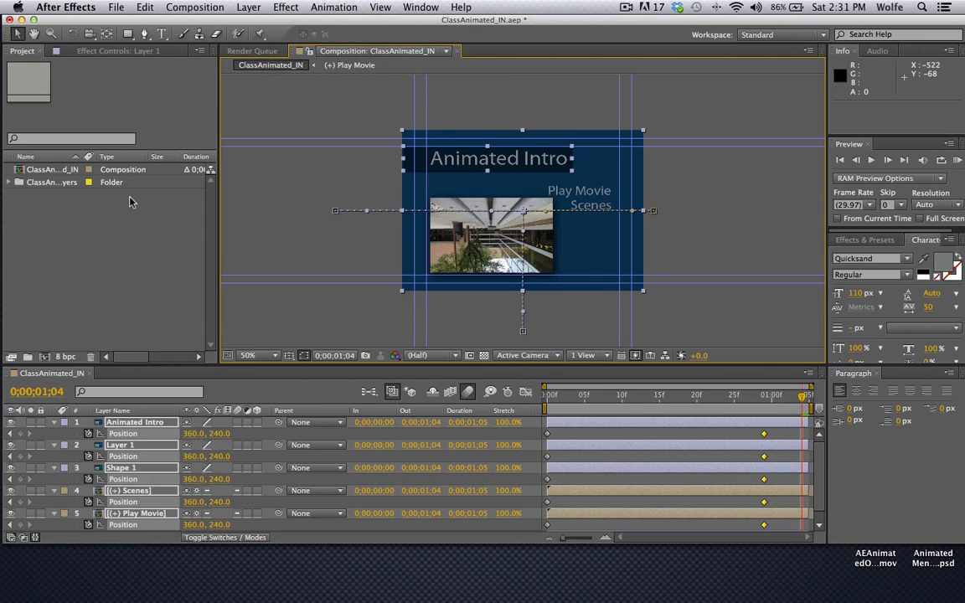
left_click(117, 7)
mouse_move(136, 206)
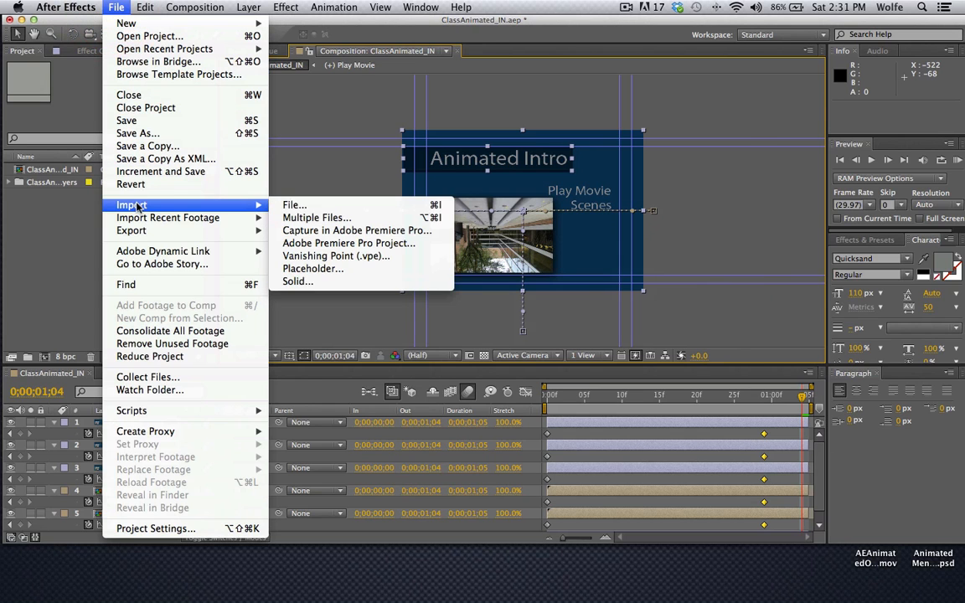
left_click(295, 205)
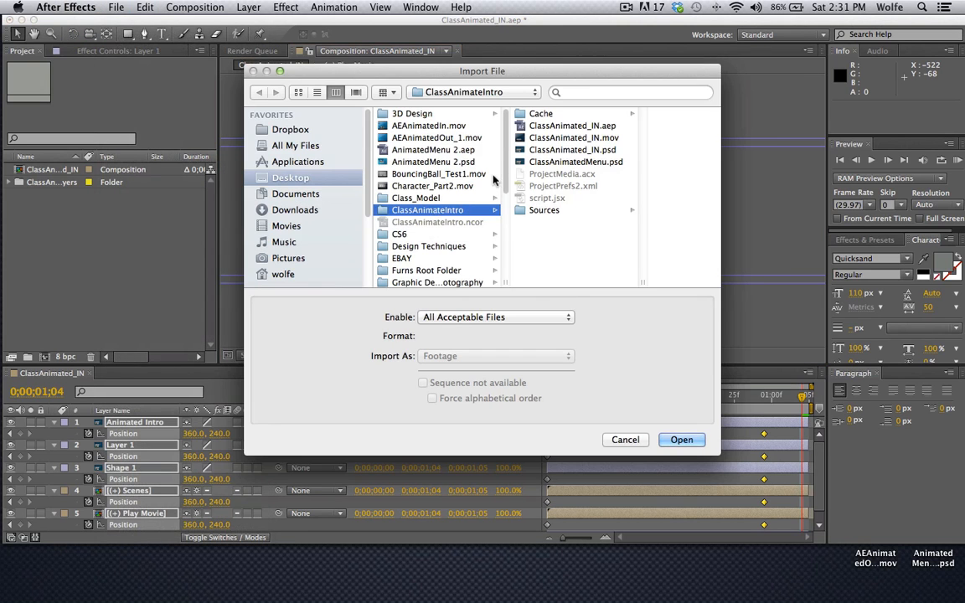
left_click(553, 139)
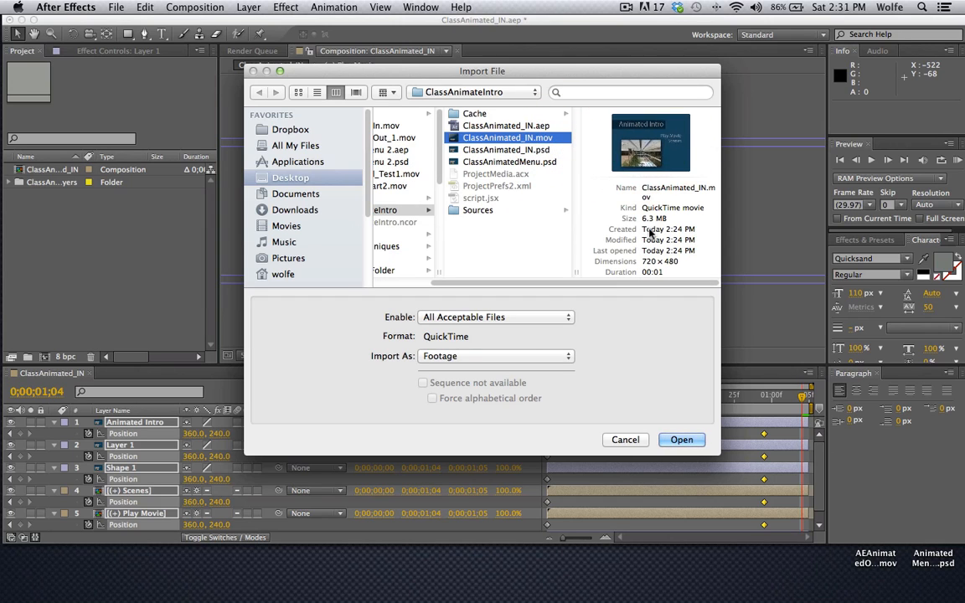
left_click(681, 439)
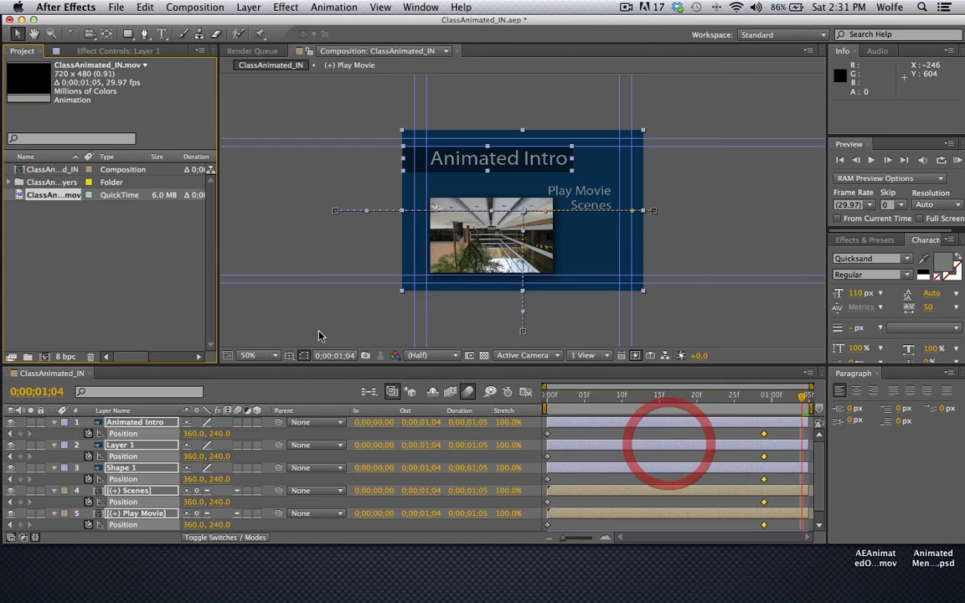
left_click(37, 195)
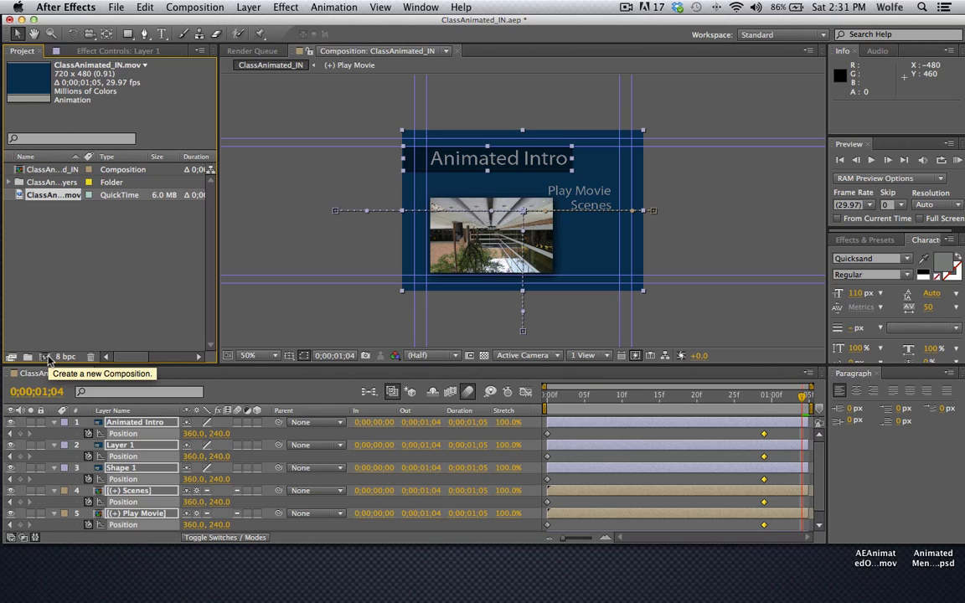
double_click(20, 196)
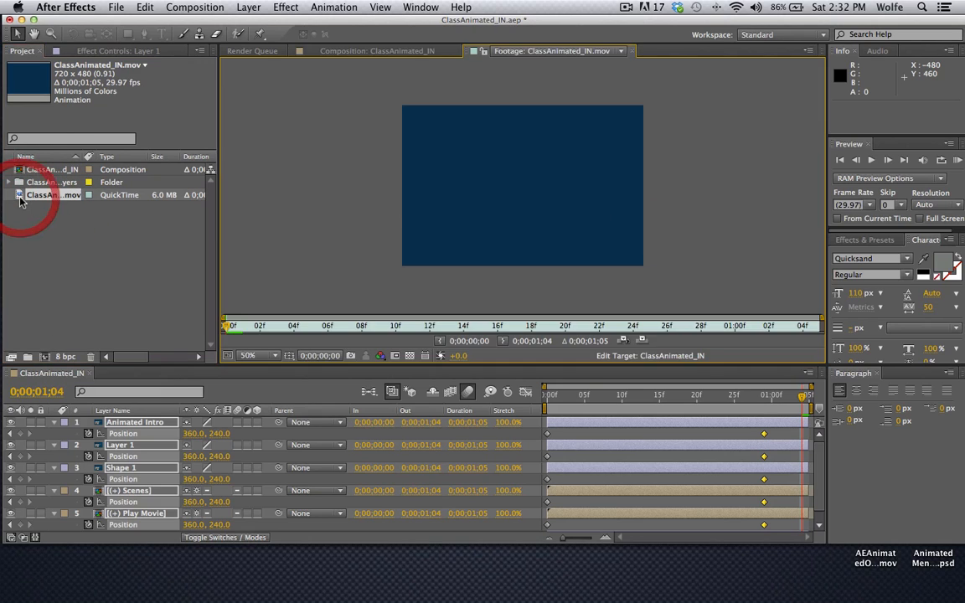
left_click(352, 51)
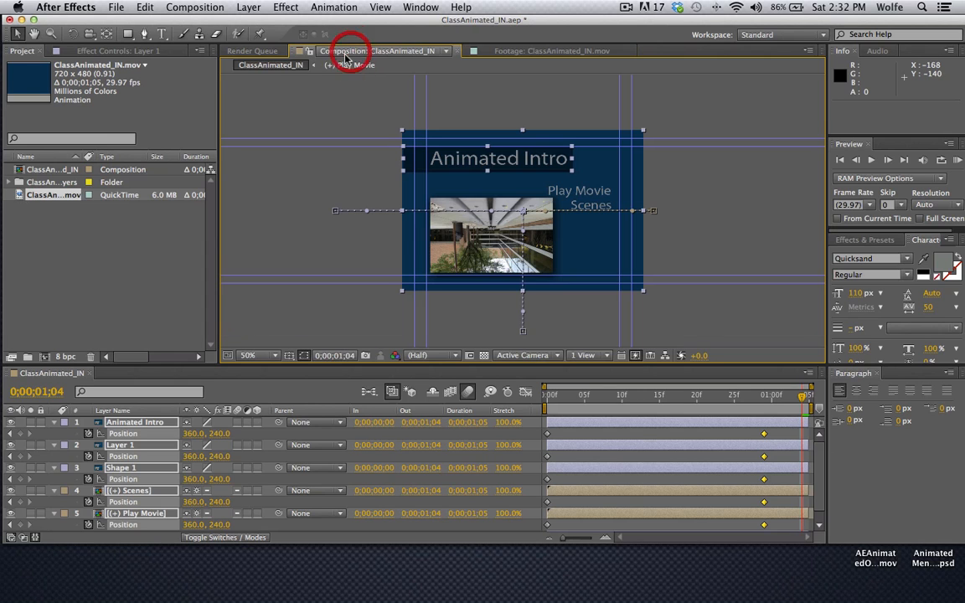
left_click(46, 357)
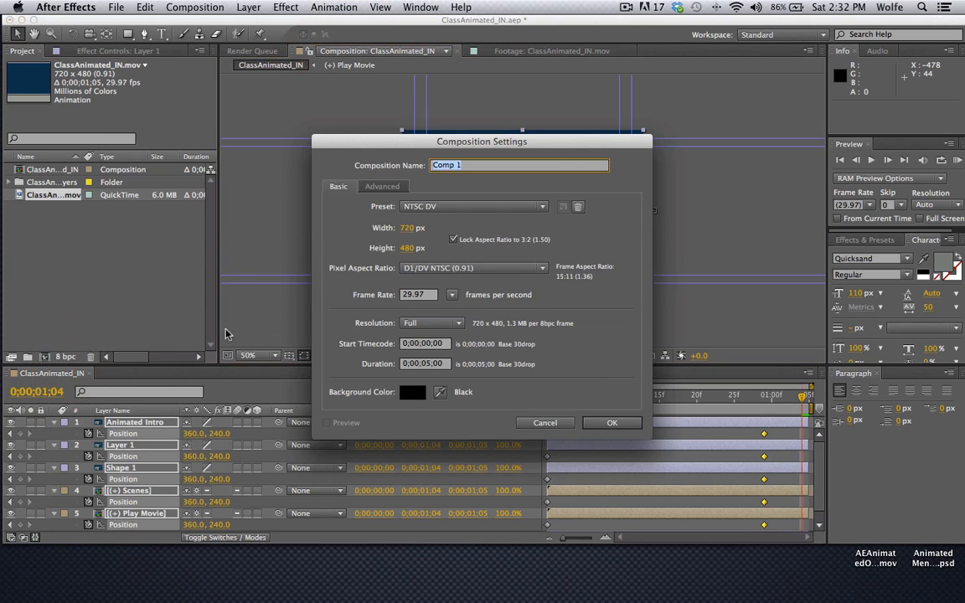
left_click(555, 423)
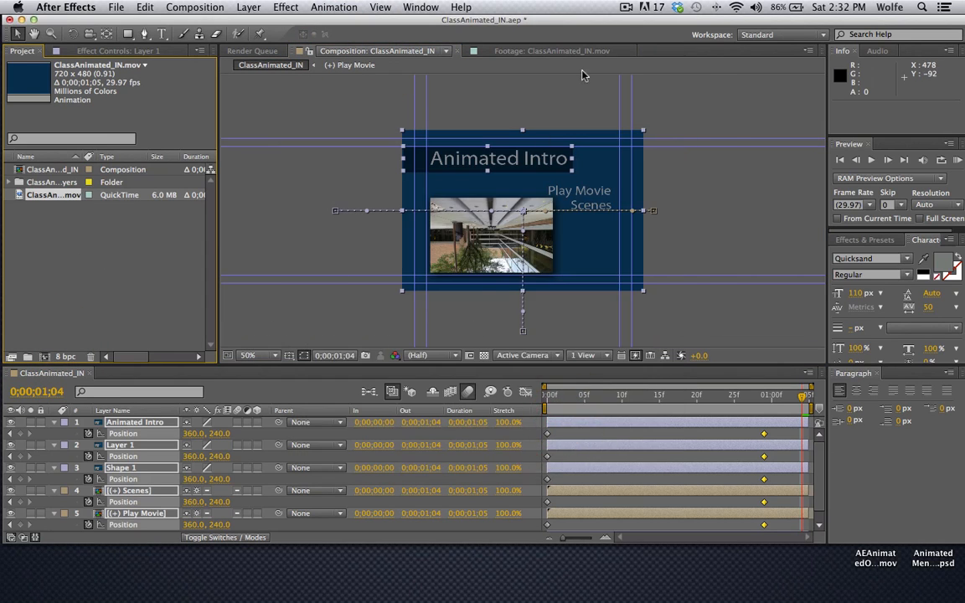
left_click(626, 9)
left_click(630, 48)
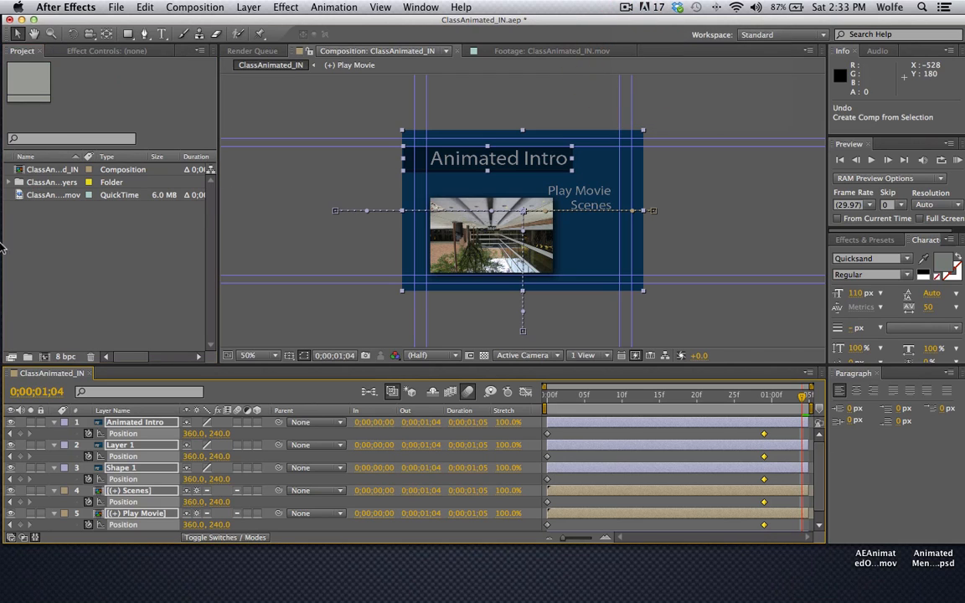
Step: Widen the project's Name column and create a new composition from the ClassAnimated_IN.mov footage
left_click(6, 236)
left_click(21, 198)
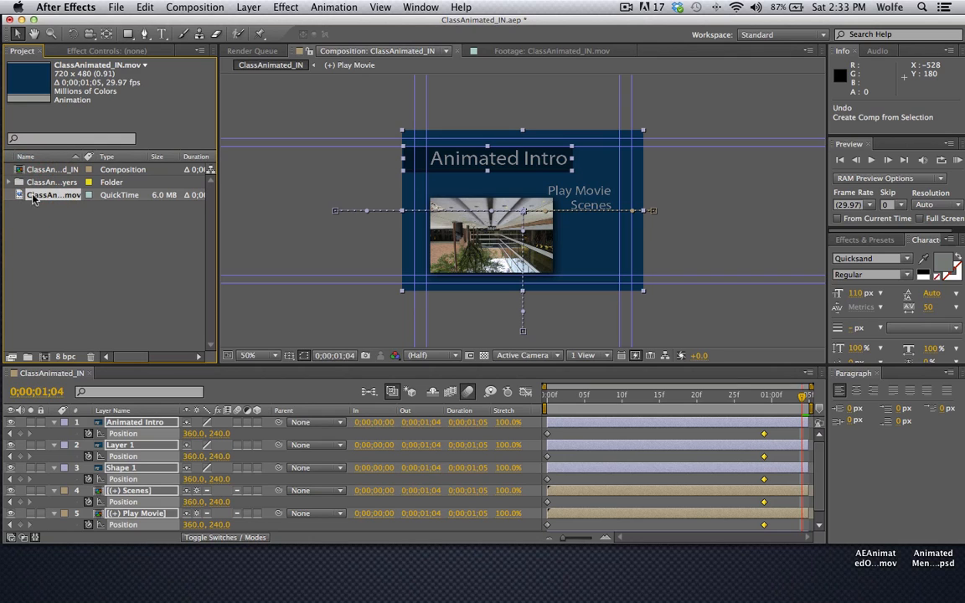
left_click_drag(82, 156, 110, 156)
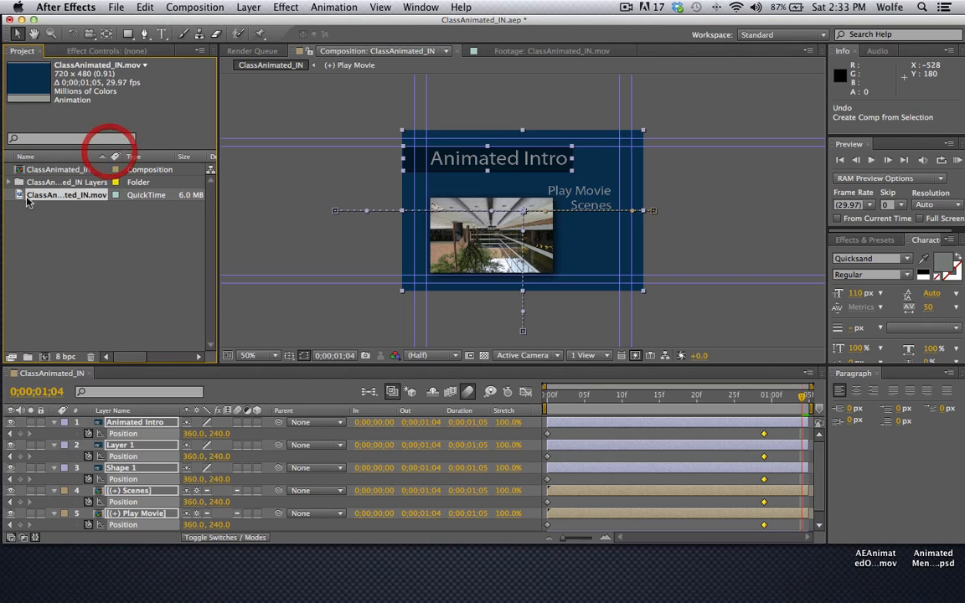
left_click_drag(19, 197, 44, 359)
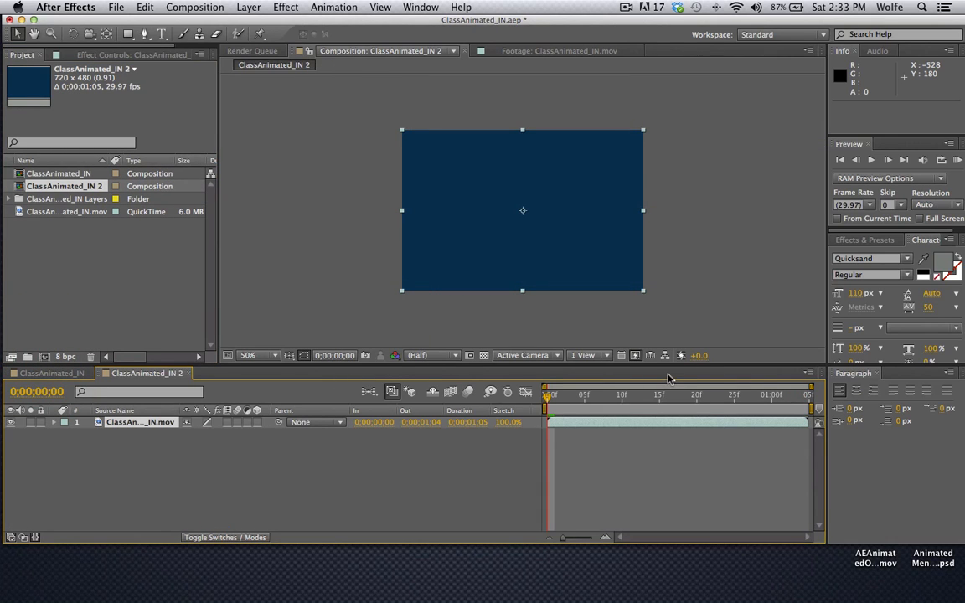
Step: Enlarge the application window downward and show the timeline's In, Out, Duration and Stretch columns
key("slash")
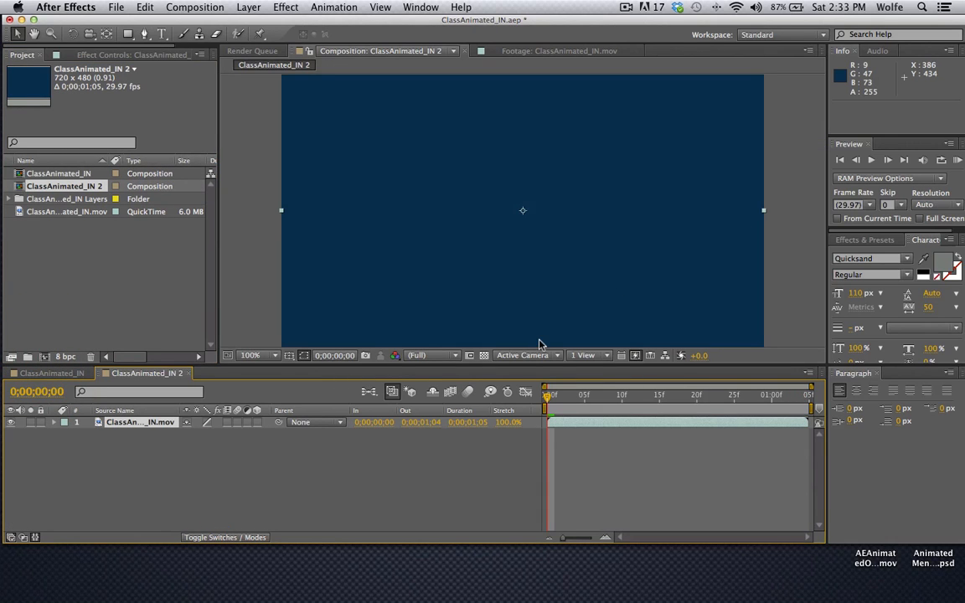
scroll(539, 340, "down", 1)
scroll(539, 340, "up", 1)
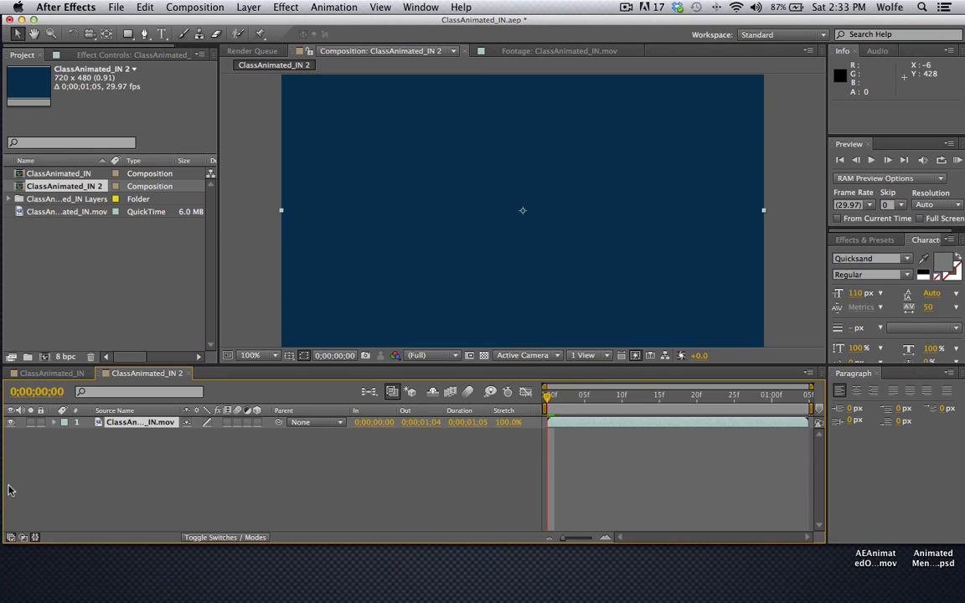
left_click(34, 537)
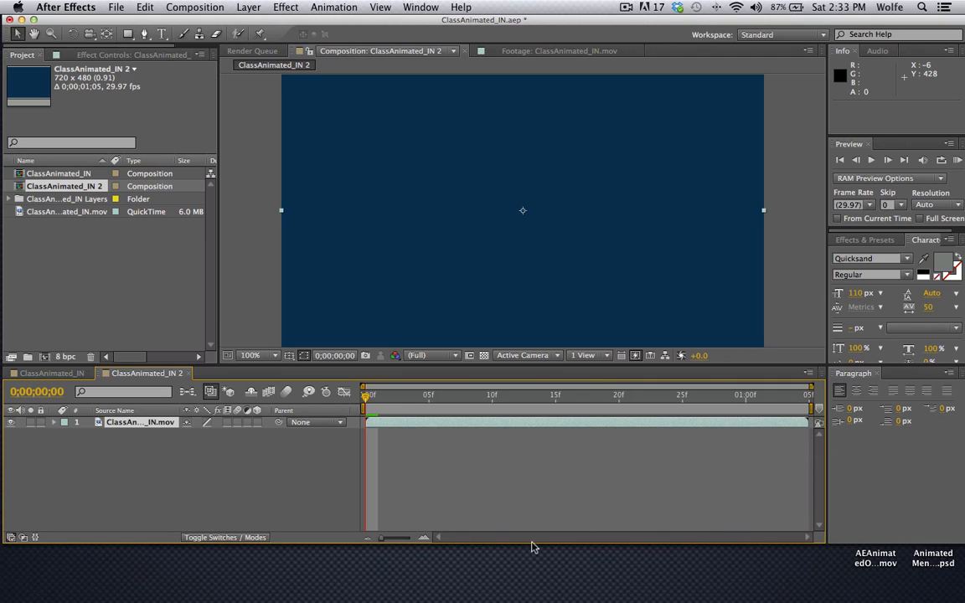
left_click_drag(306, 548, 306, 586)
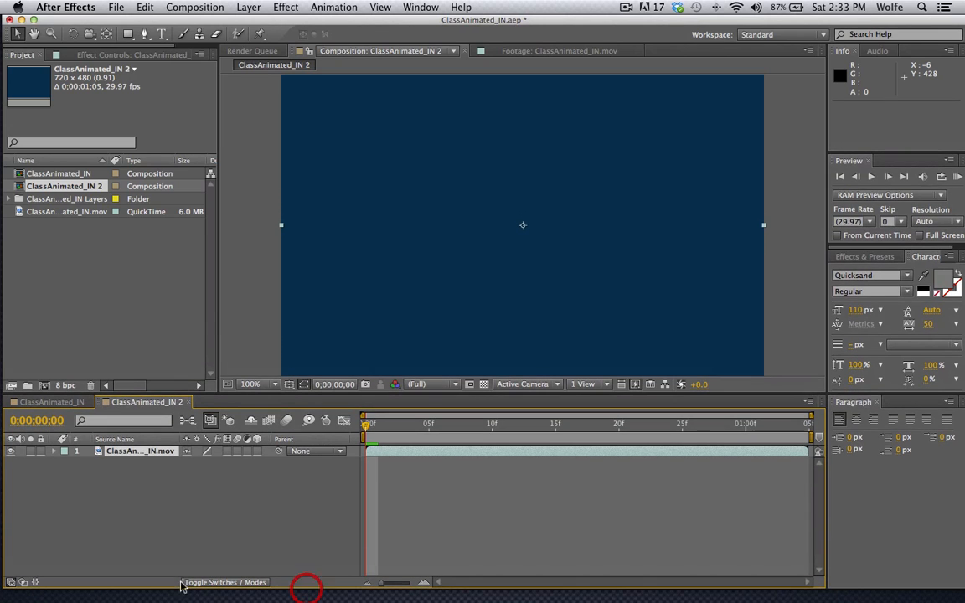
left_click(35, 582)
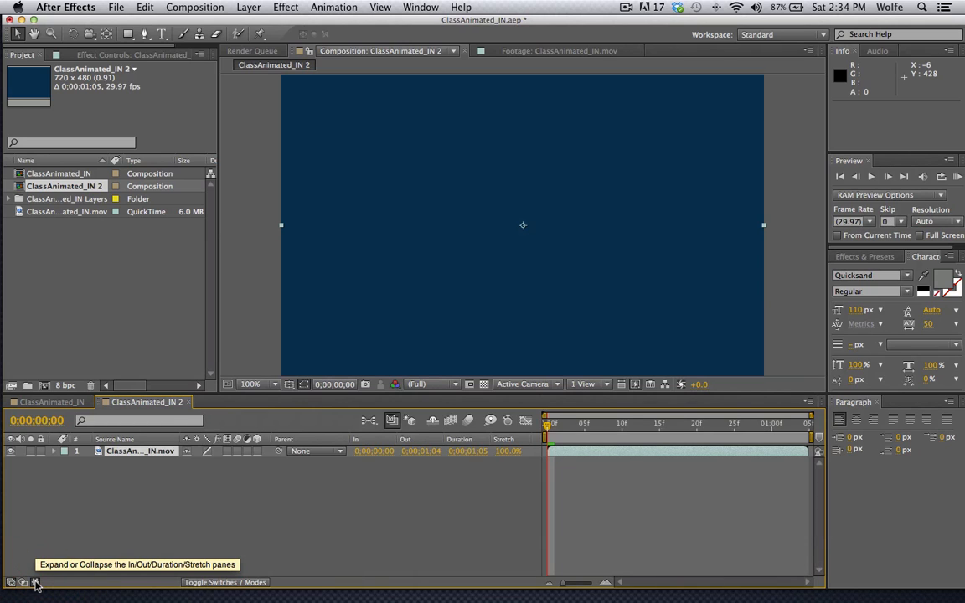
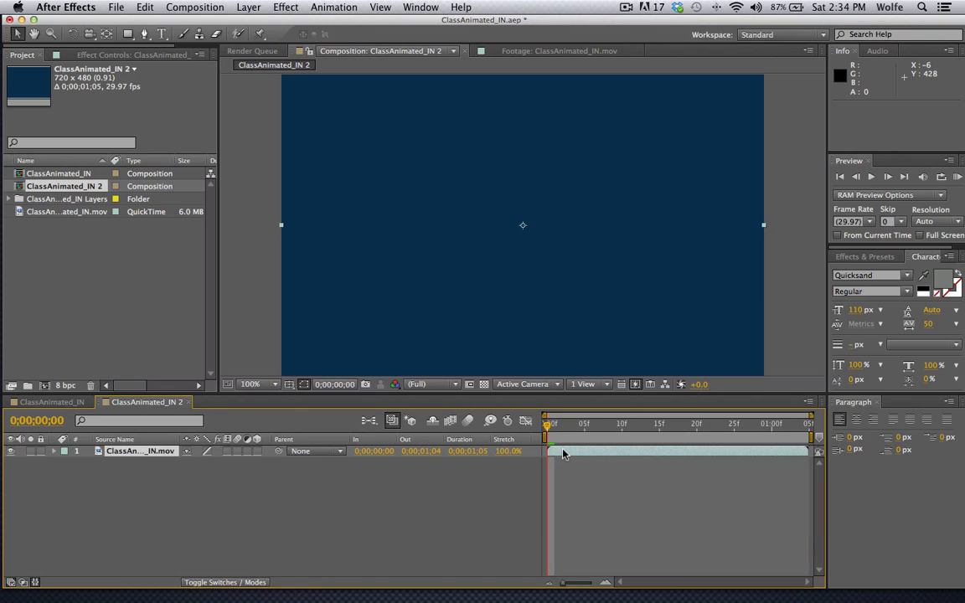
Step: Try moving the ClassAnimated_IN.mov layer to start at 0;00;00;14 and reversing it with a Stretch Factor of -100
left_click_drag(553, 453, 661, 450)
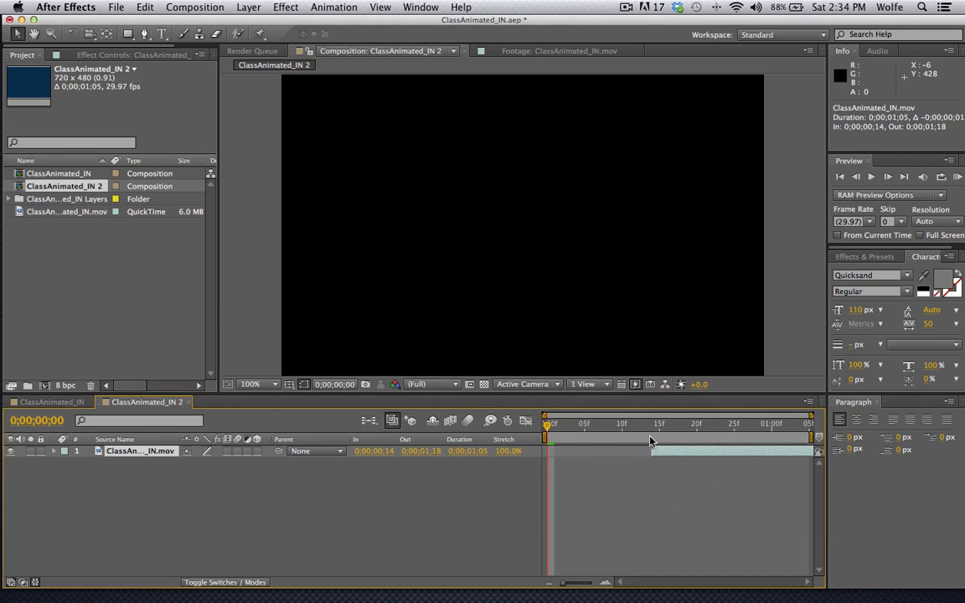
left_click(506, 451)
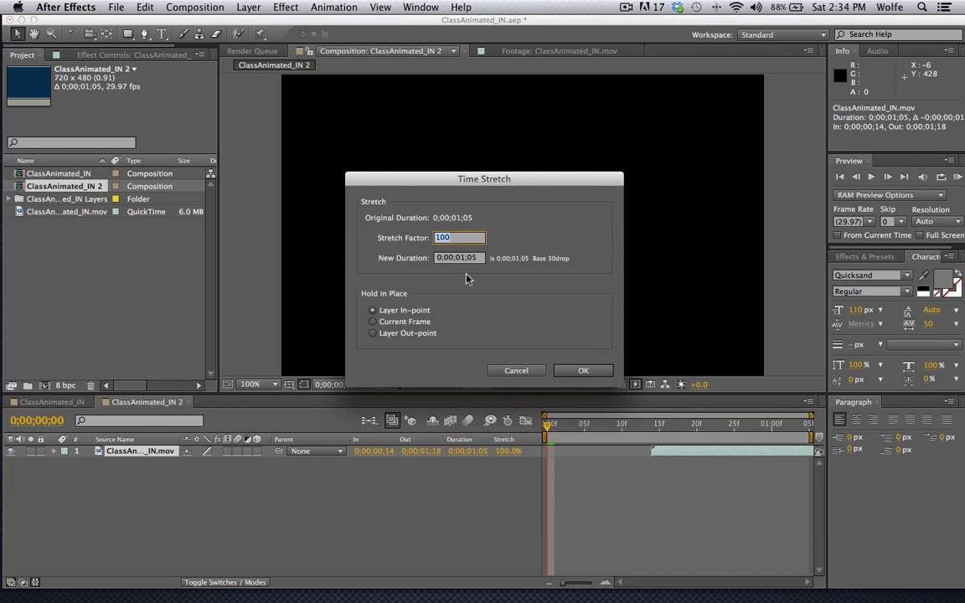
left_click(437, 240)
type("-")
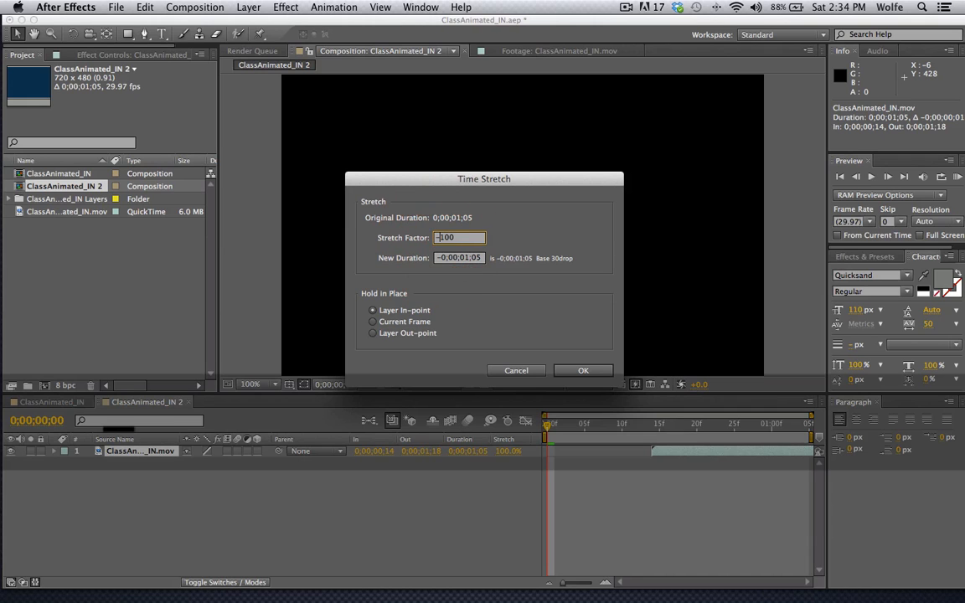
left_click(576, 371)
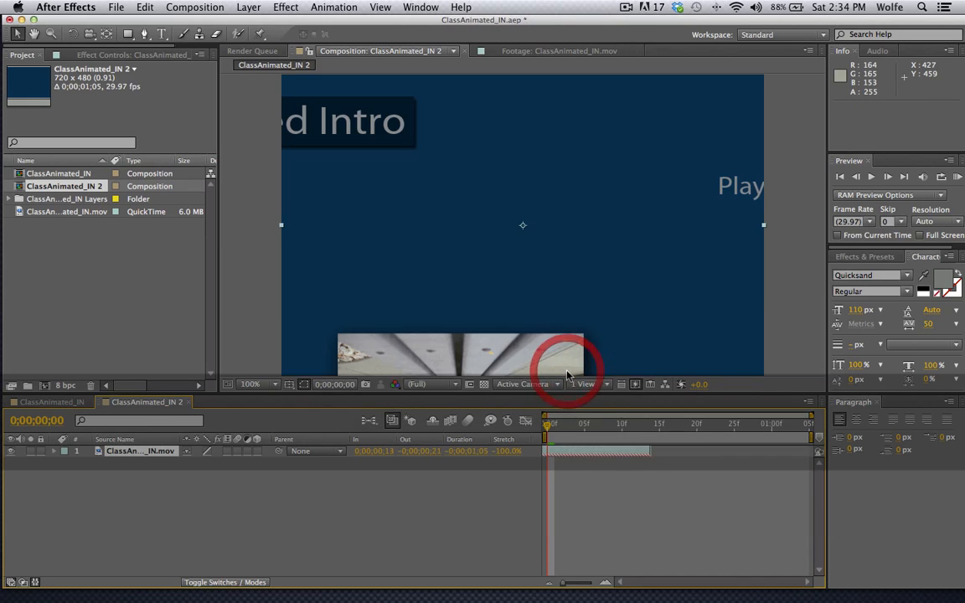
Step: Undo the layer stretch and the layer's move in time
mouse_move(547, 430)
left_mouse_down()
mouse_move(654, 436)
mouse_move(552, 433)
left_mouse_up()
key("super+z")
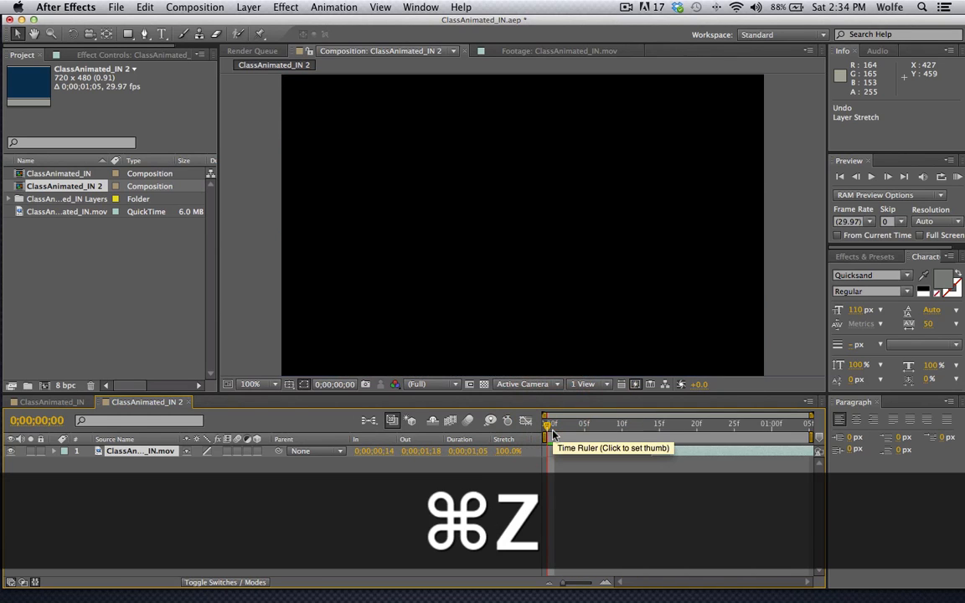
key("super+z")
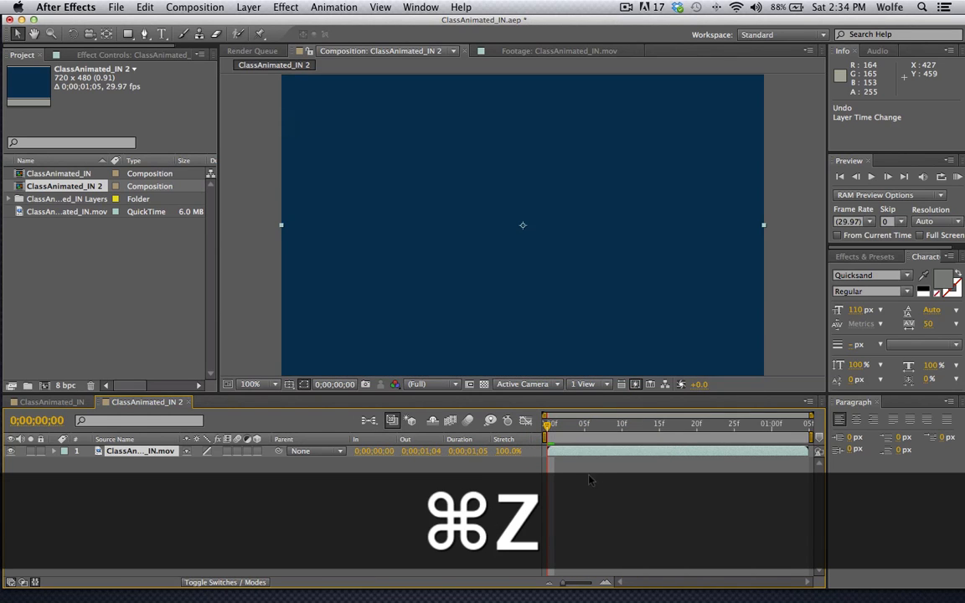
Step: Try reversing the ClassAnimated_IN.mov layer from its original position with a Stretch Factor of -100, holding the Layer In-point
left_click(507, 450)
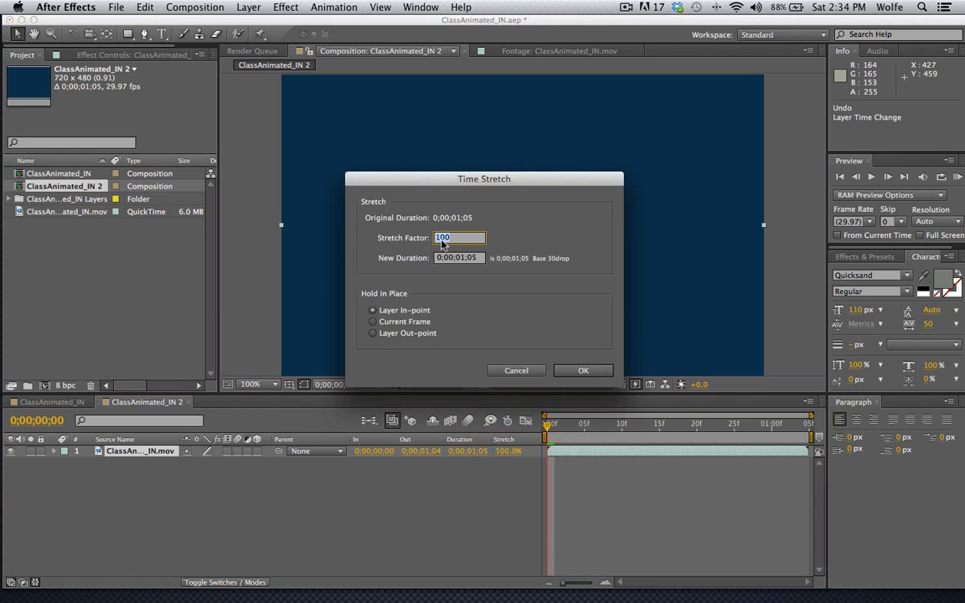
left_click(437, 239)
type("-")
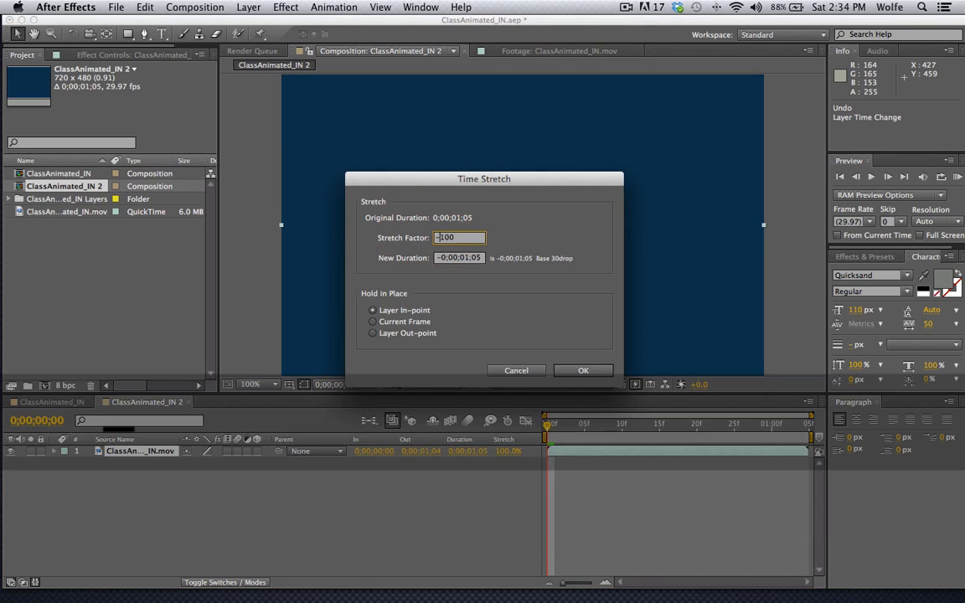
left_click(577, 369)
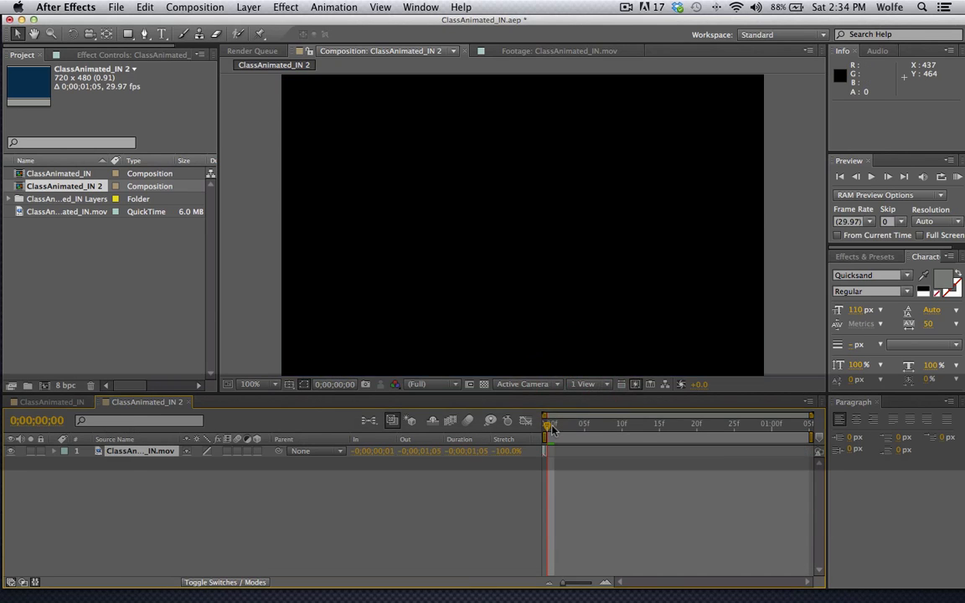
Step: Check the start of the timeline with the time indicator and undo the last layer stretch
left_click(578, 428)
left_click_drag(576, 428, 547, 427)
left_click(547, 427)
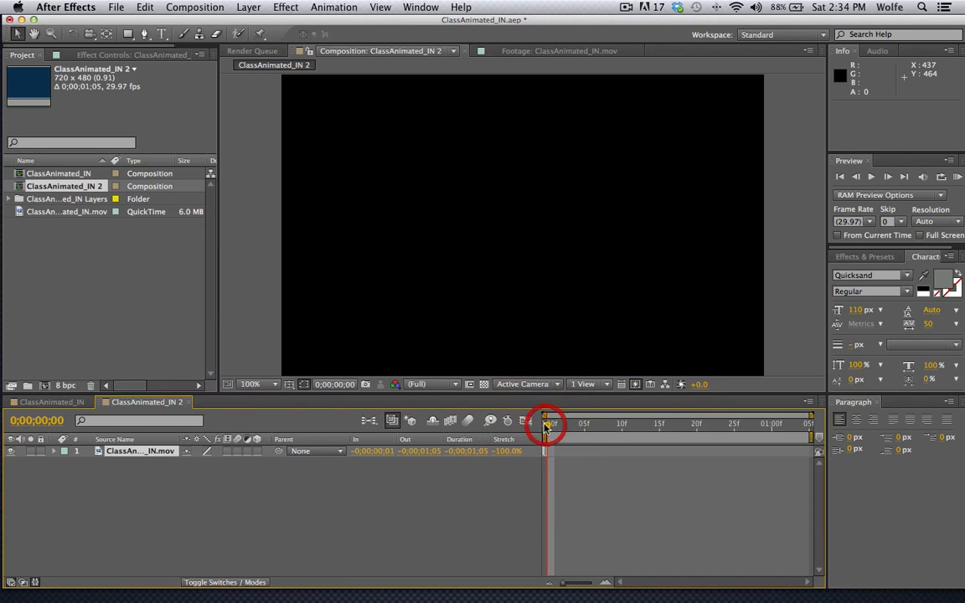
left_click(552, 427)
left_click(550, 425)
key("super+z")
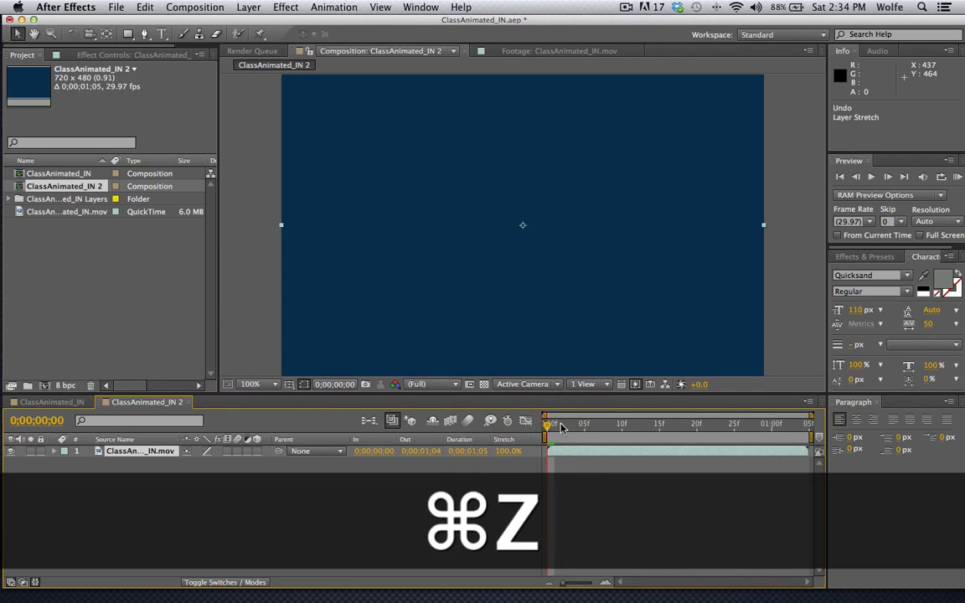
Step: Try moving the ClassAnimated_IN.mov layer to start at 0;00;00;08 and reversing it with a Stretch Factor of -100, and undo the stretch
left_click_drag(553, 452, 614, 451)
left_click(508, 451)
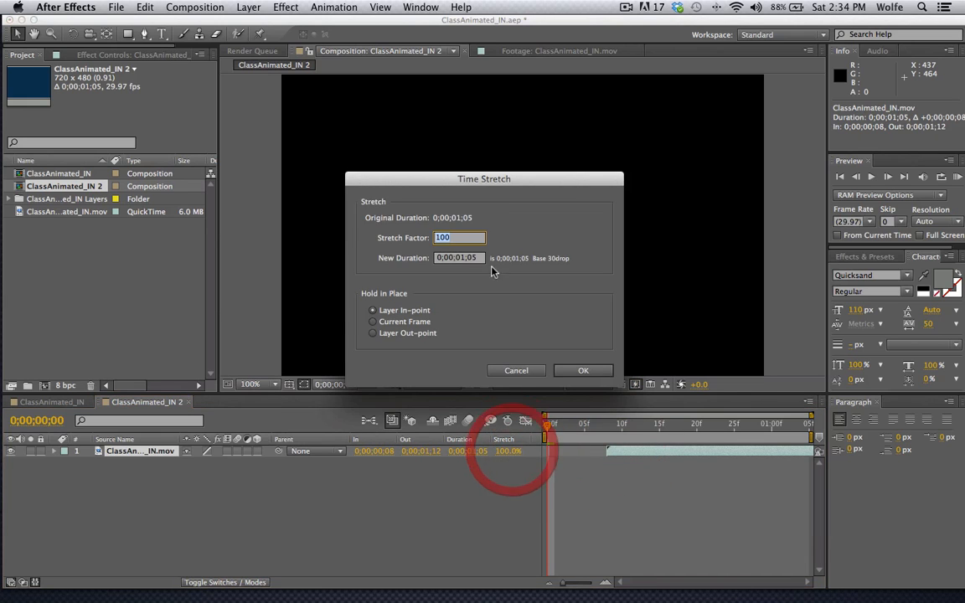
left_click(437, 238)
type("-100")
key("Tab")
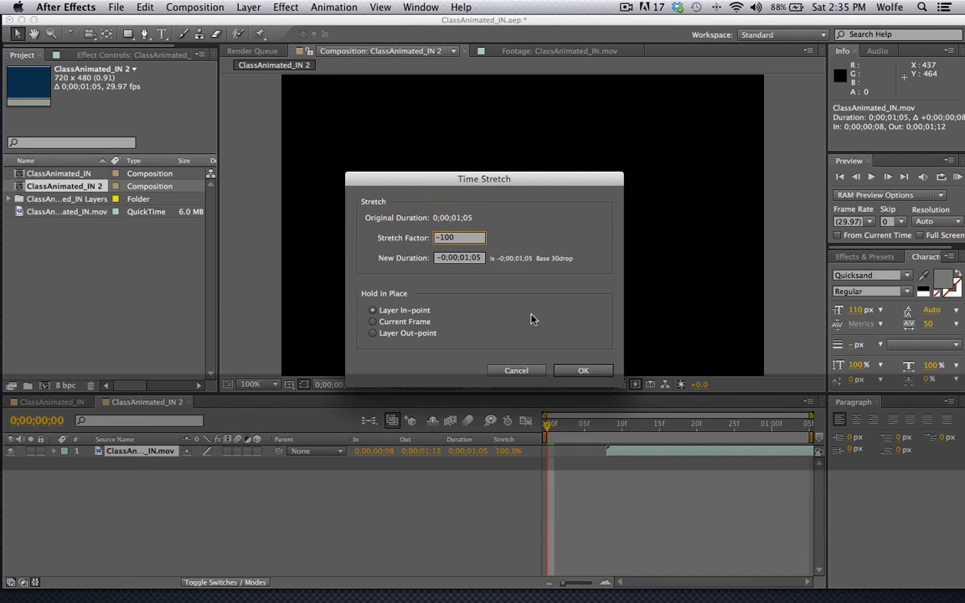
left_click(583, 371)
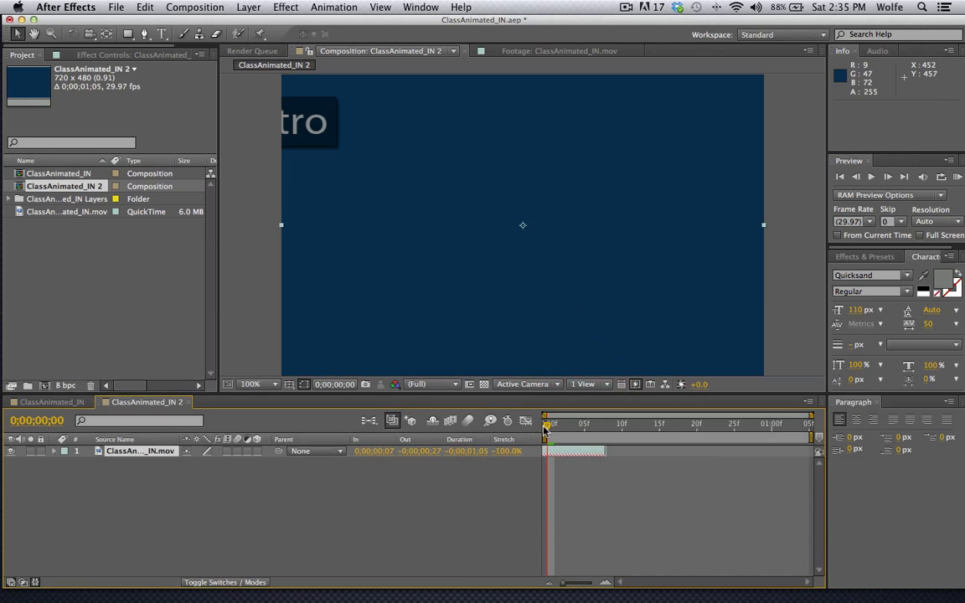
left_click(545, 425)
key("super+z")
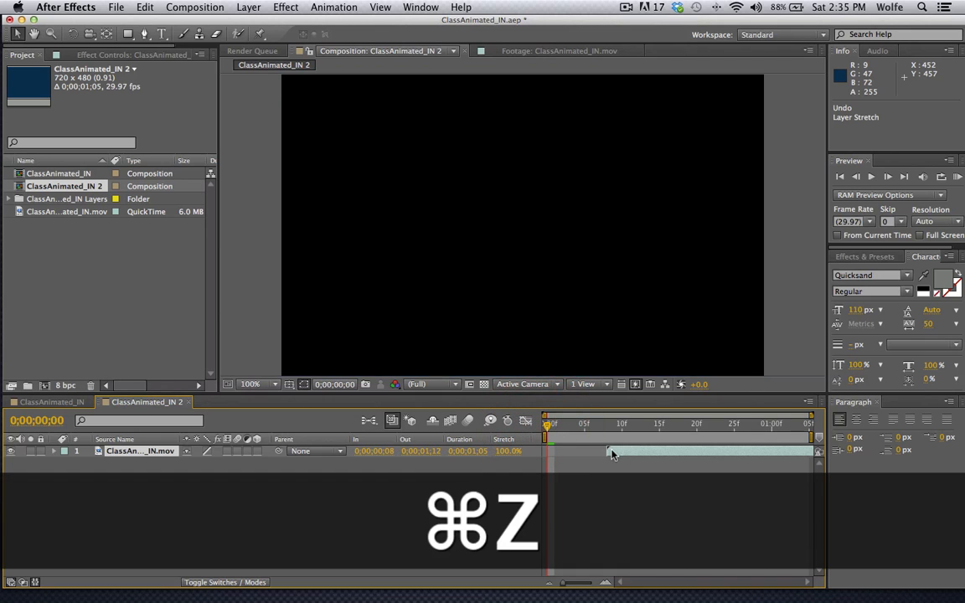
Step: Try reversing the ClassAnimated_IN.mov layer from a start at 0;00;00;15 with a Stretch Factor of -100, and undo the stretch
left_click_drag(611, 453, 673, 452)
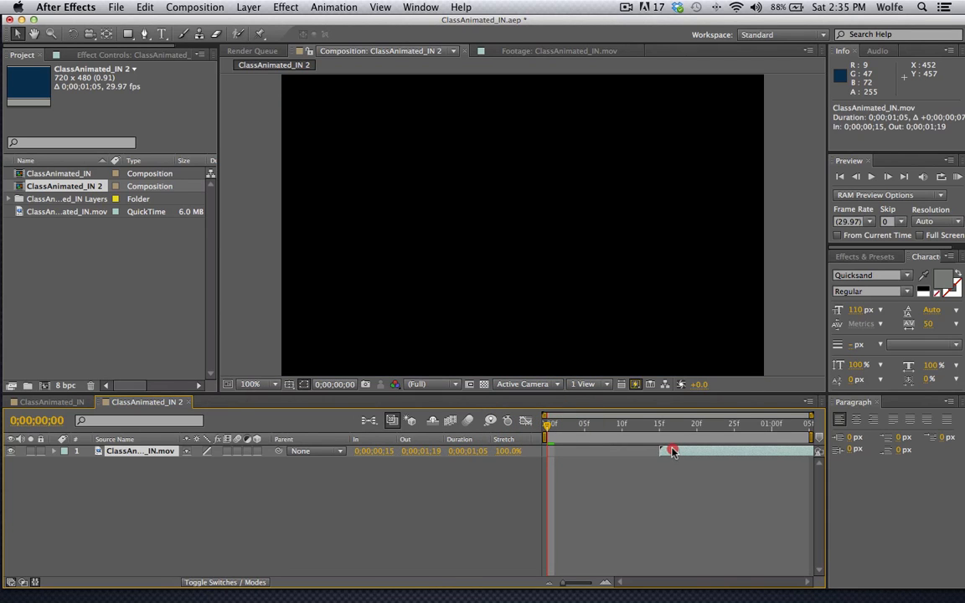
left_click(507, 451)
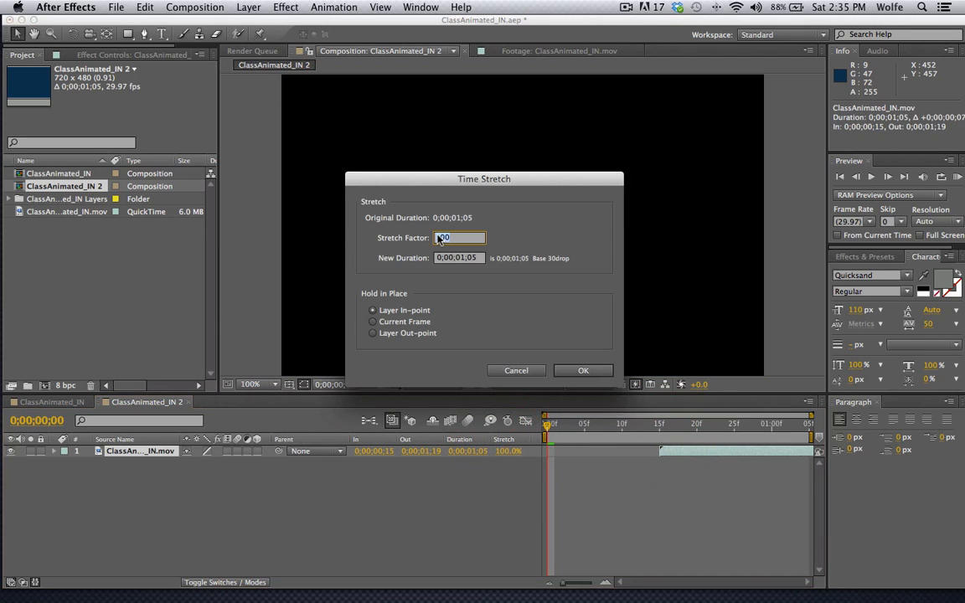
left_click(439, 238)
left_click(440, 239)
left_click(439, 238)
left_click(435, 237)
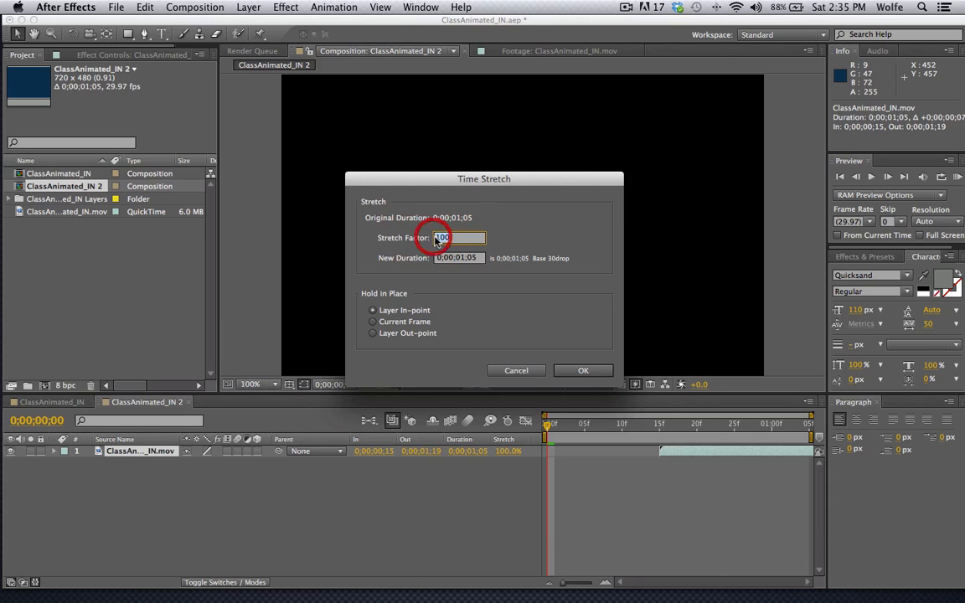
left_click(438, 240)
left_click(440, 242)
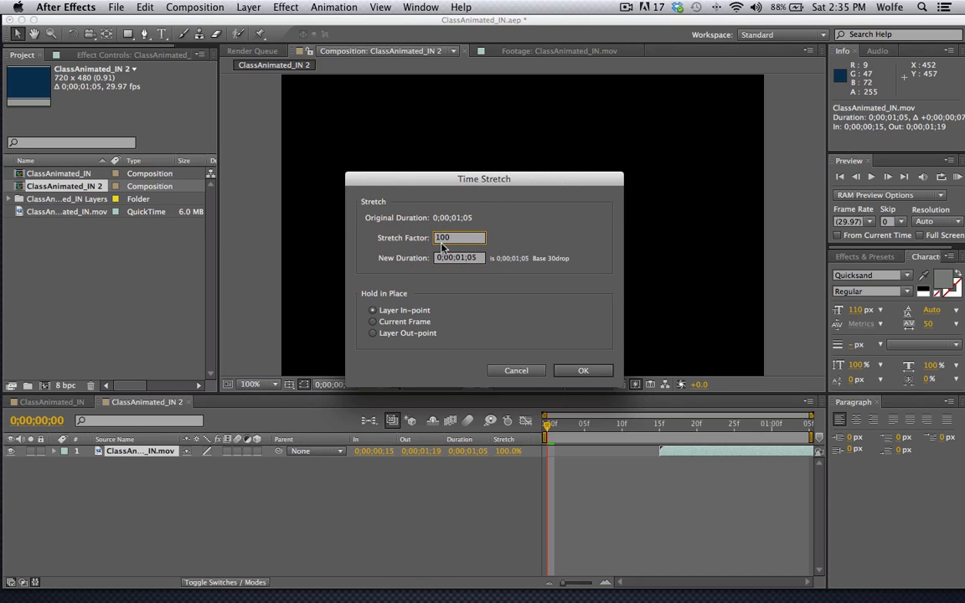
key("Left")
type("-")
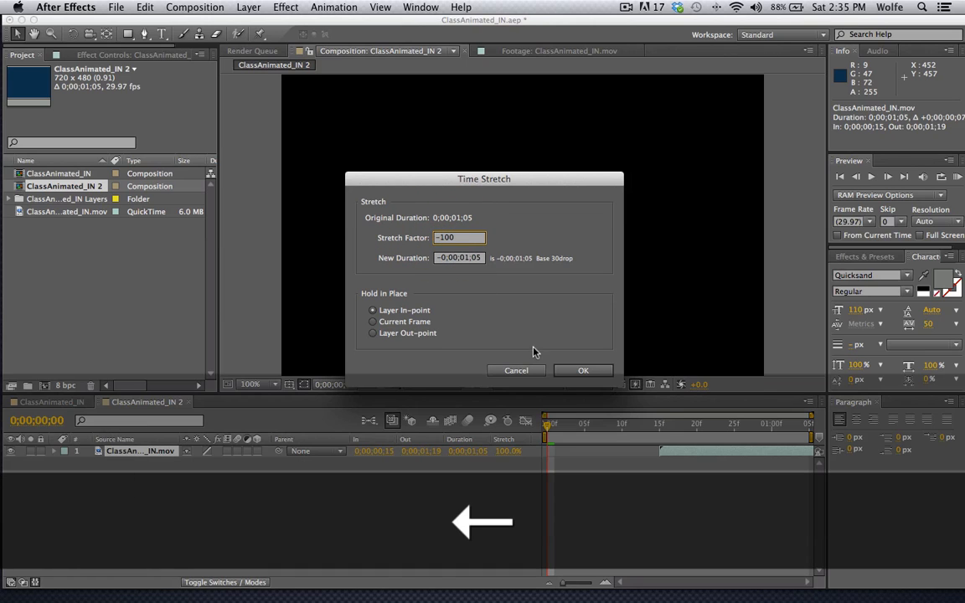
left_click(578, 371)
mouse_move(548, 427)
left_mouse_down()
mouse_move(675, 424)
mouse_move(545, 426)
left_mouse_up()
key("super+z")
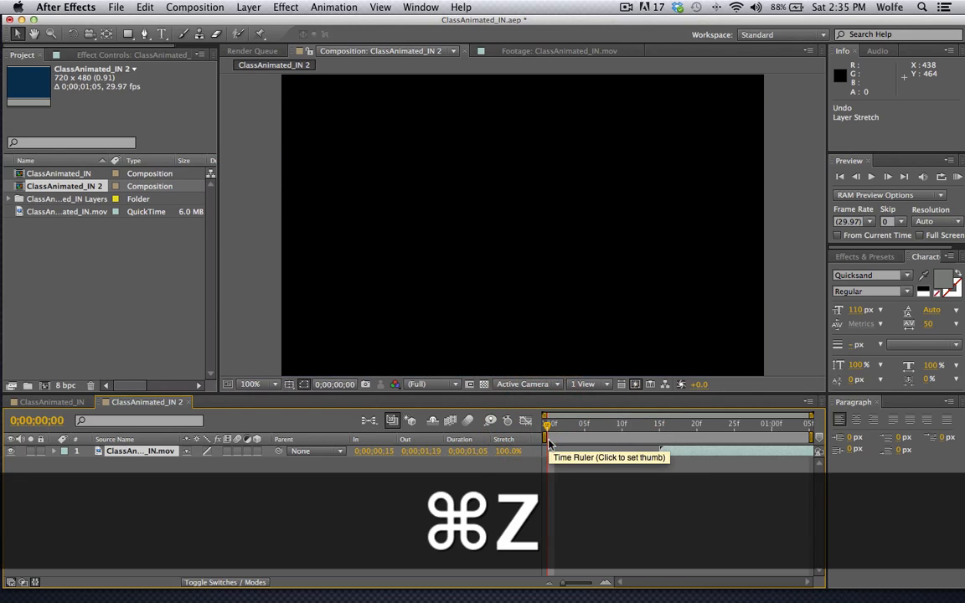
Step: Try reversing the ClassAnimated_IN.mov layer from a start at 0;00;00;19 with a Stretch Factor of -100, and undo the stretch
left_click_drag(696, 450, 729, 452)
left_click(501, 452)
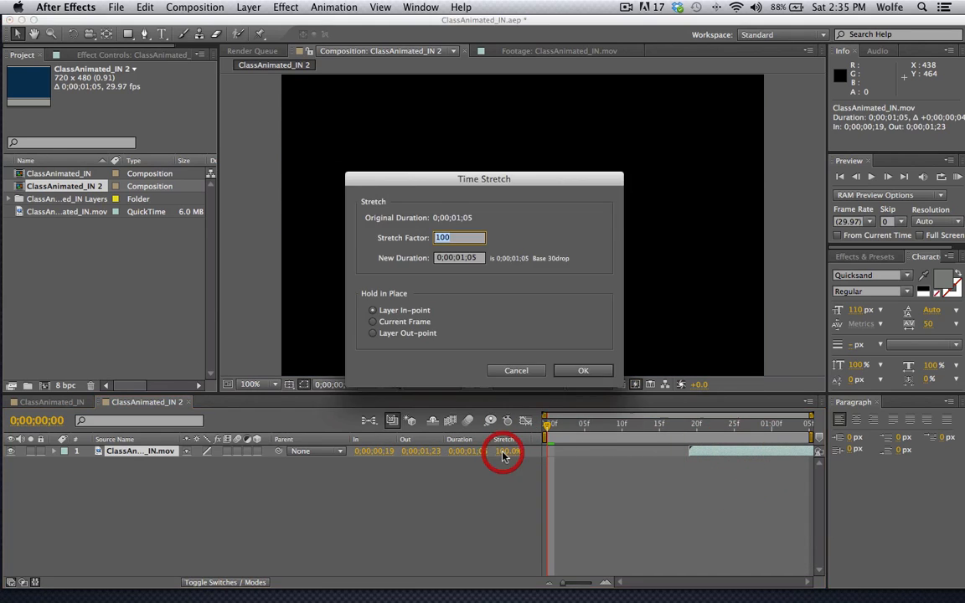
type("-100")
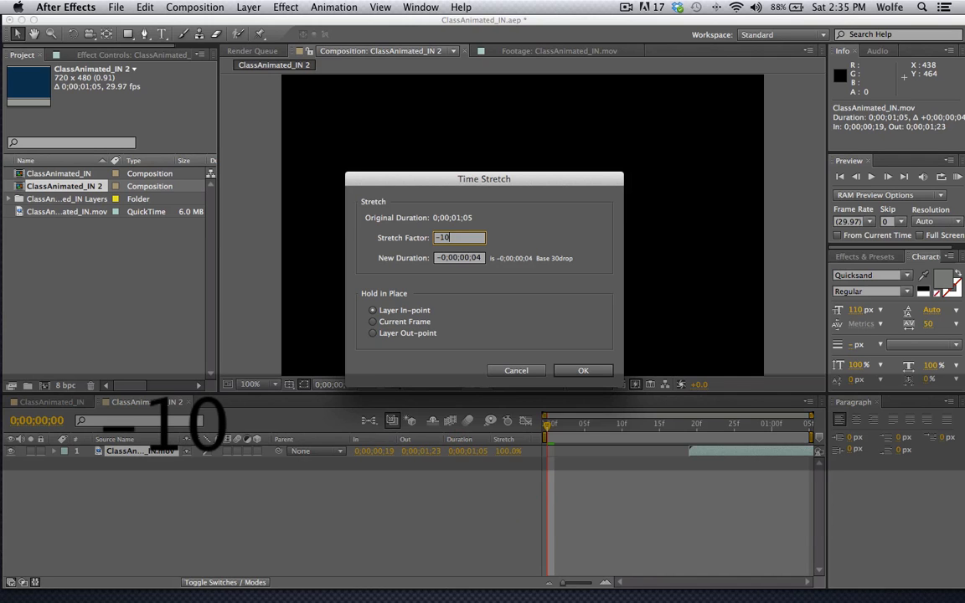
left_click(564, 370)
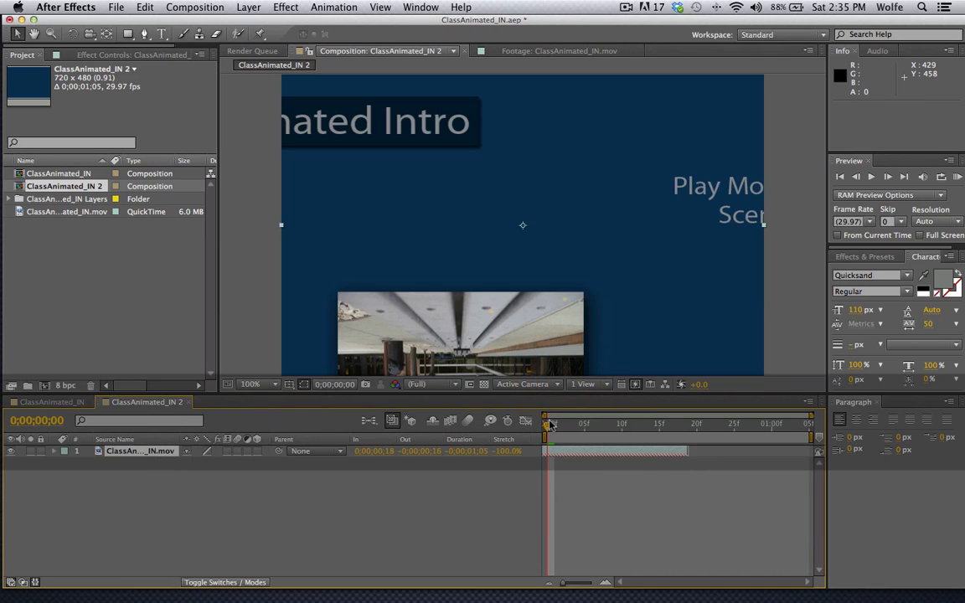
left_click_drag(549, 424, 519, 425)
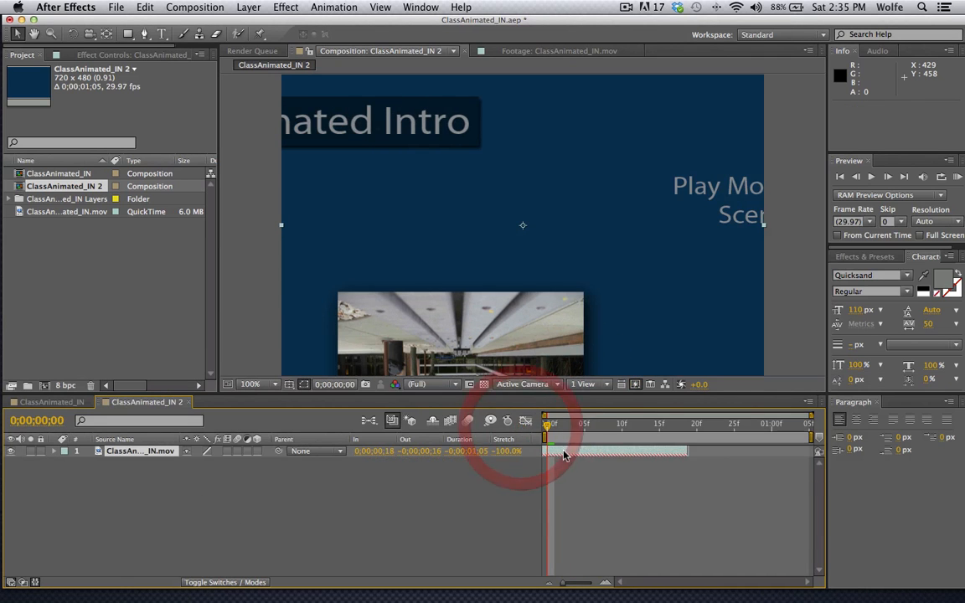
key("super+z")
Step: Move the ClassAnimated_IN.mov layer to start at 0;00;00;25, reverse it with a Stretch Factor of -100, and preview the first frames
left_click_drag(701, 459, 743, 452)
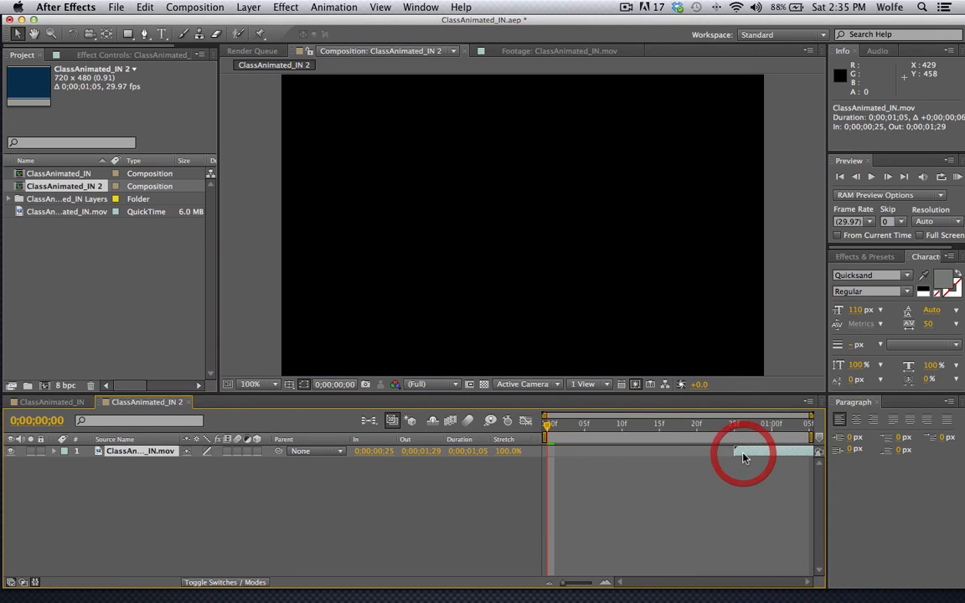
left_click(508, 451)
type("-1")
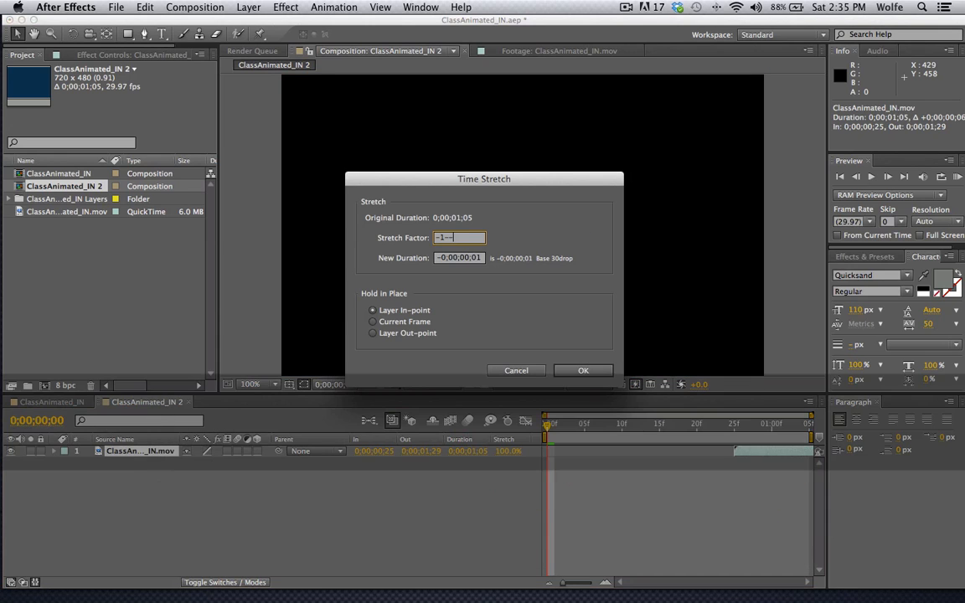
type("00")
left_click(555, 372)
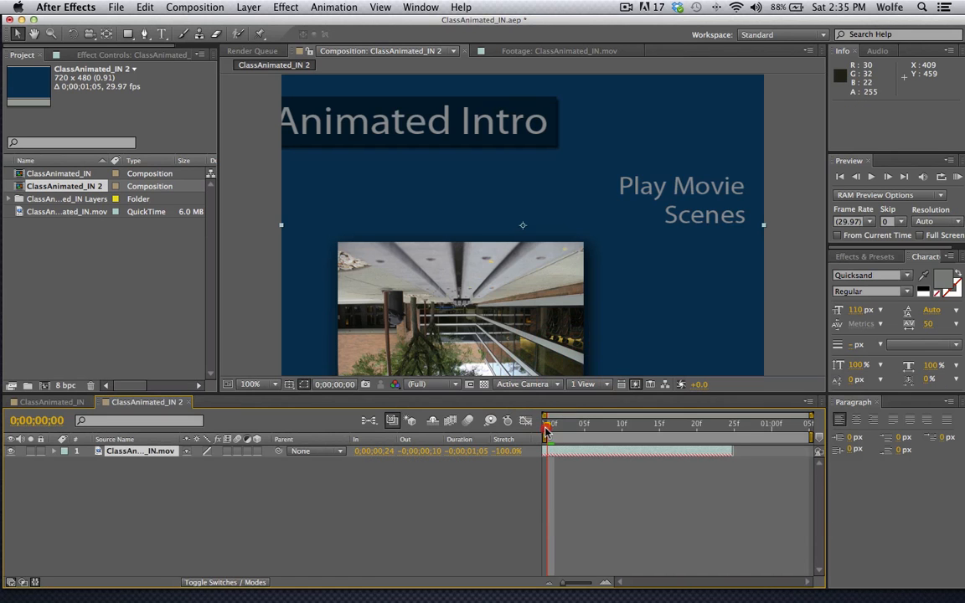
left_click_drag(547, 428, 590, 430)
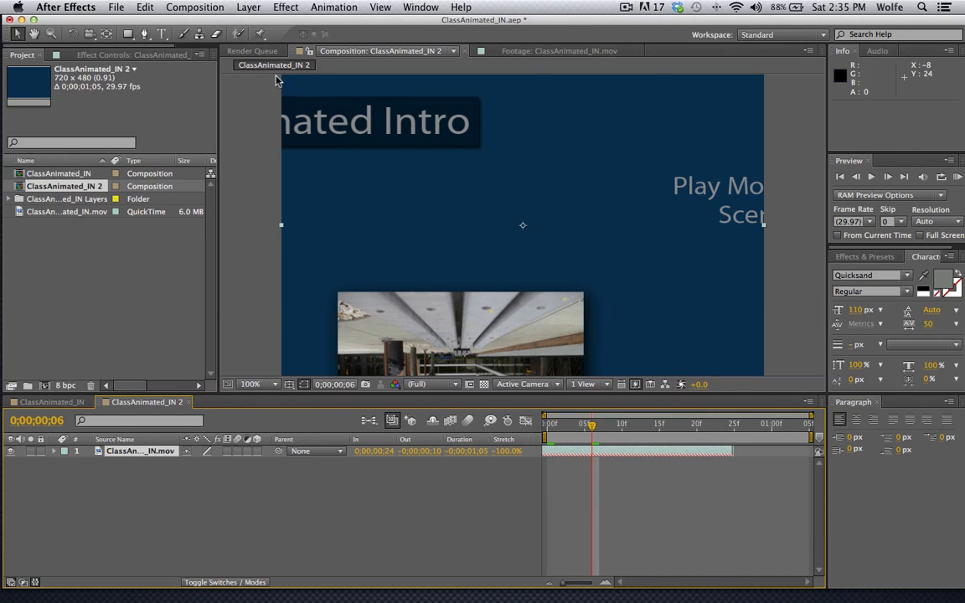
Step: Add the ClassAnimated_IN 2 composition to the render queue and render it as ClassAnimated_OUT into the ClassAnimateIntro folder
left_click(194, 7)
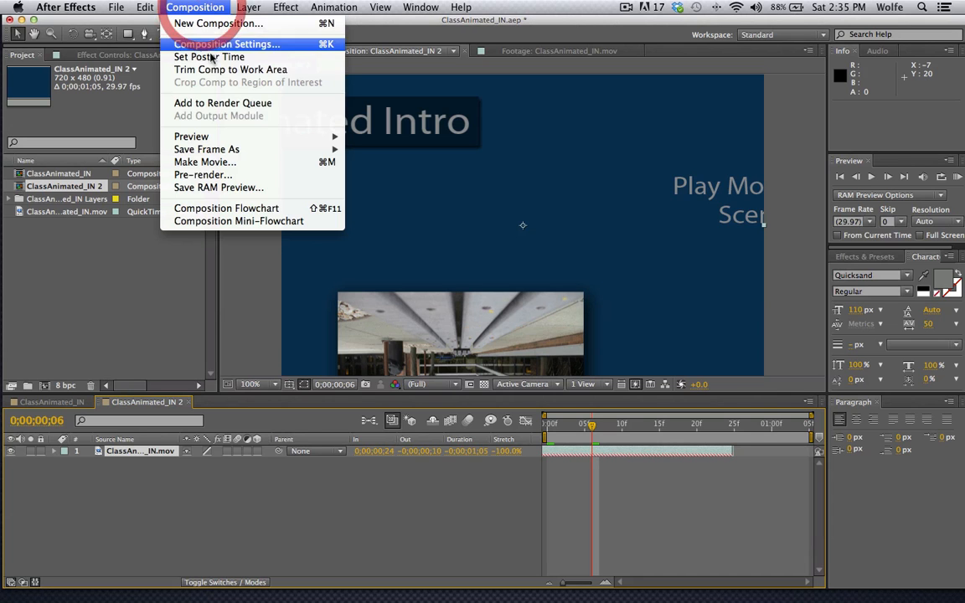
left_click(193, 102)
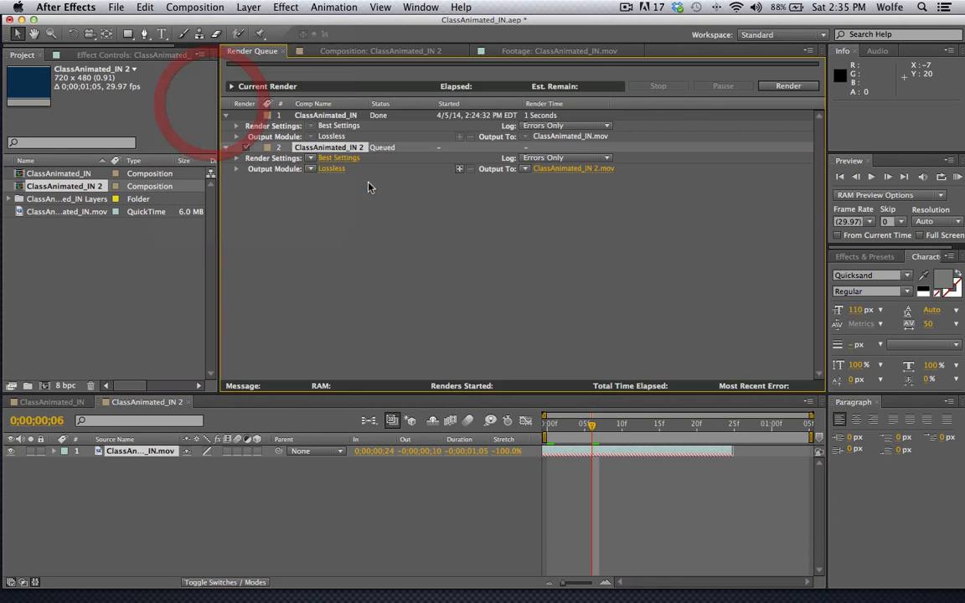
left_click(556, 170)
left_click(495, 126)
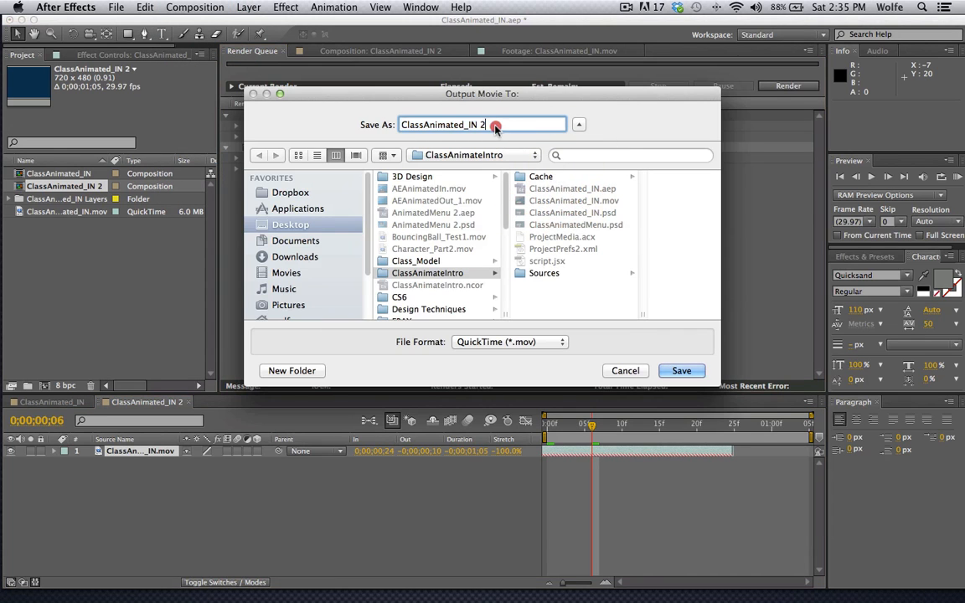
key("BackSpace")
key("BackSpace")
key("BackSpace")
key("BackSpace")
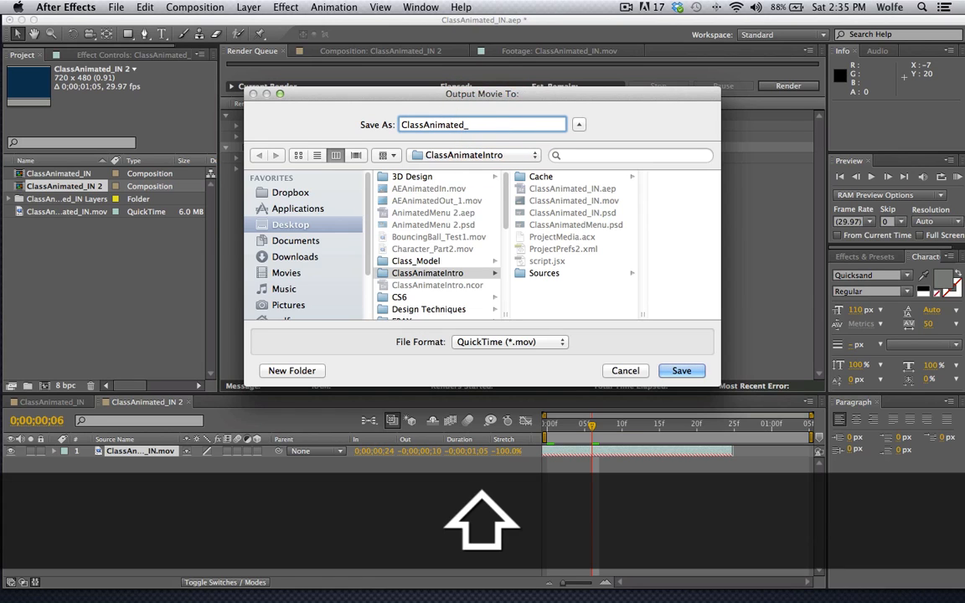
type("OUT")
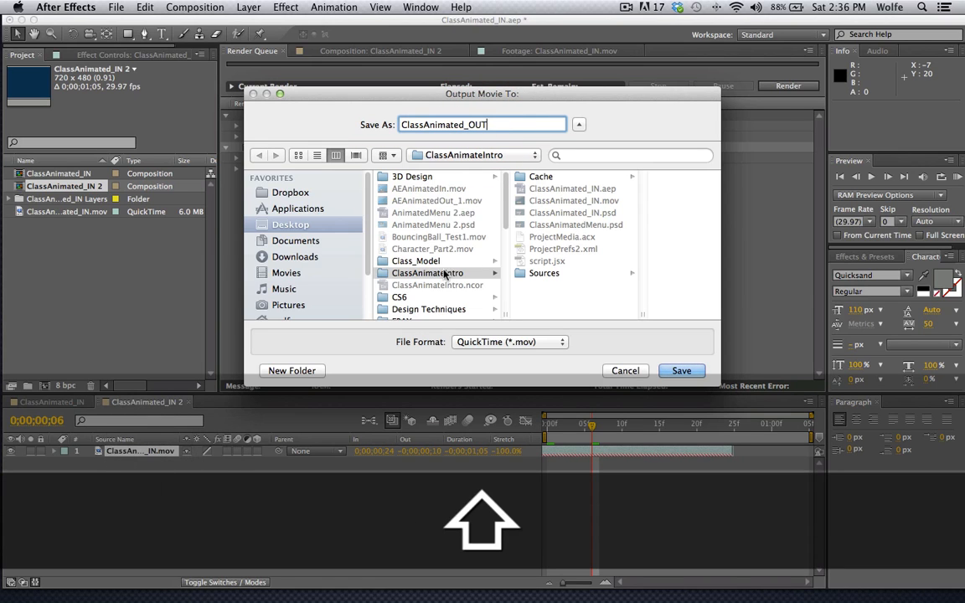
left_click(445, 273)
left_click(681, 372)
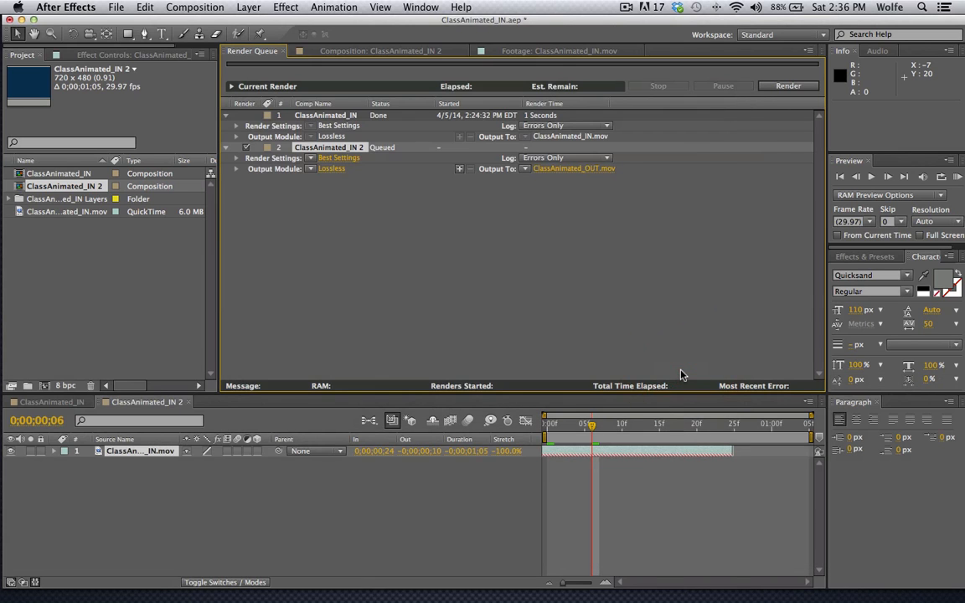
left_click(788, 85)
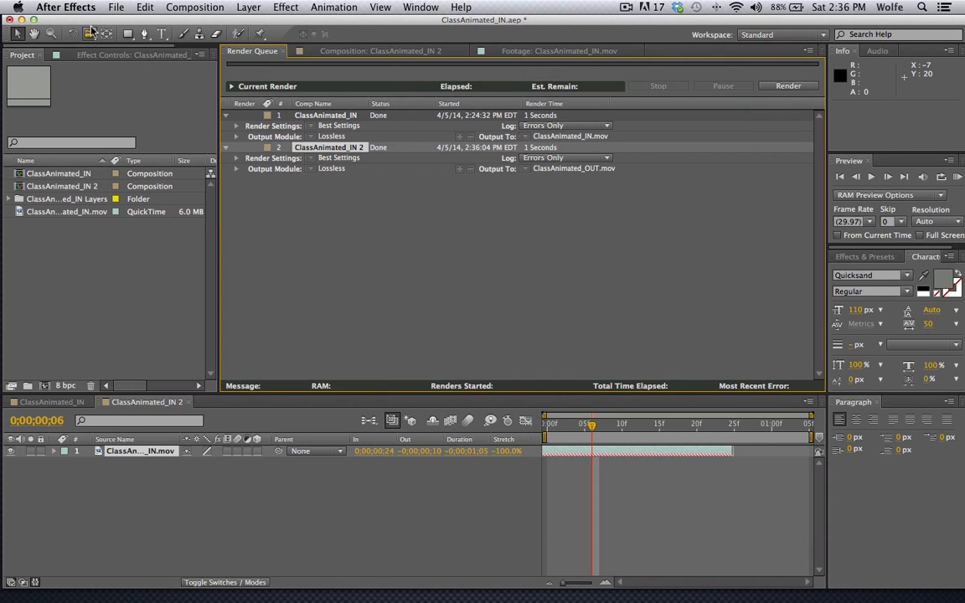
Step: Switch to Encore and import ClassAnimated_OUT.mov from the ClassAnimateIntro folder as an asset
left_click(21, 19)
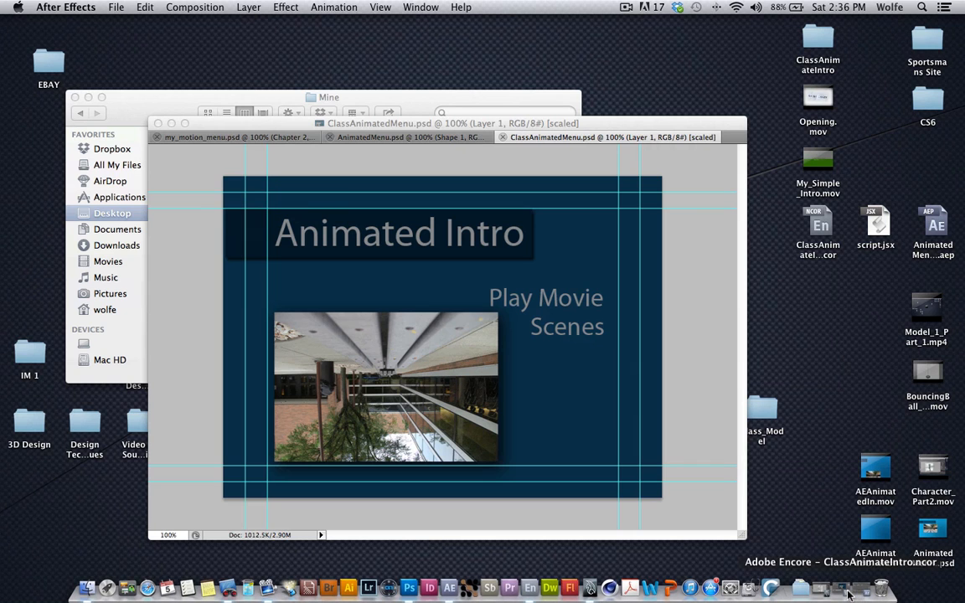
left_click(838, 592)
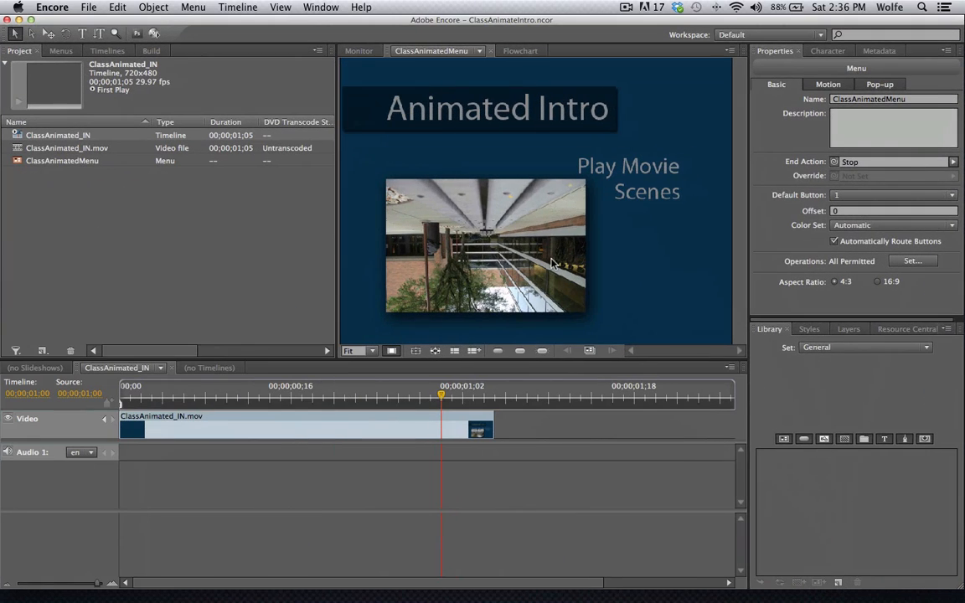
double_click(149, 202)
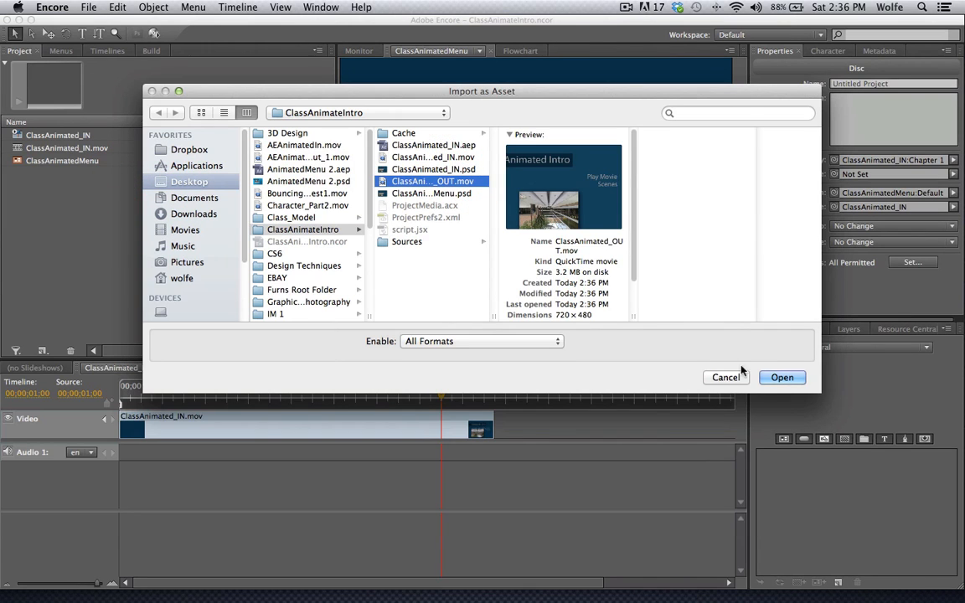
left_click(776, 378)
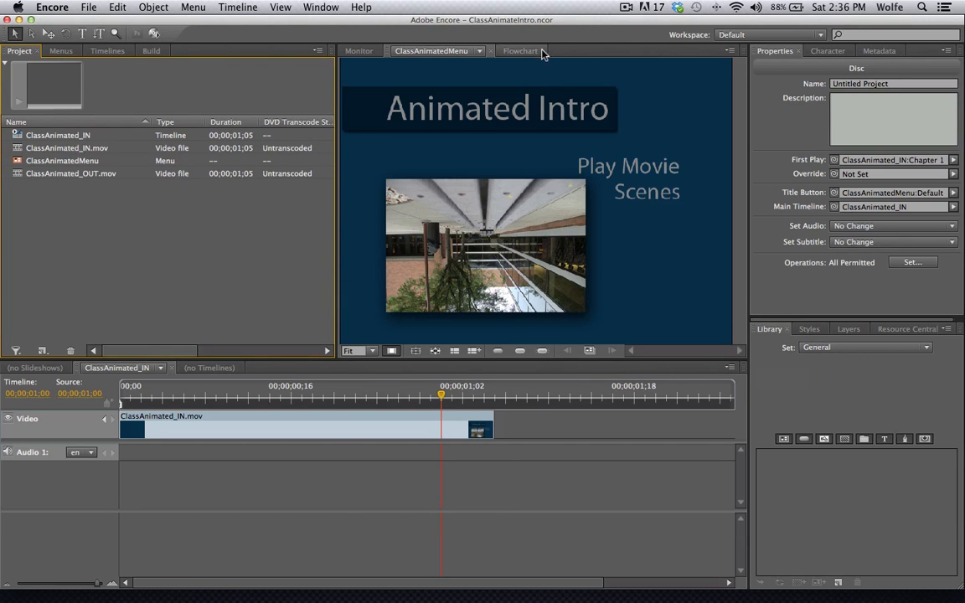
left_click(626, 8)
left_click(633, 37)
left_click(490, 155)
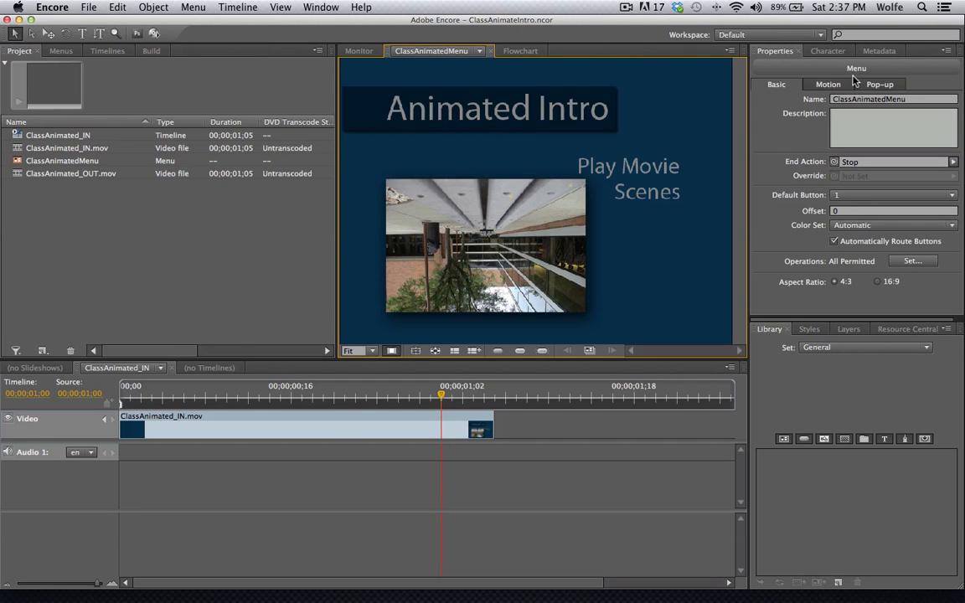
Step: Assign ClassAnimated_OUT.mov as the transition asset of the Play Movie button in ClassAnimatedMenu
left_click(668, 172)
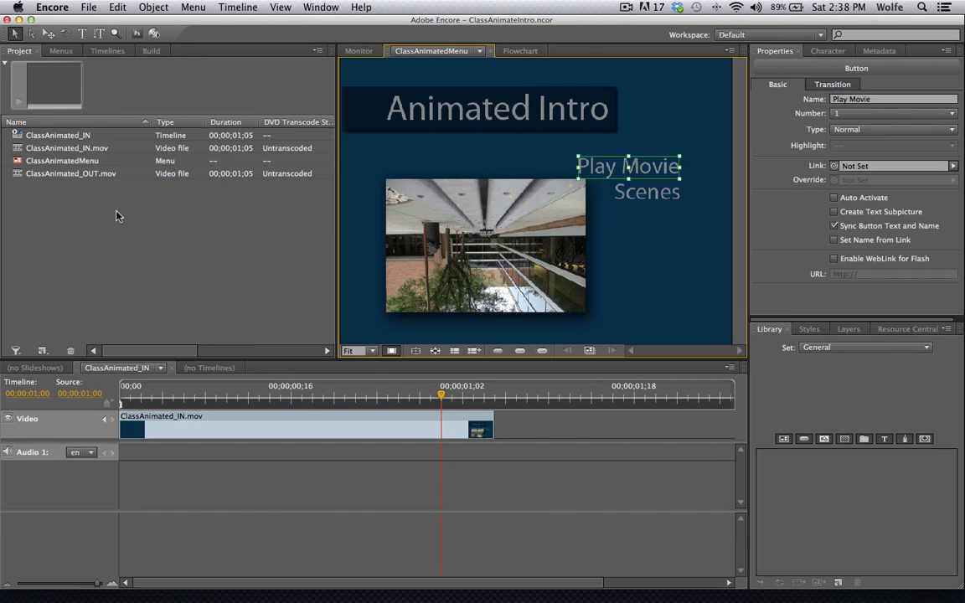
left_click(626, 7)
left_click(634, 47)
left_click(830, 85)
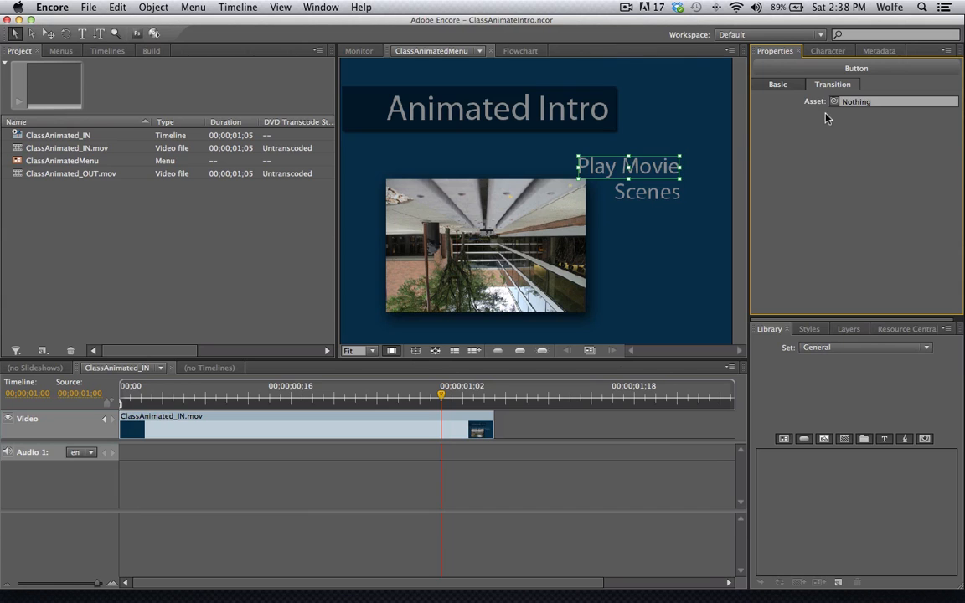
left_click_drag(835, 103, 158, 277)
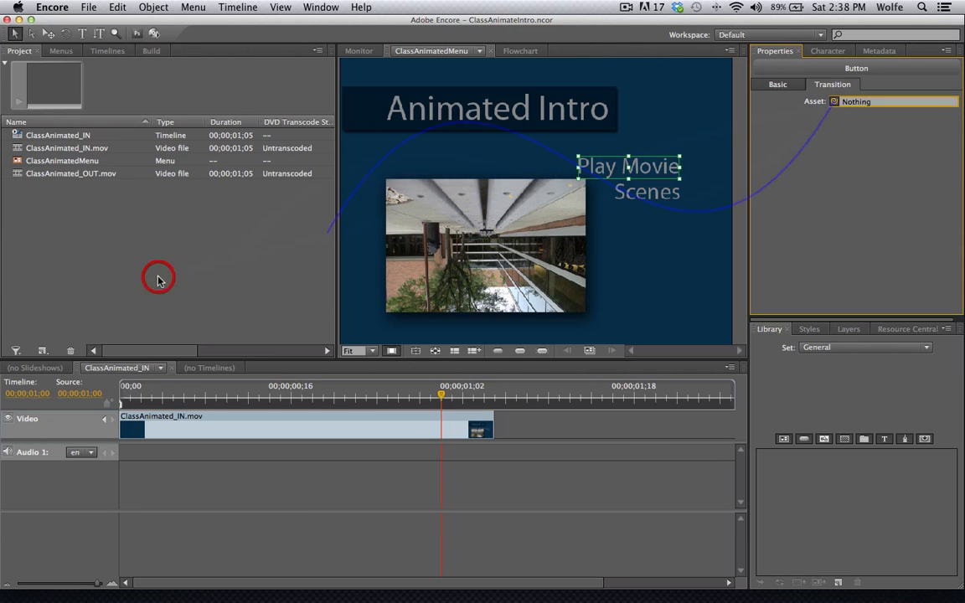
left_click_drag(834, 101, 758, 242)
left_click_drag(835, 101, 769, 463)
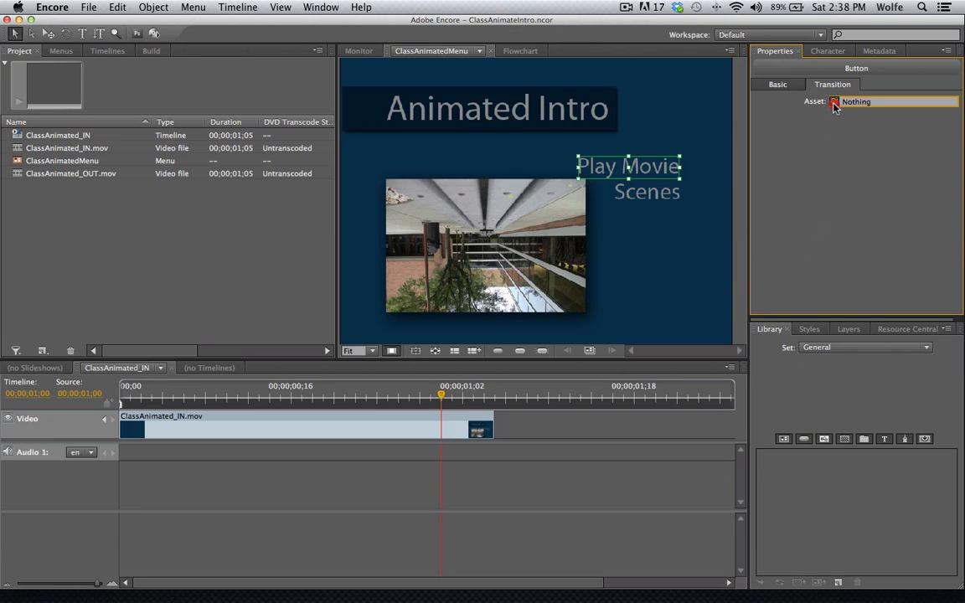
left_click_drag(834, 102, 34, 177)
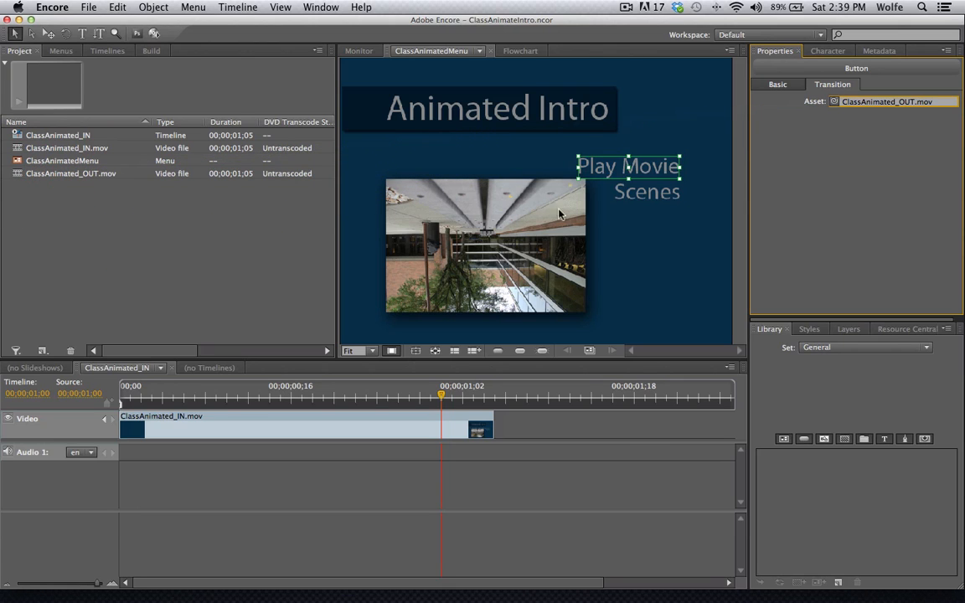
Step: Assign ClassAnimated_OUT.mov as the transition asset of the Scenes button in ClassAnimatedMenu
left_click(624, 195)
left_click_drag(833, 101, 49, 178)
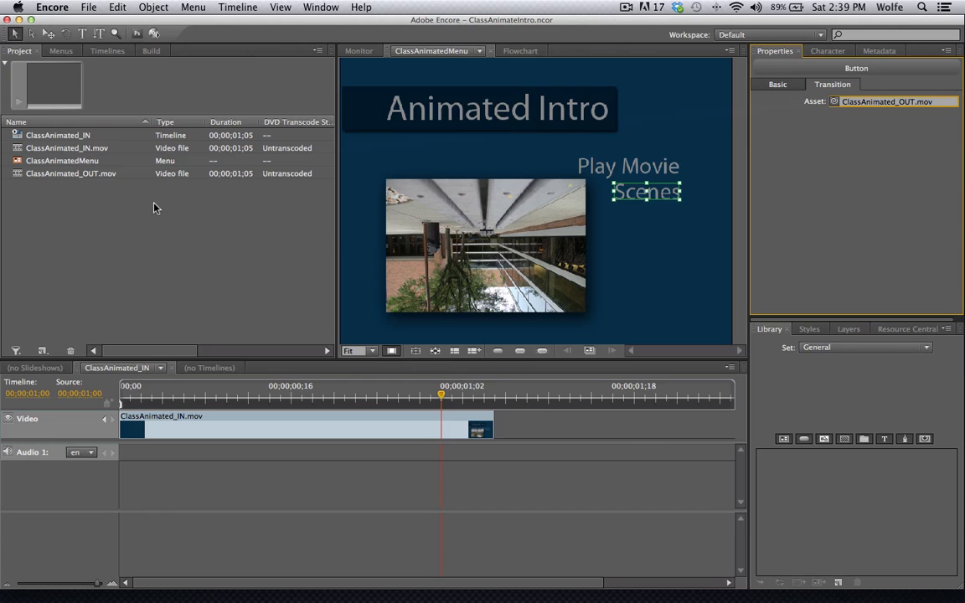
Step: Display the basic properties of the Play Movie button and look through its available link targets
left_click(645, 166)
left_click(784, 87)
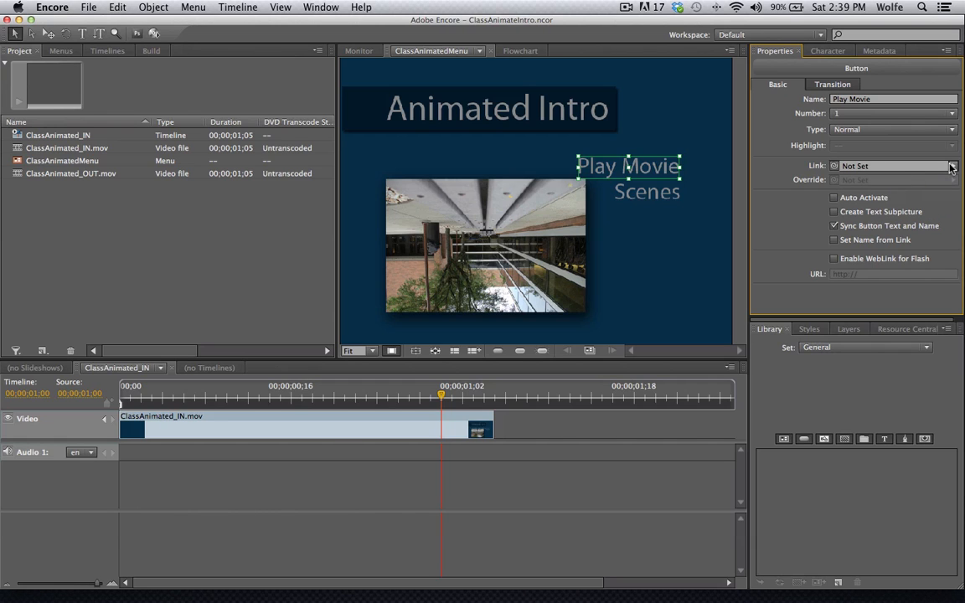
left_click(952, 166)
left_click(952, 166)
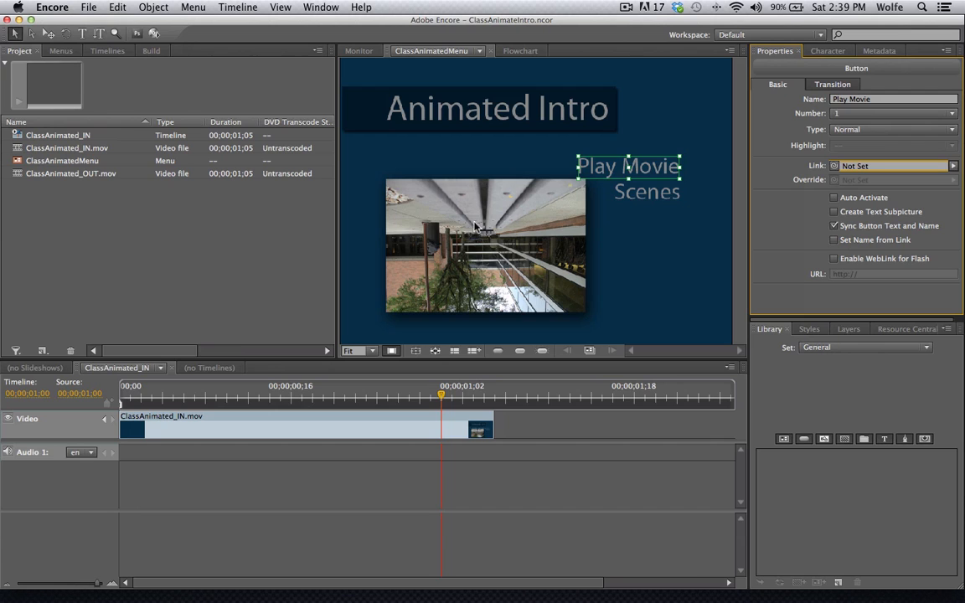
left_click(626, 7)
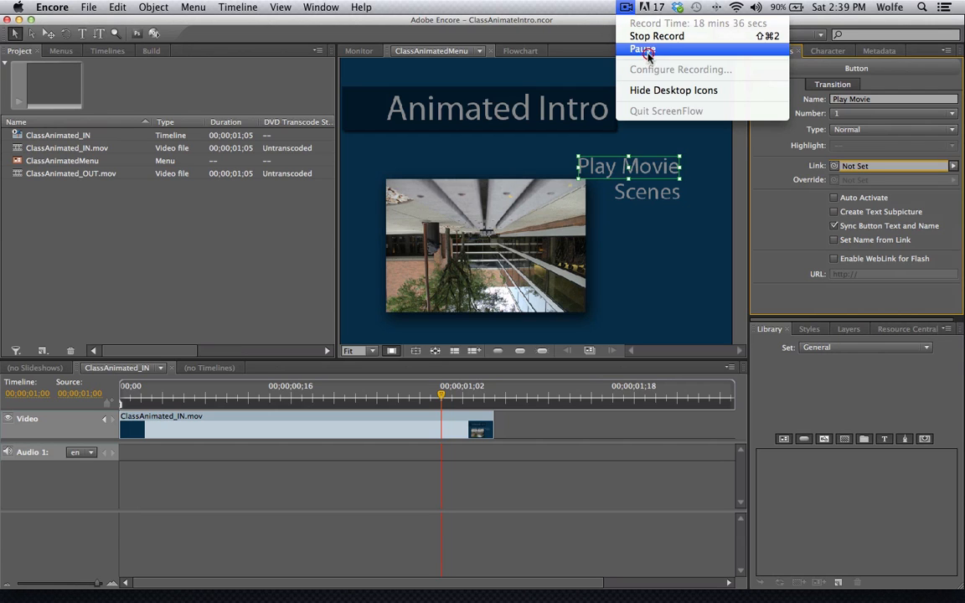
left_click(645, 49)
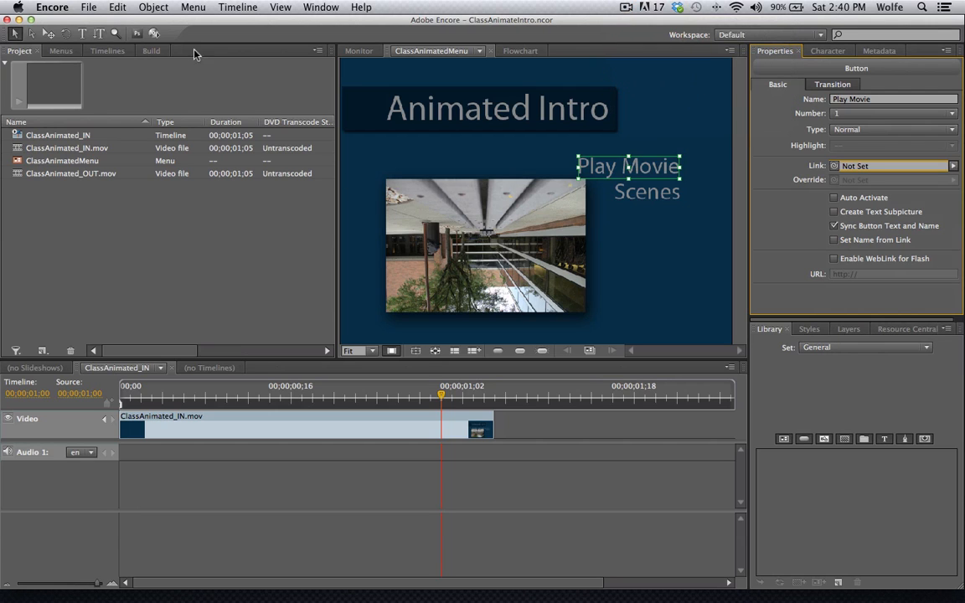
Step: Import My_Simple_Intro 2.mov from the Motion DVD Menu folder on the Desktop as an asset
left_click(88, 7)
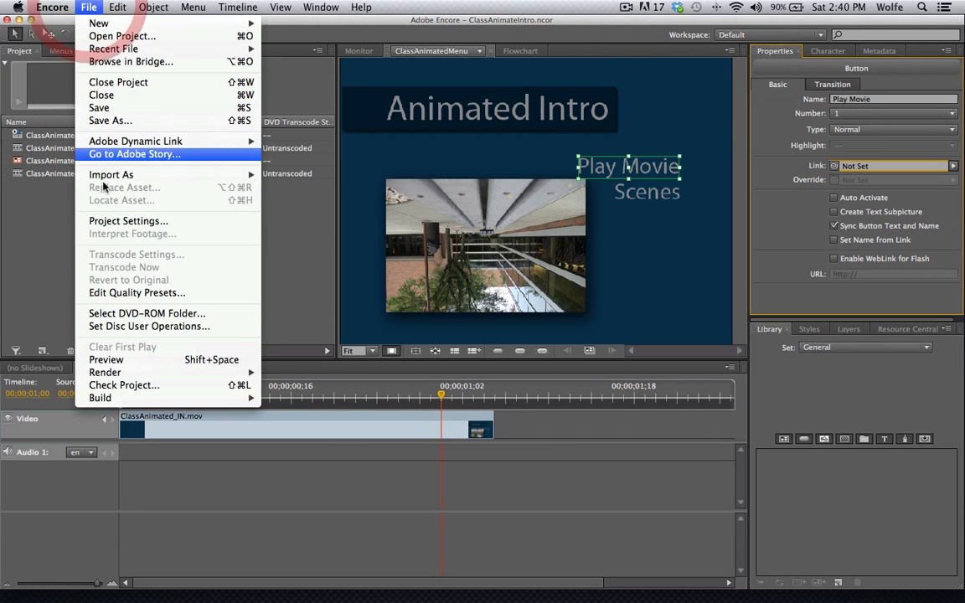
mouse_move(167, 175)
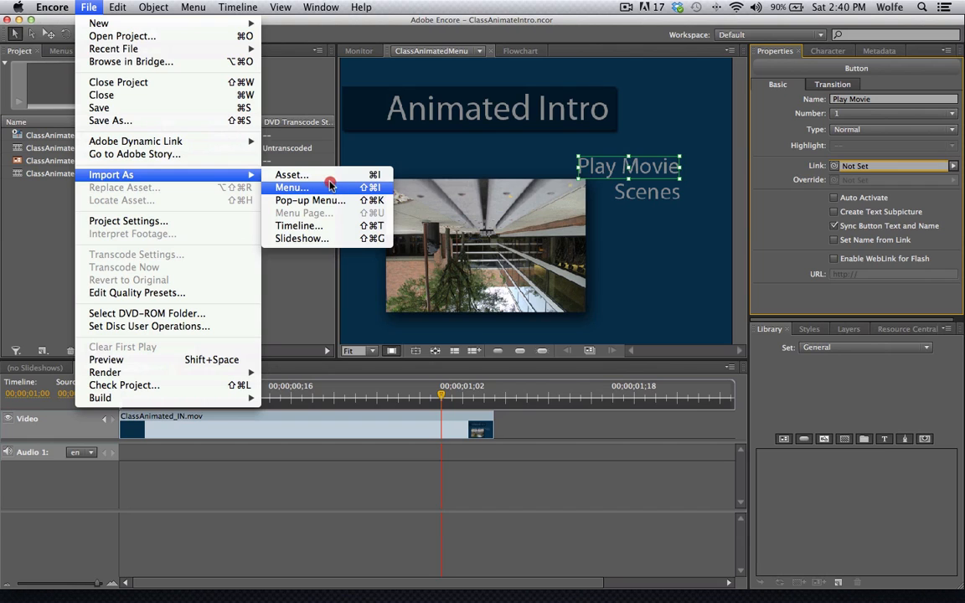
left_click(329, 176)
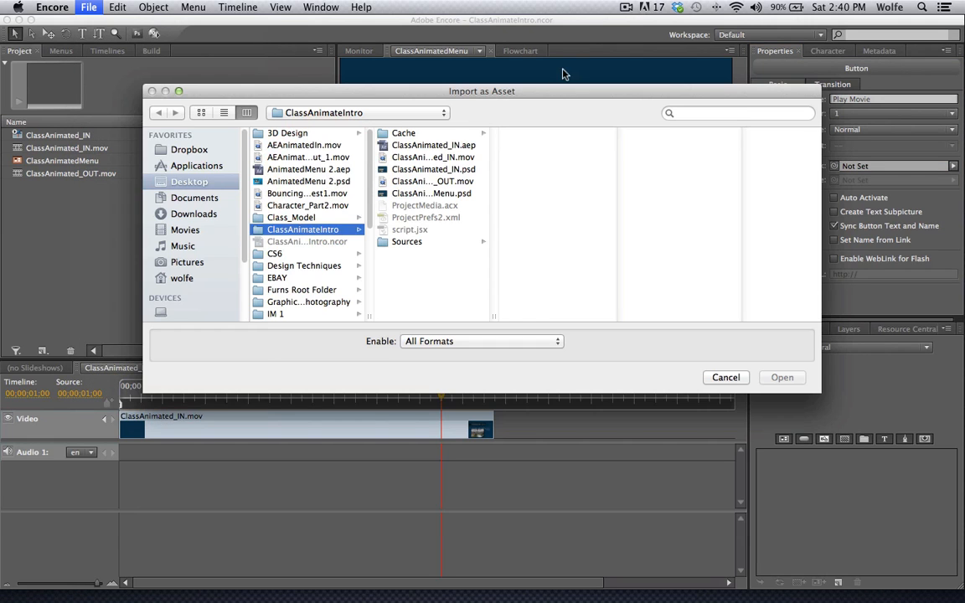
left_click(624, 8)
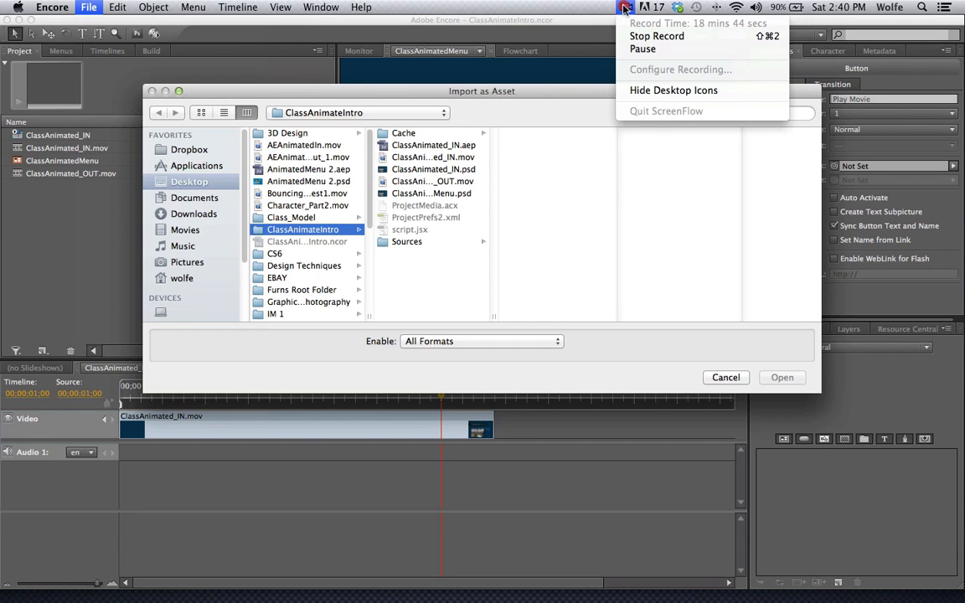
left_click(643, 49)
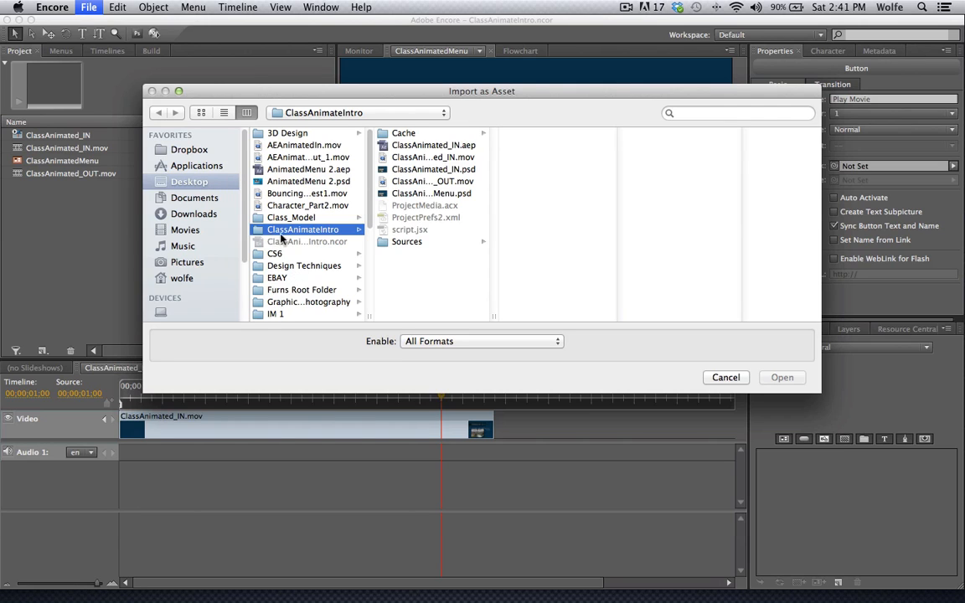
scroll(278, 237, "down", 1)
scroll(279, 237, "down", 5)
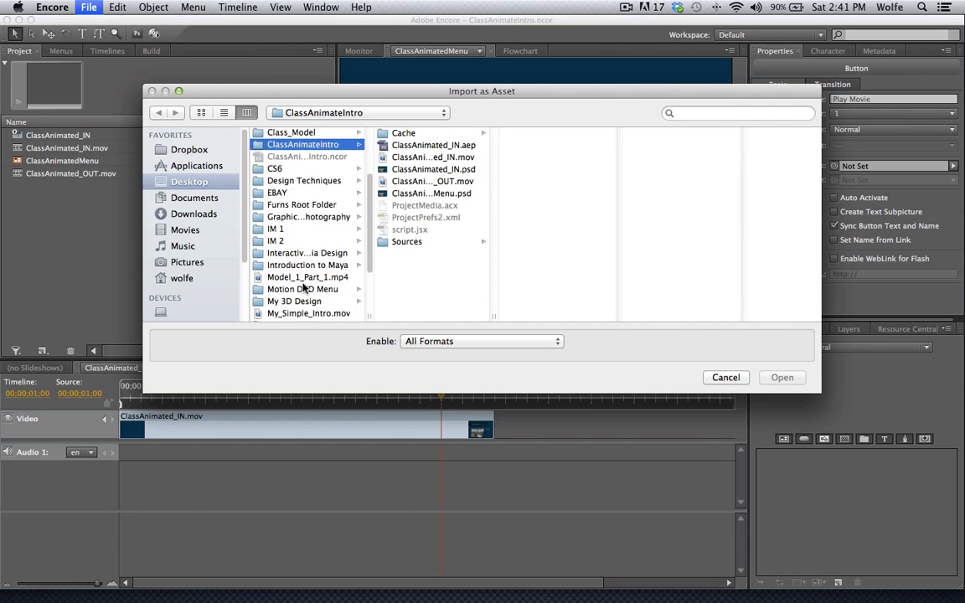
left_click(303, 290)
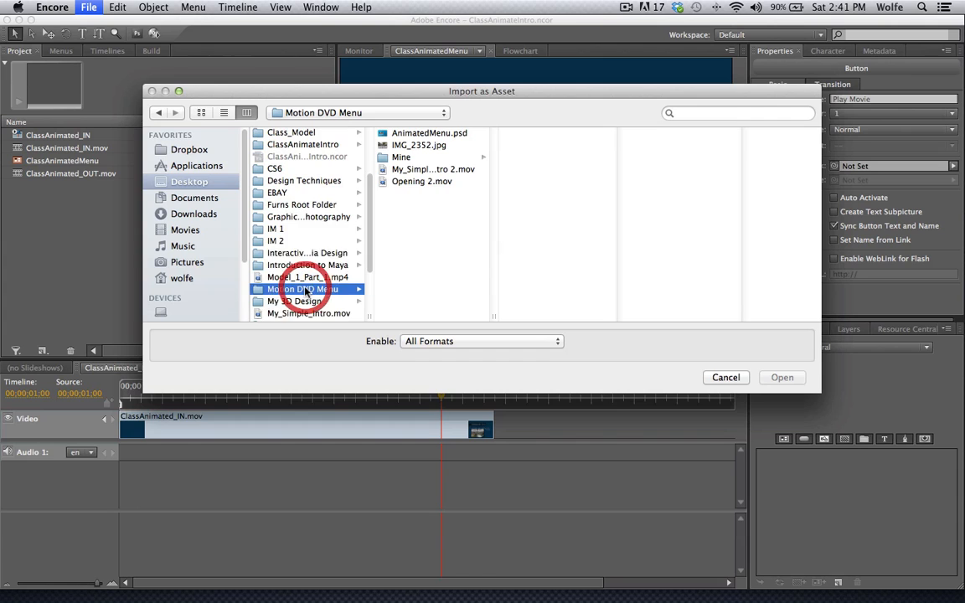
left_click(417, 170)
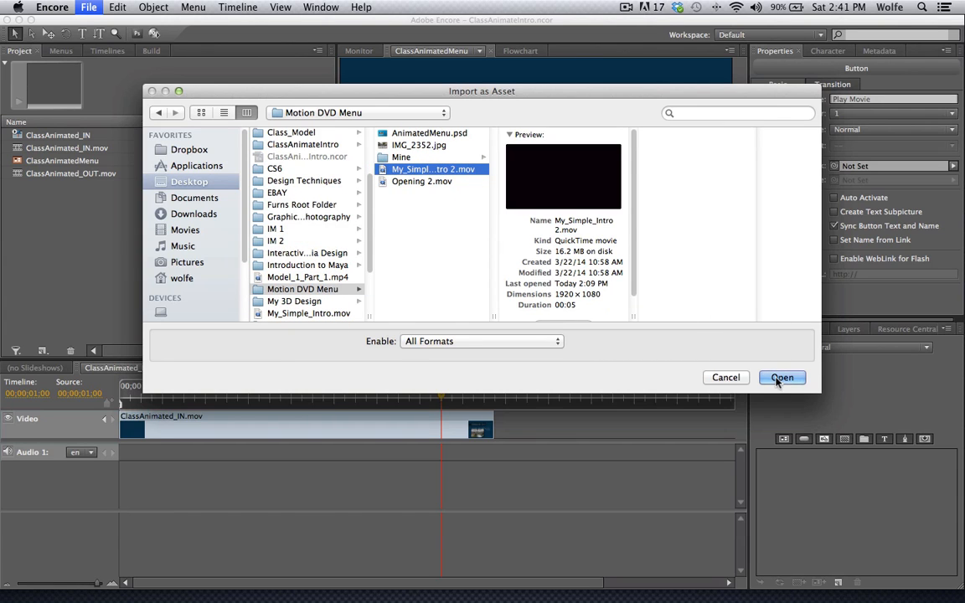
left_click(427, 182)
left_click(402, 157)
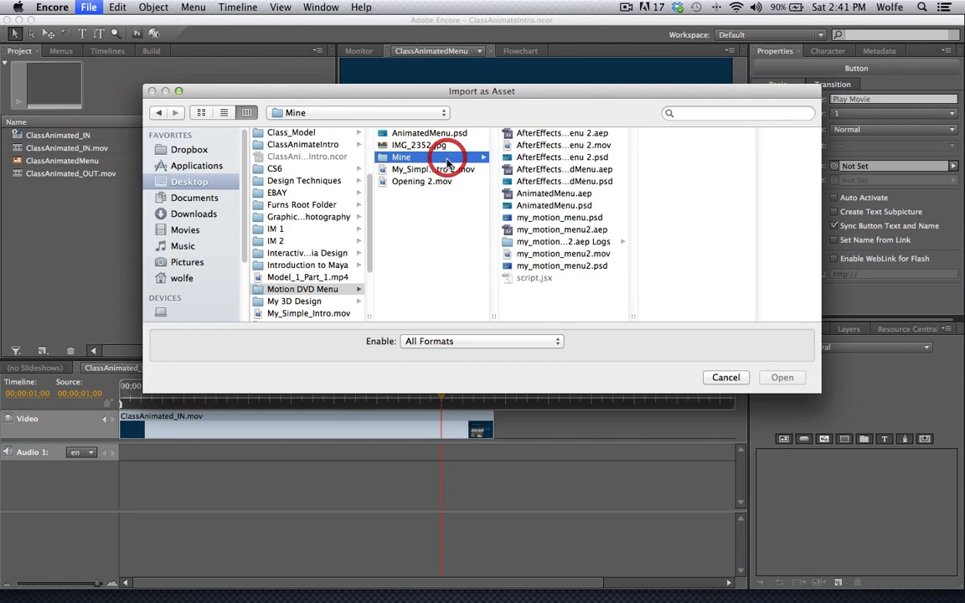
left_click(444, 170)
left_click(435, 181)
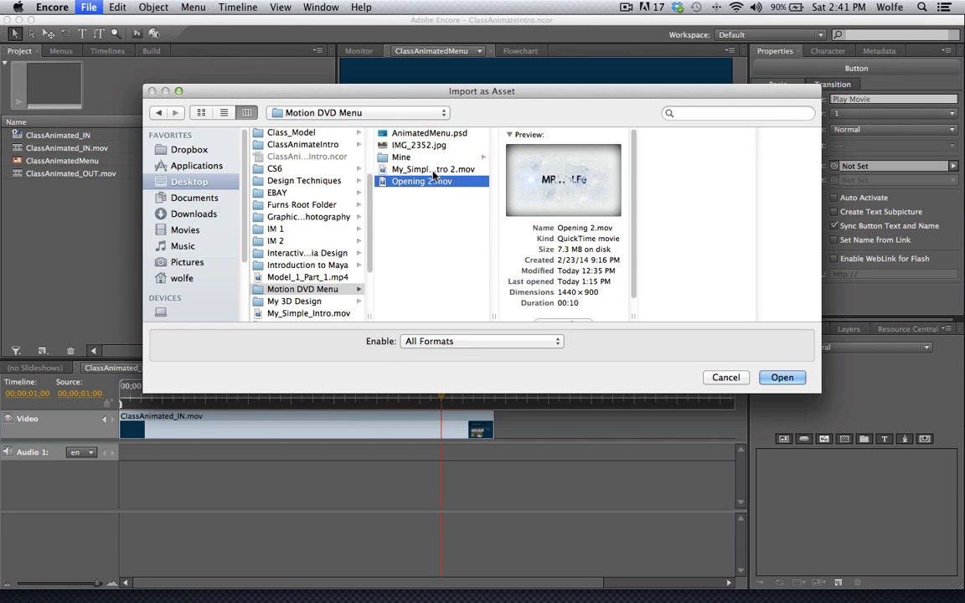
left_click(432, 169)
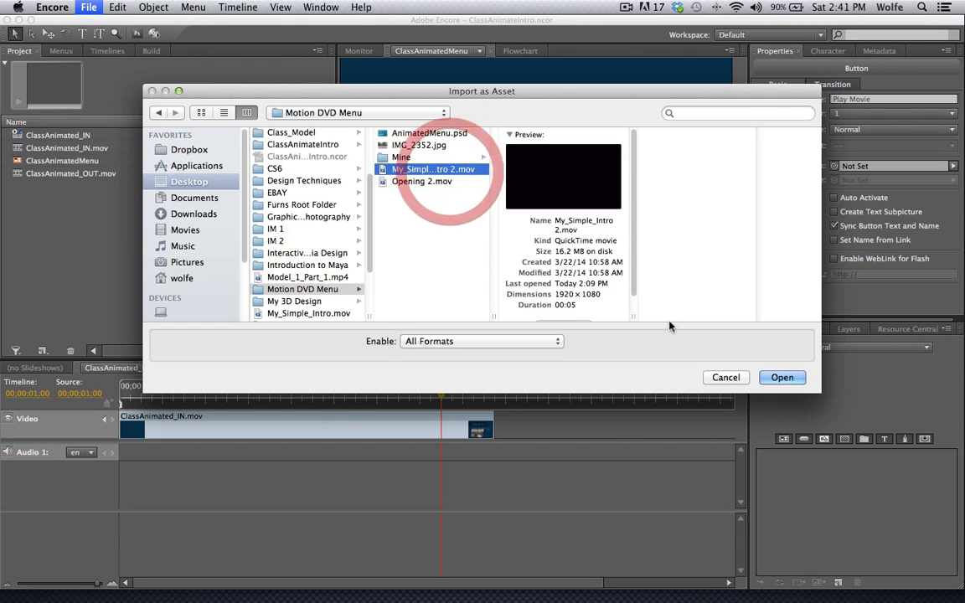
left_click(781, 377)
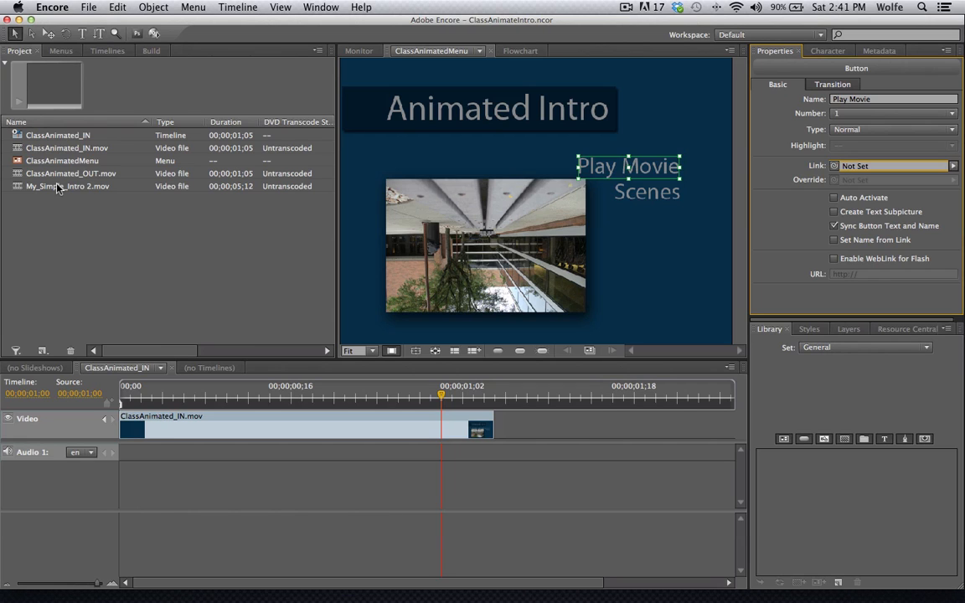
Step: Create a new timeline from the My_Simple_Intro 2.mov asset
left_click(24, 137)
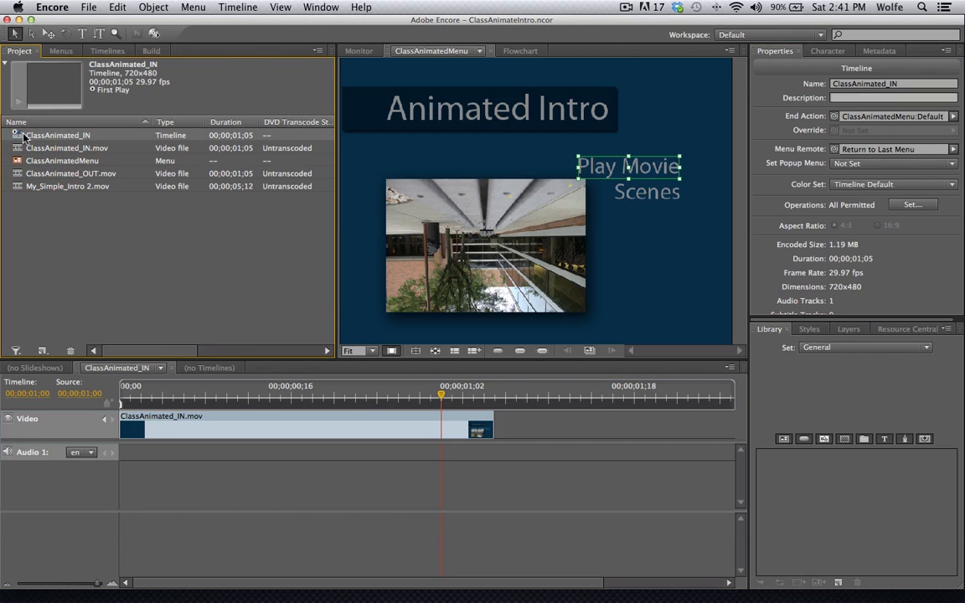
left_click(49, 188)
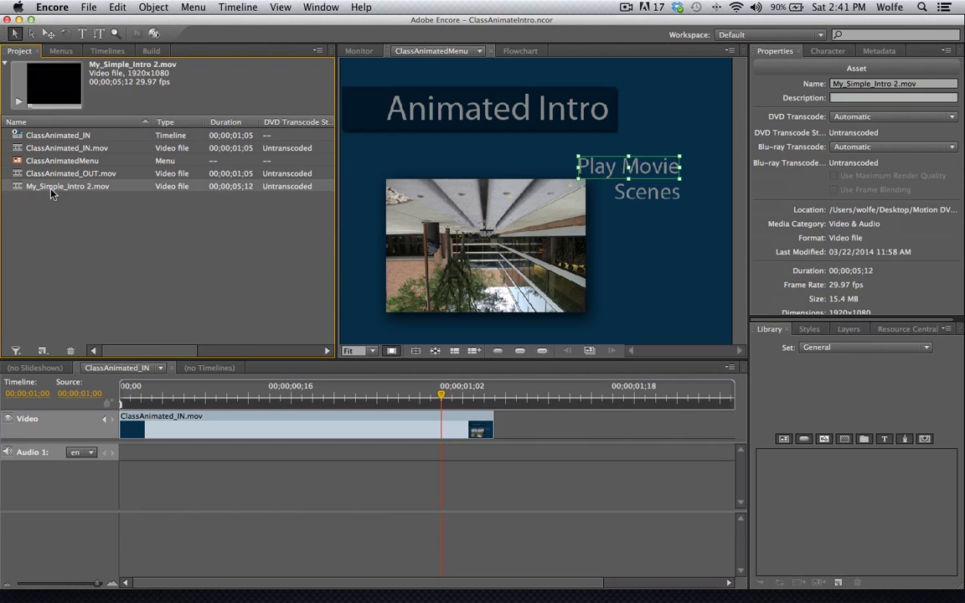
left_click(42, 350)
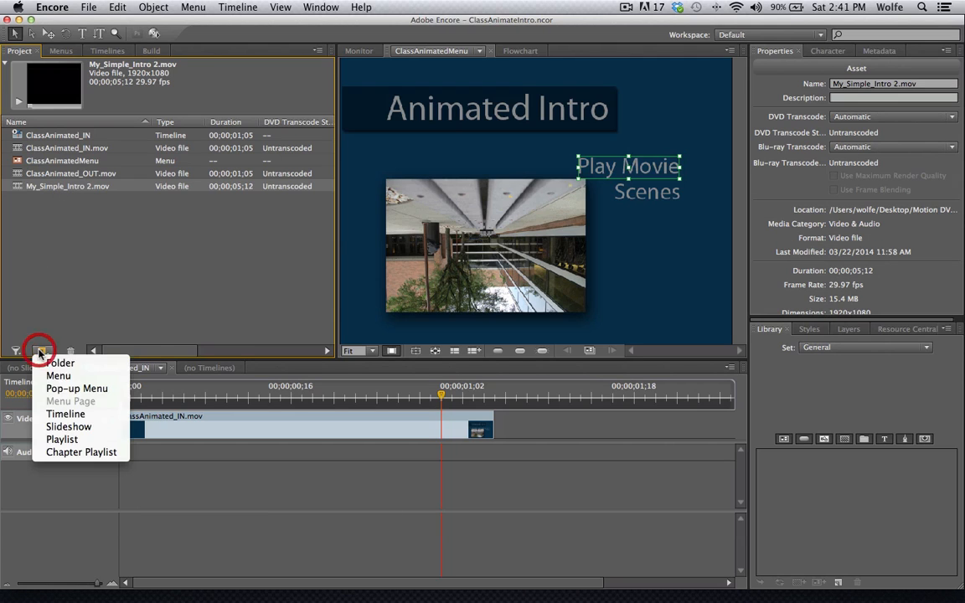
left_click(65, 414)
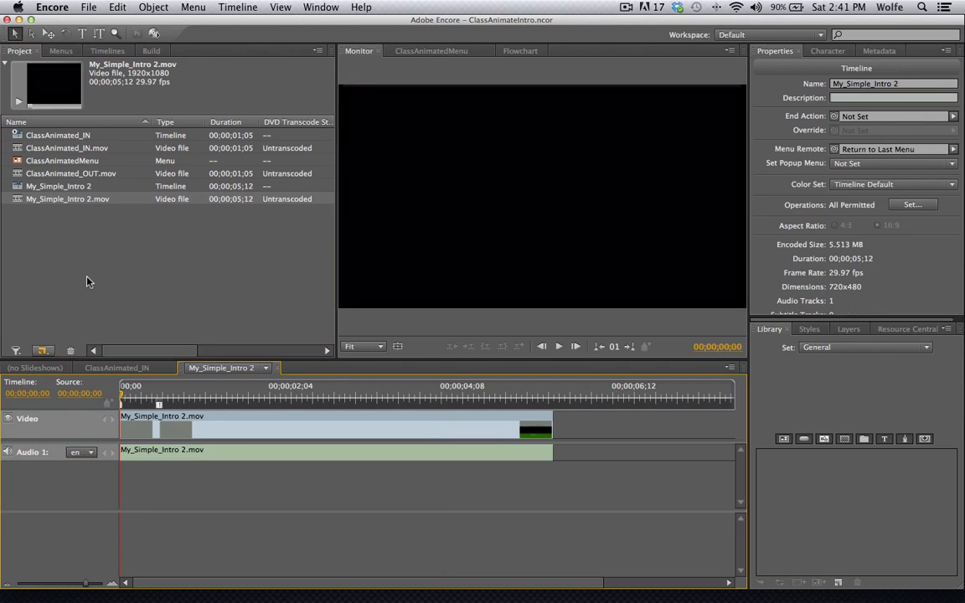
Step: Link the Play Movie button in ClassAnimatedMenu to the My_Simple_Intro 2 timeline
left_click(43, 186)
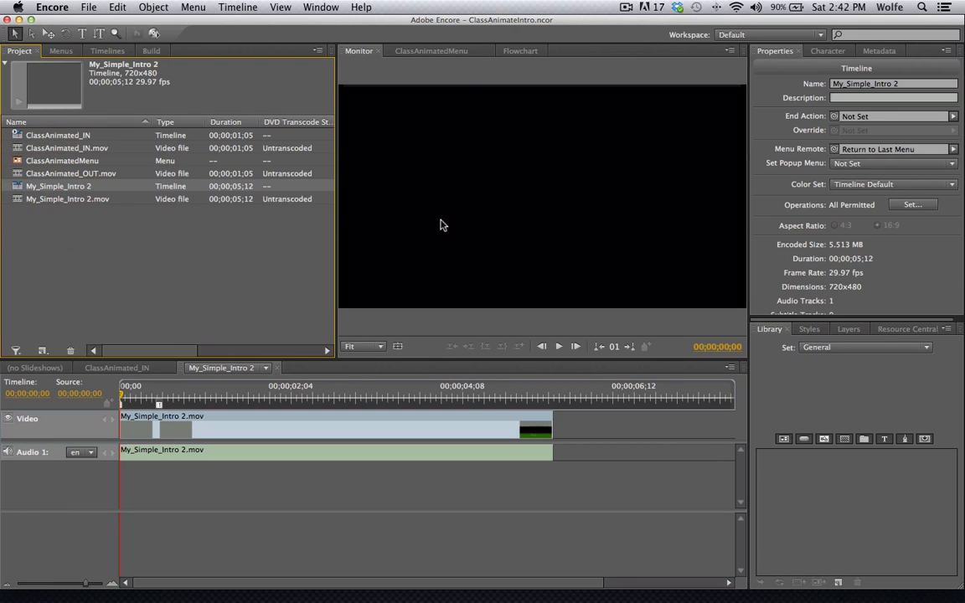
left_click(430, 51)
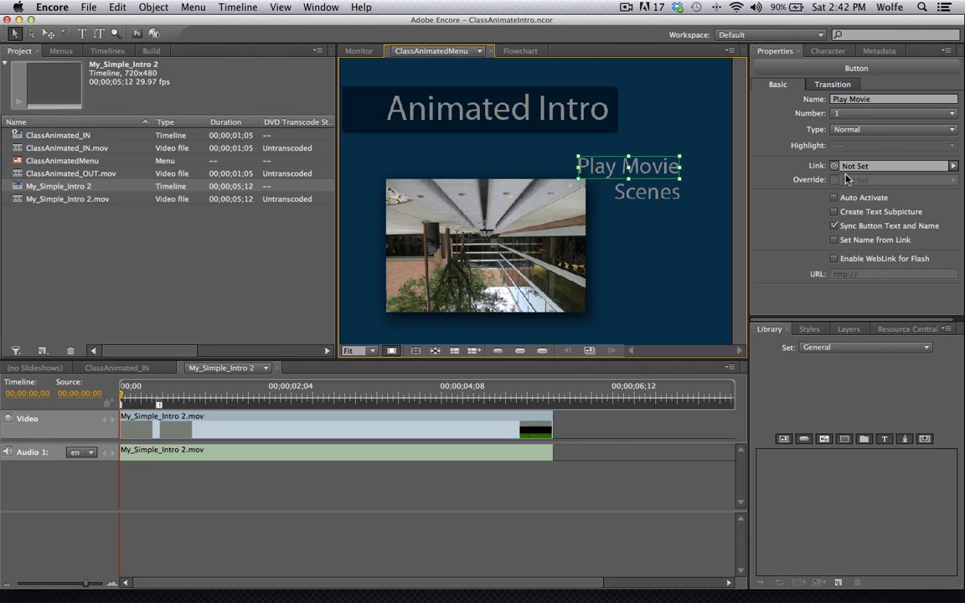
left_click_drag(835, 169, 87, 268)
left_click_drag(834, 166, 29, 187)
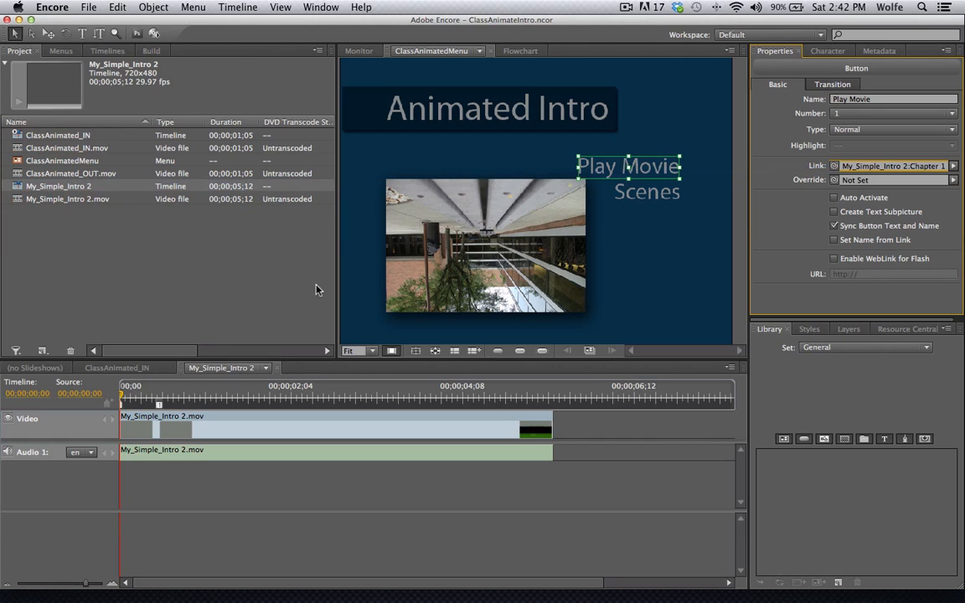
left_click(626, 7)
left_click(638, 48)
Step: Preview the project twice, activating Play Movie each time to check the outro transition and linked movie, and exit the preview
left_click(155, 34)
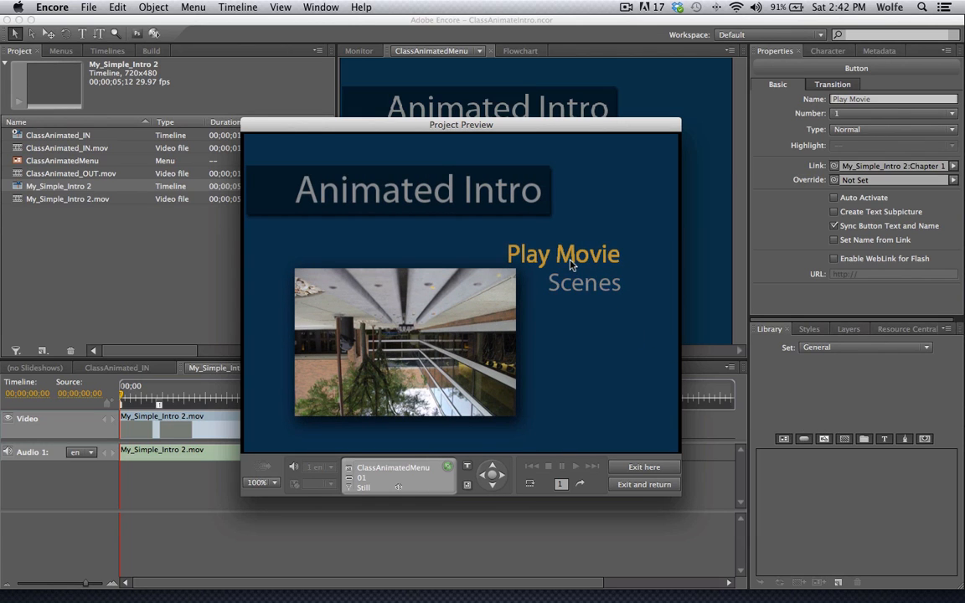
left_click(570, 263)
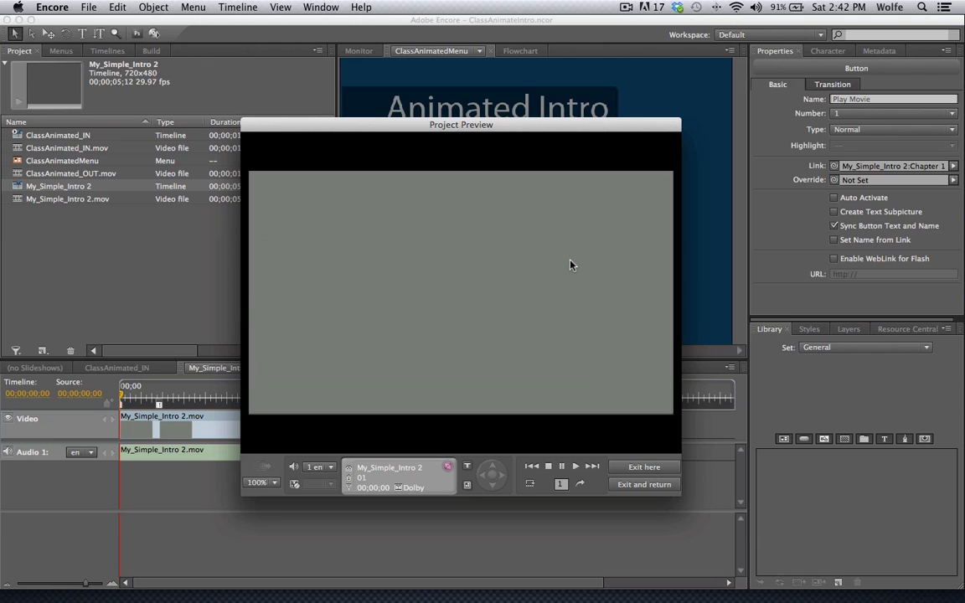
key("XF86AudioLowerVolume")
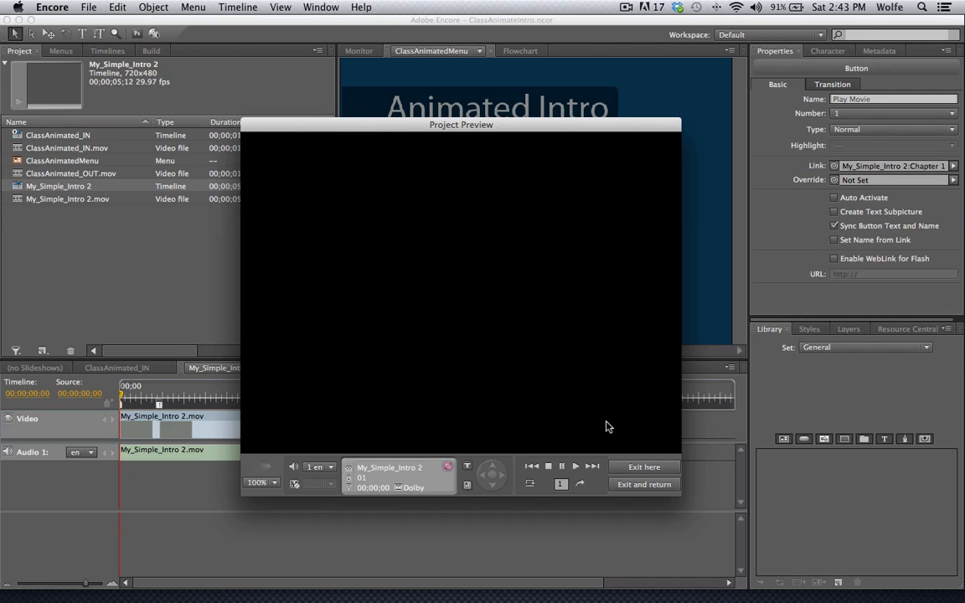
left_click(641, 466)
left_click(137, 34)
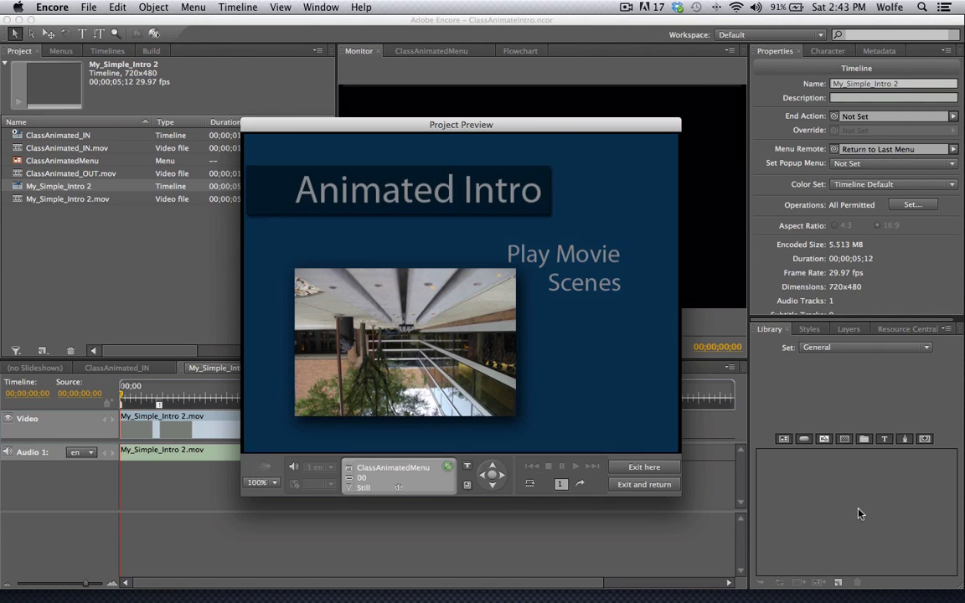
left_click(572, 260)
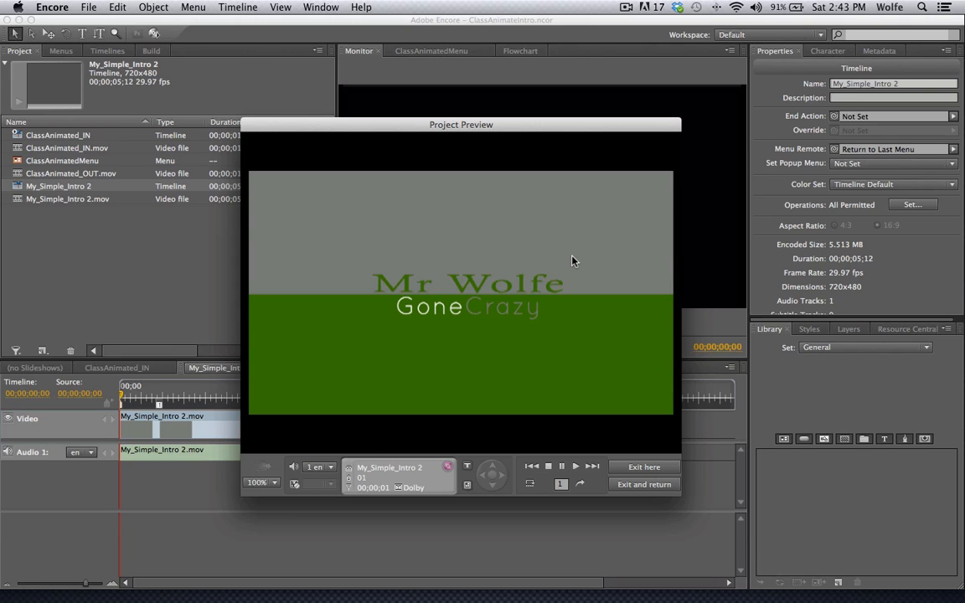
left_click(647, 468)
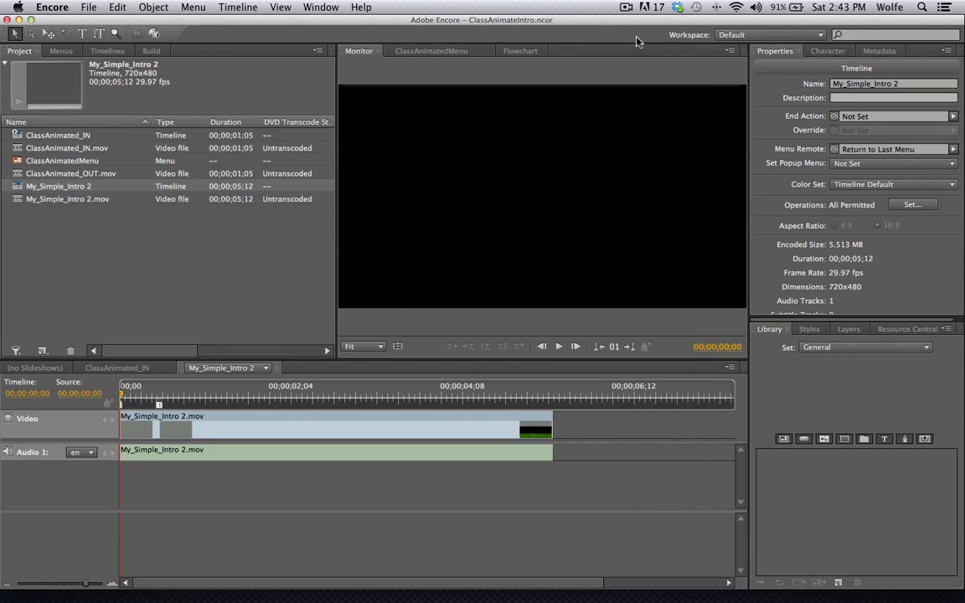